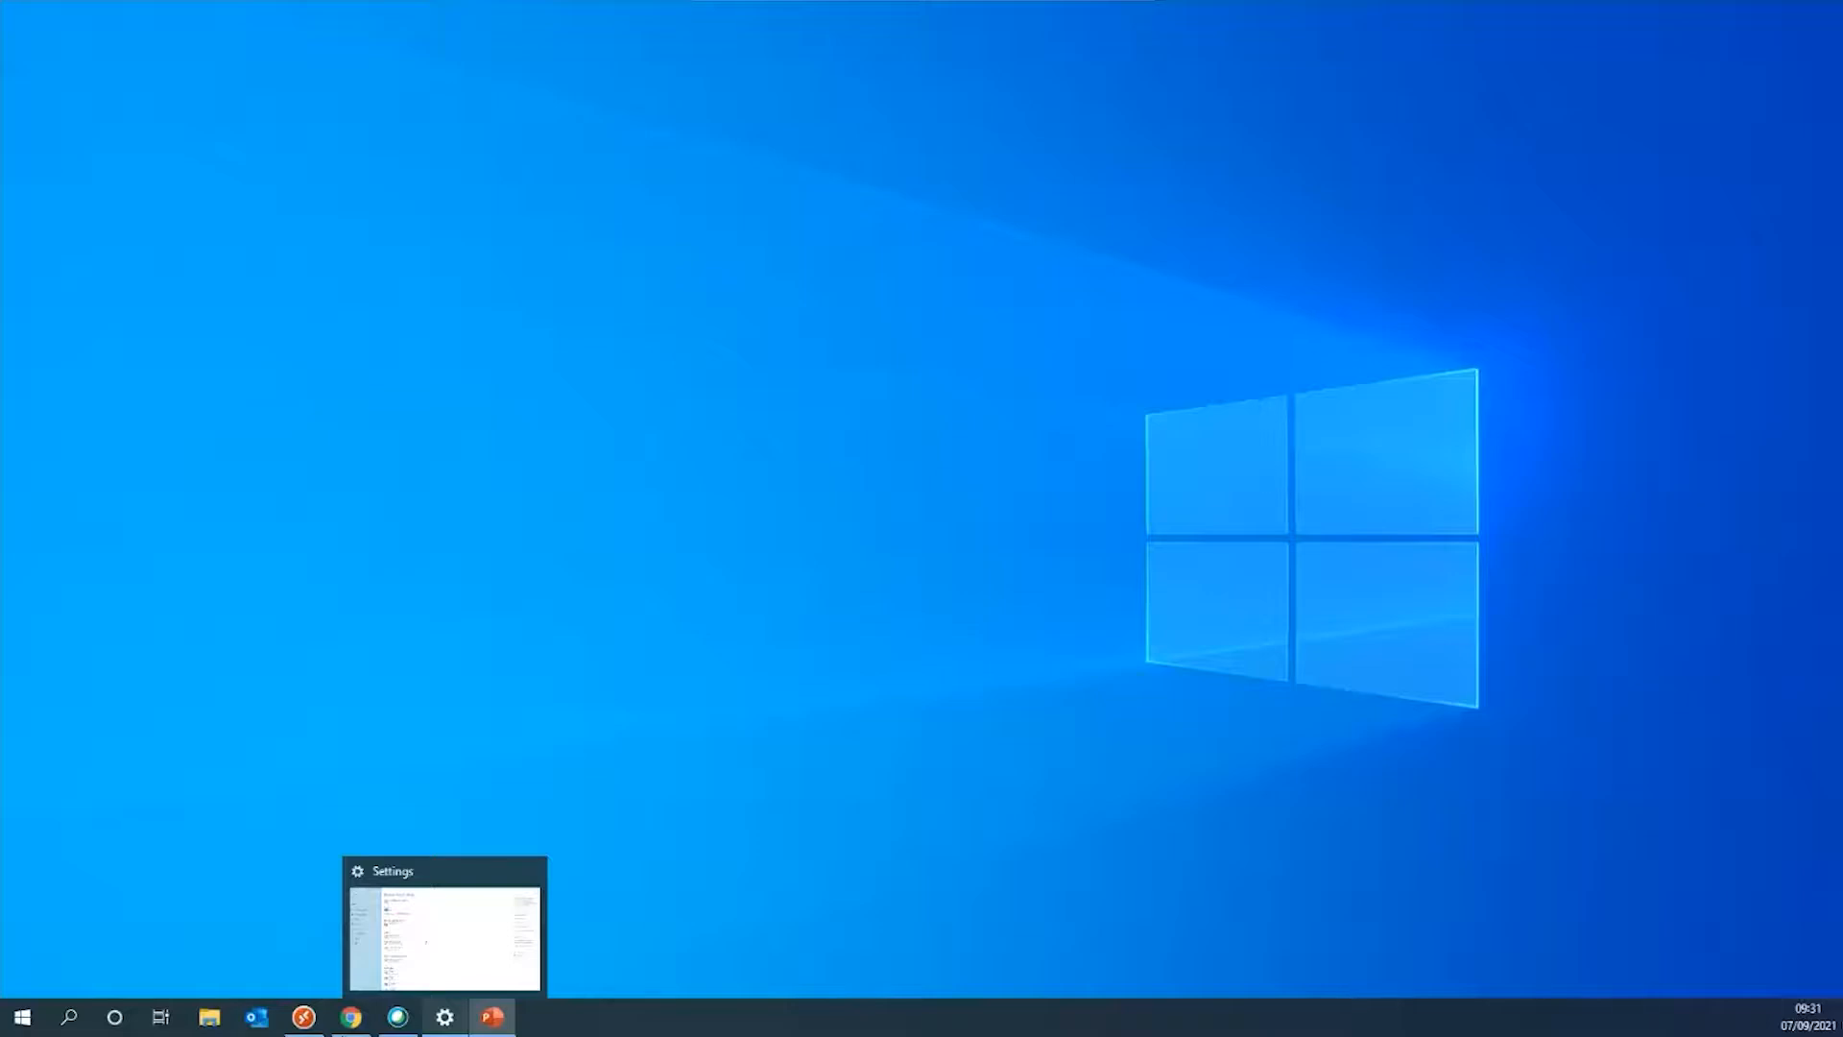
# Maximize the remote desktop session, launch Sample Streamer and enter the CompassCDS connection password
pyautogui.click(303, 1016)
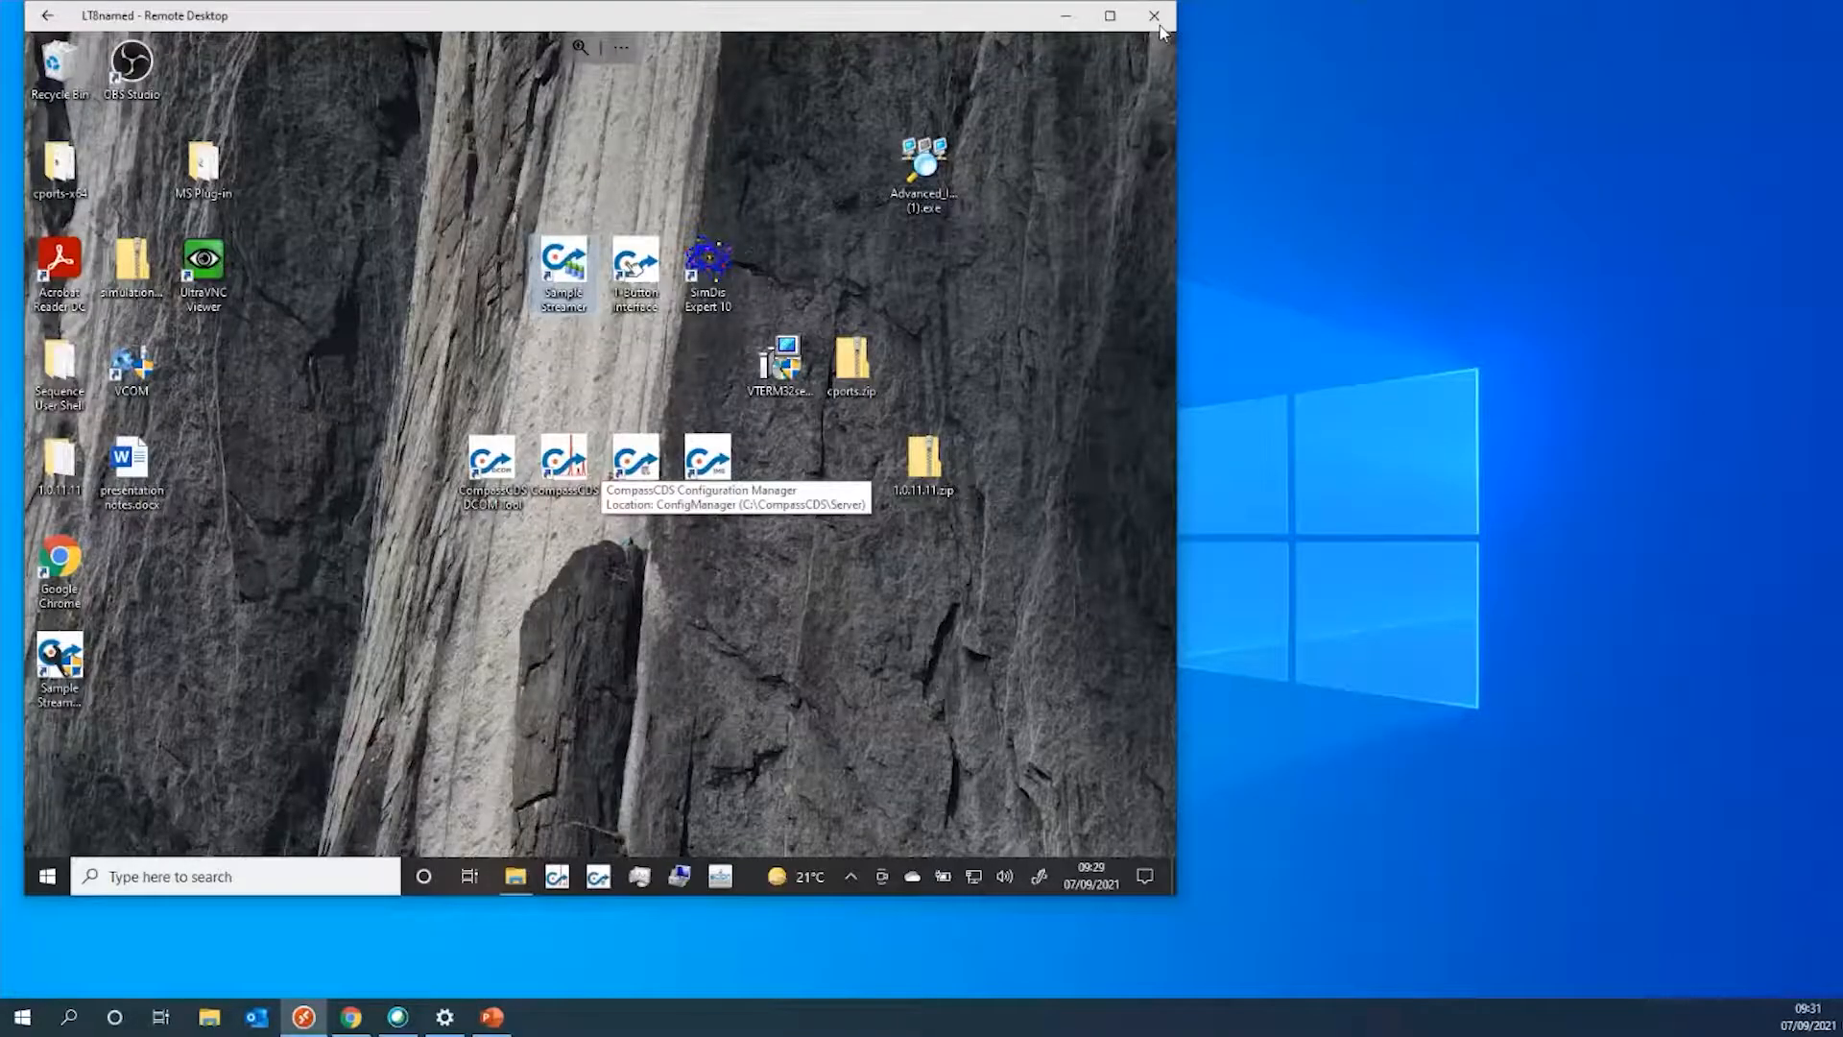
pyautogui.click(1110, 16)
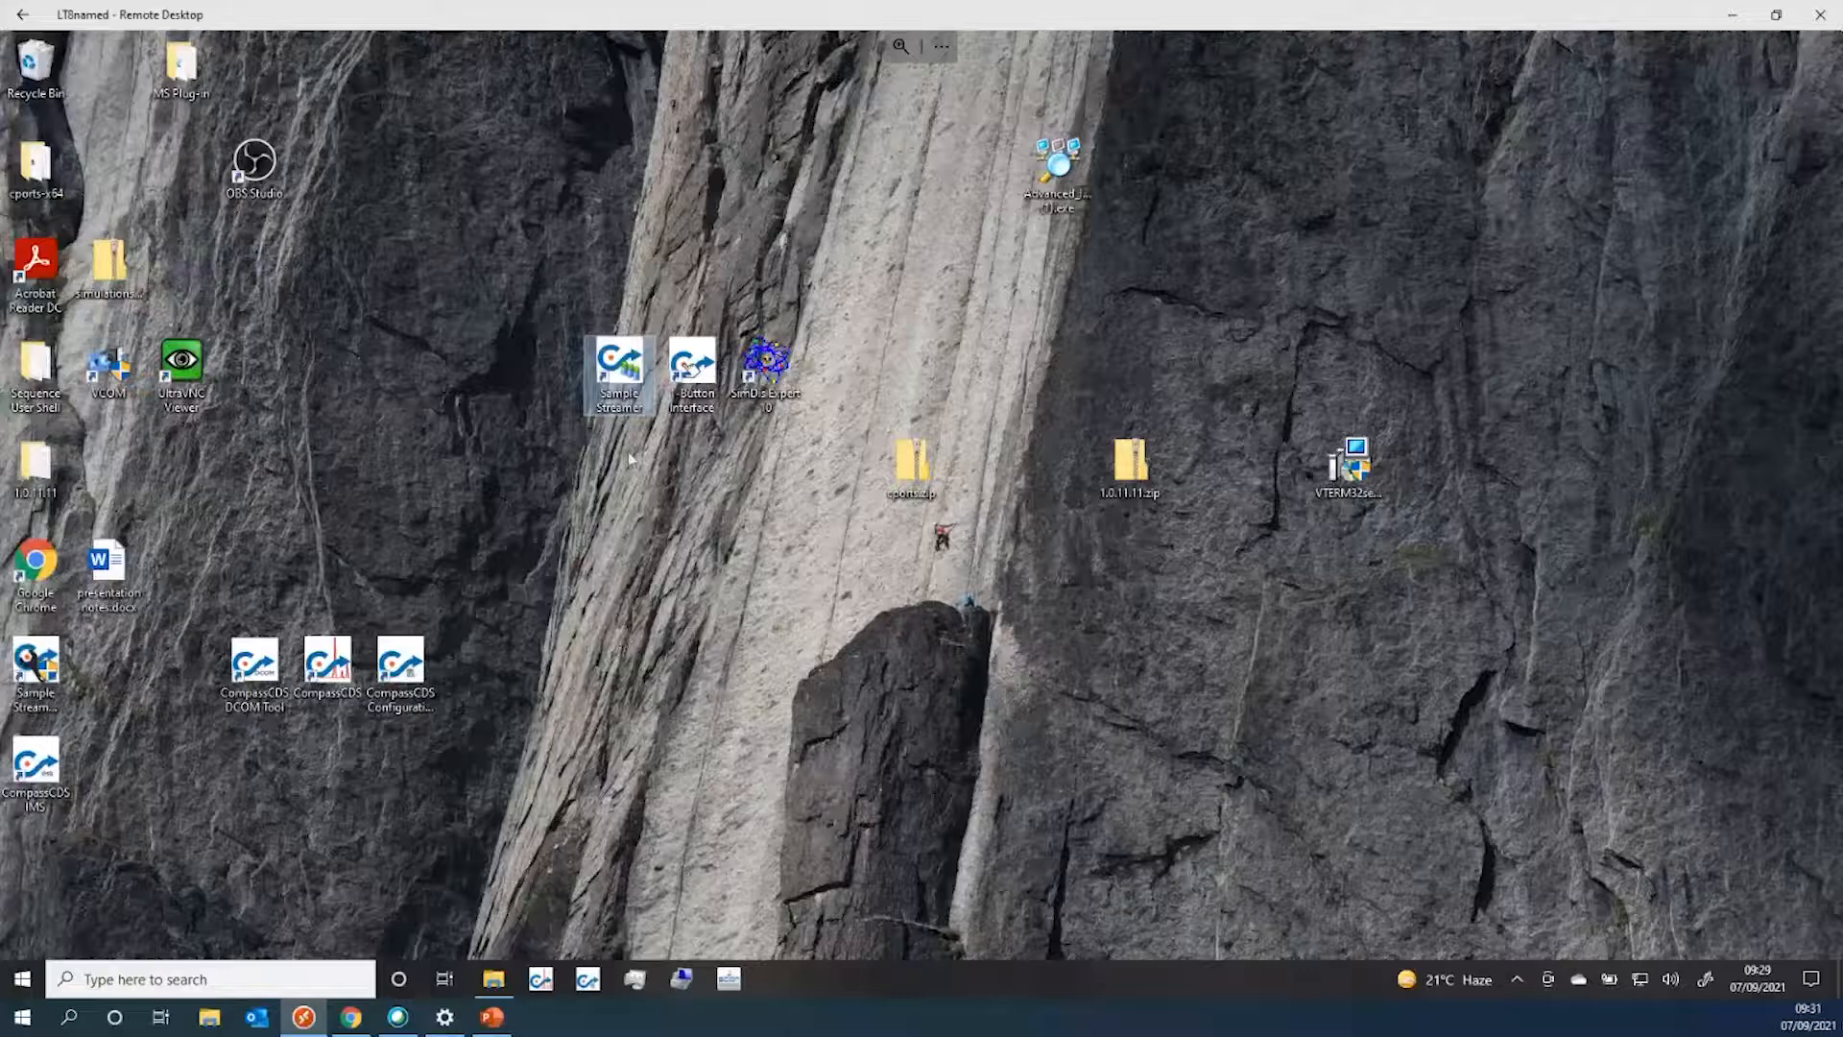
pyautogui.doubleClick(628, 365)
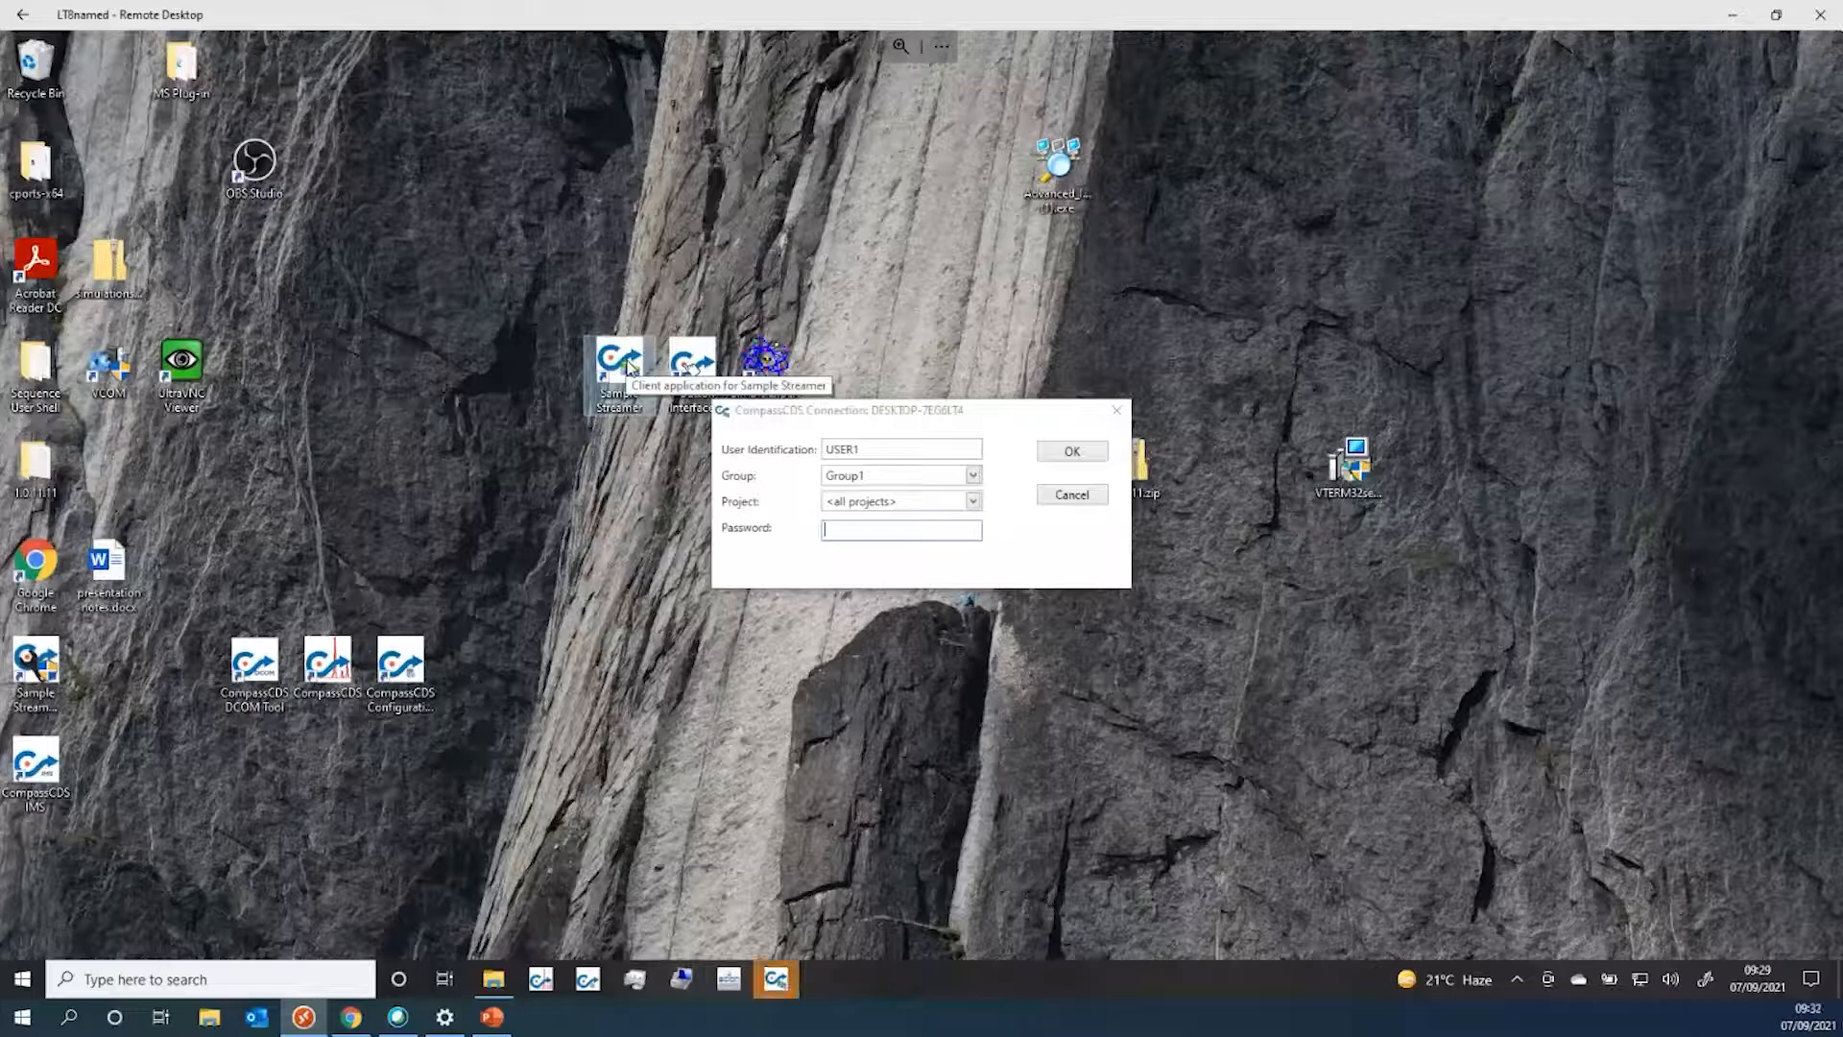
pyautogui.click(907, 531)
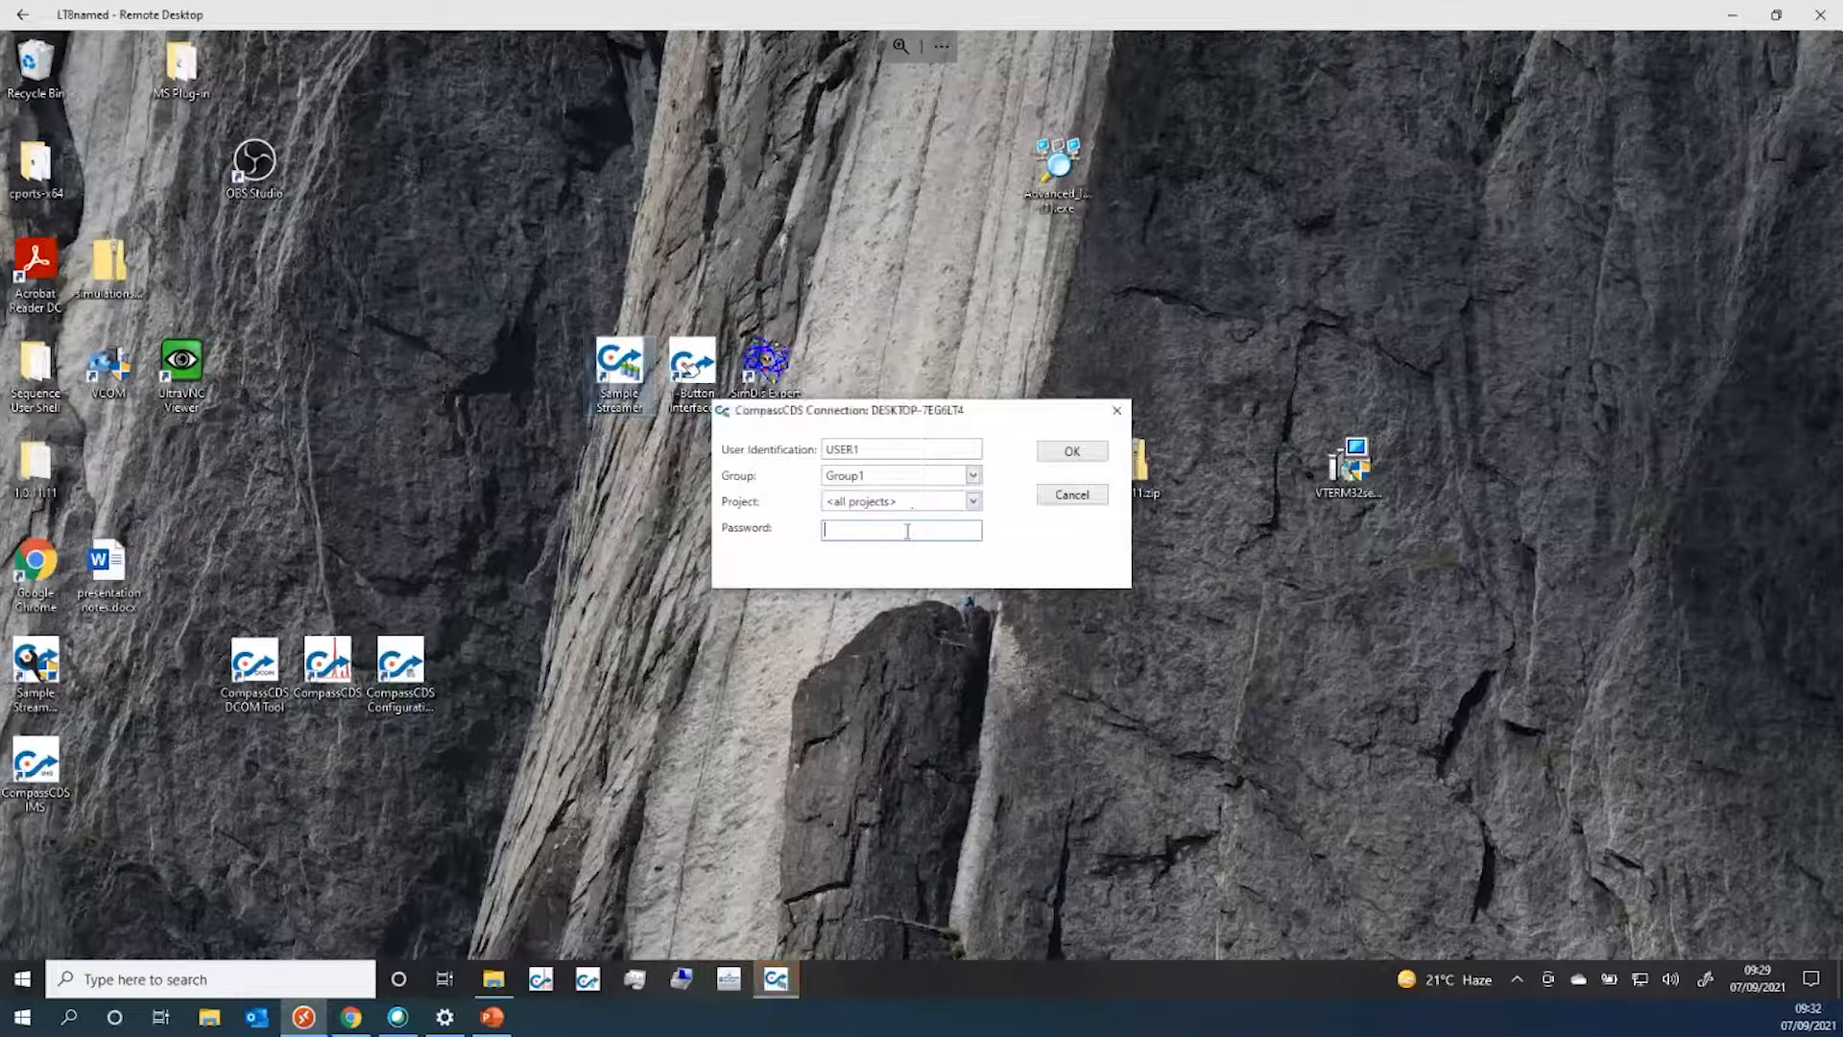
pyautogui.write('•')
# Confirm the CompassCDS login and select the first experiment, the SSPrint.METH run on GC456 Dual
pyautogui.click(1074, 453)
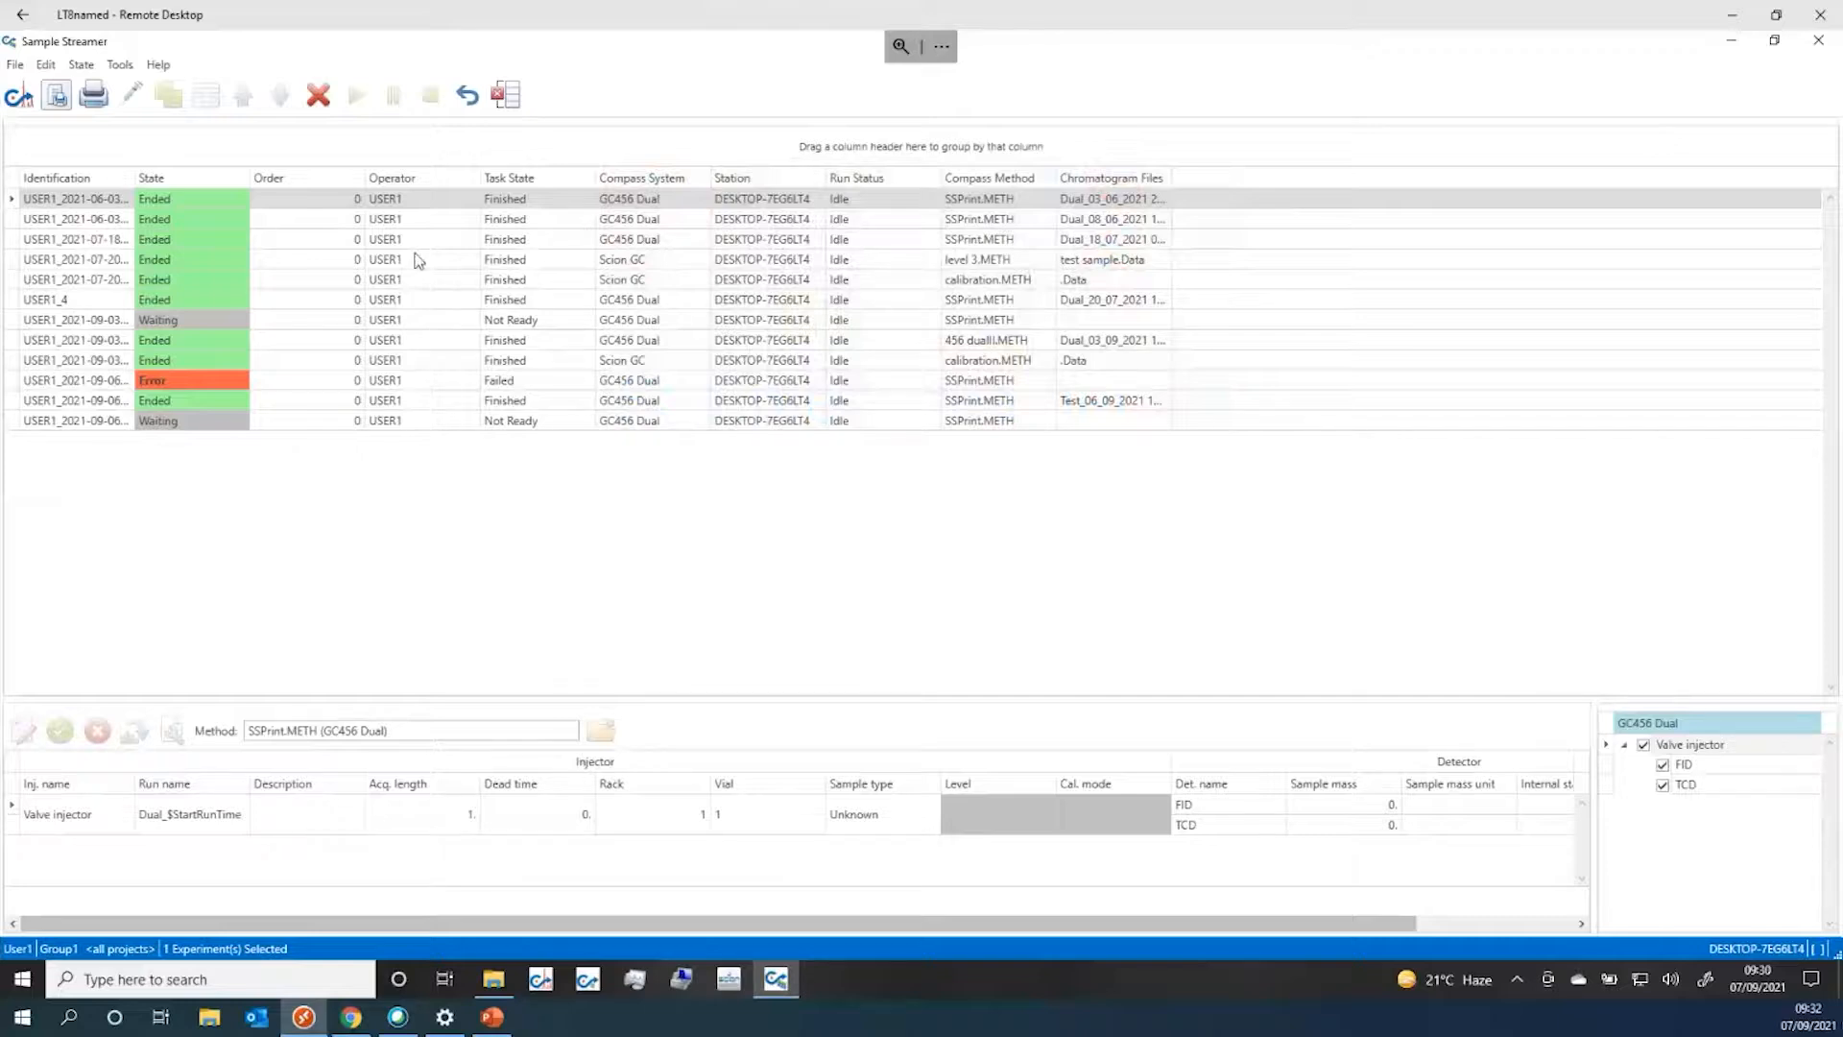
pyautogui.click(313, 202)
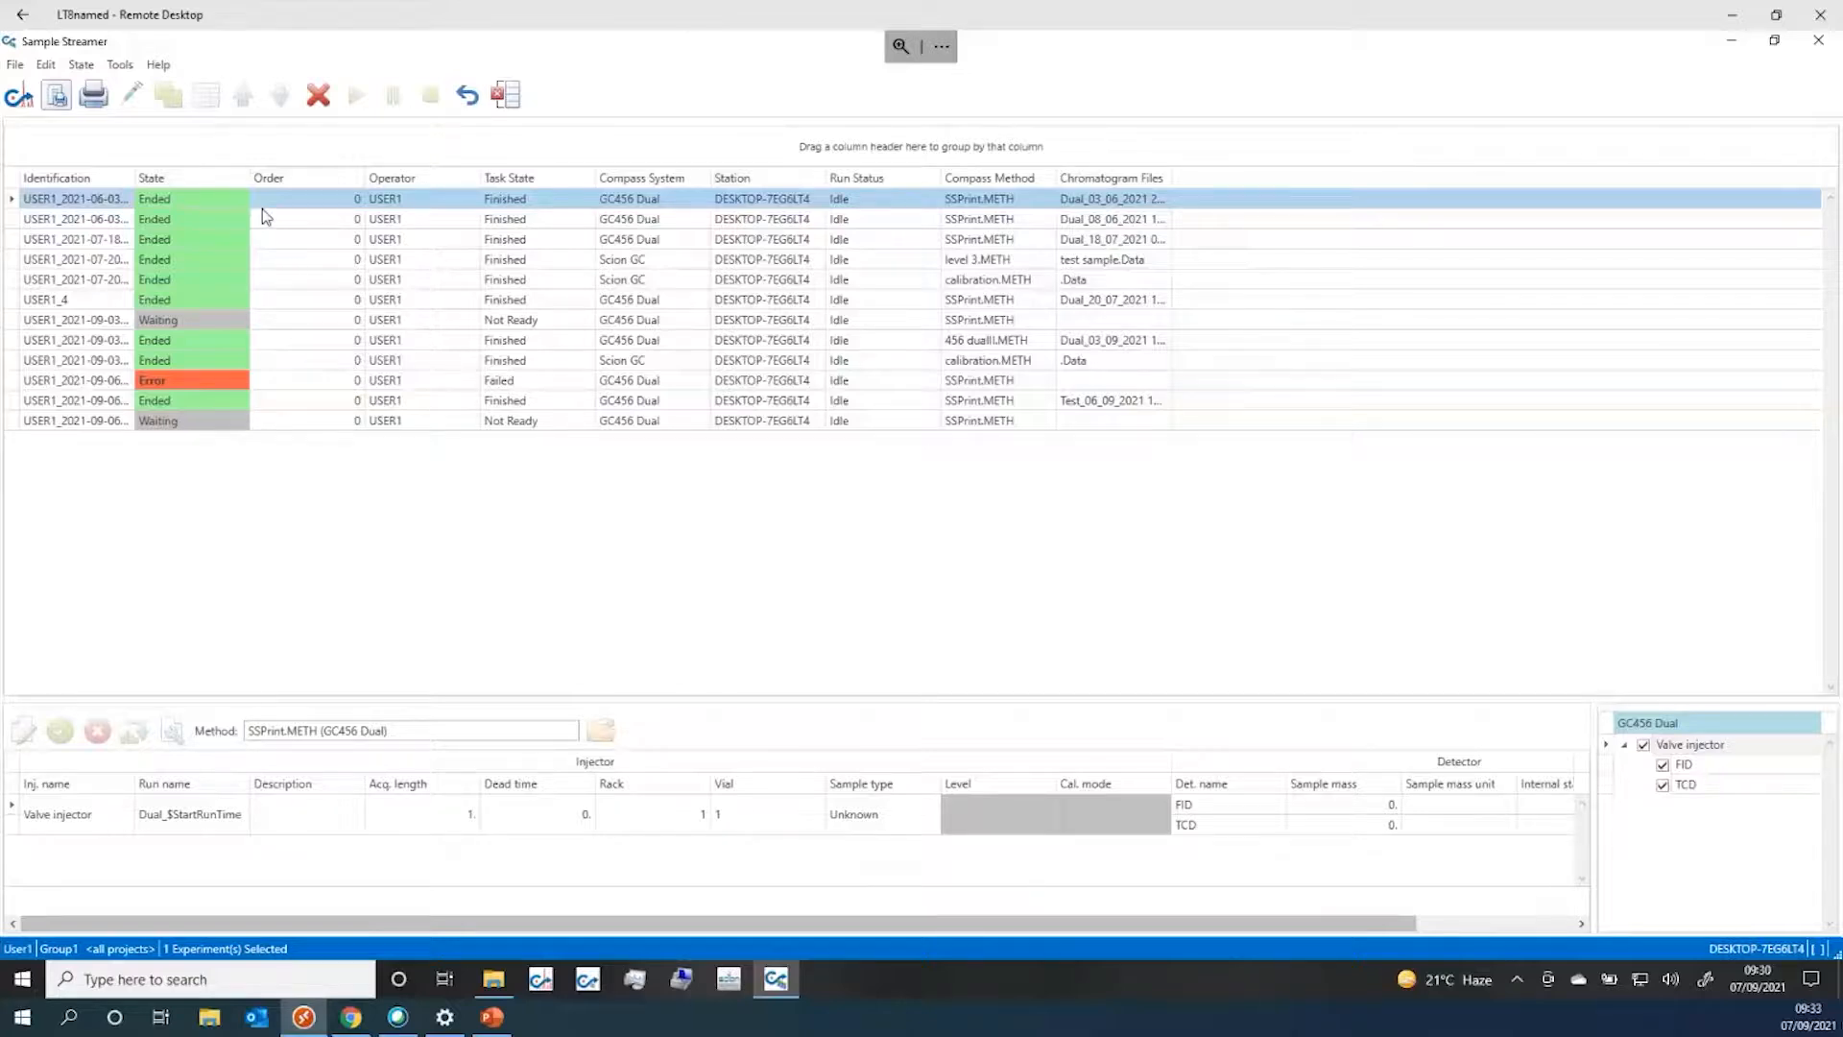
# Delete the selected oldest experiment, then click through the rows to review the remaining queue
pyautogui.click(317, 103)
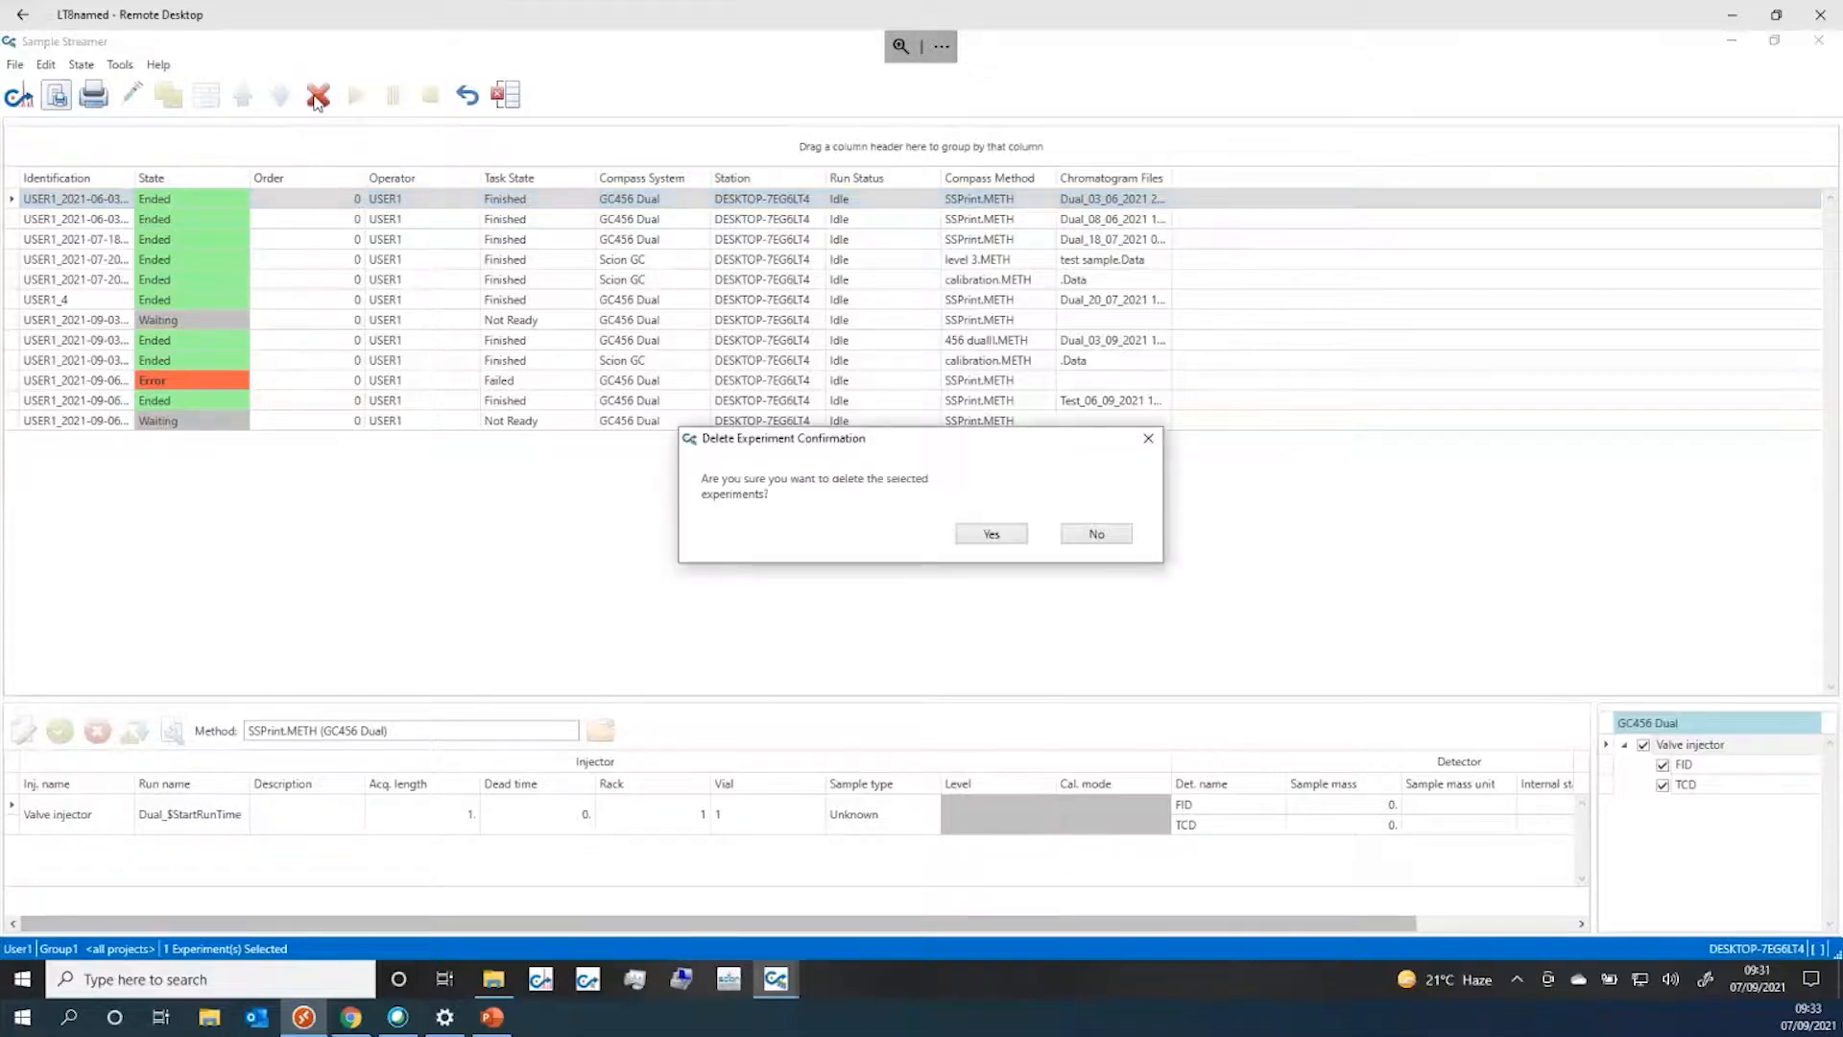
pyautogui.click(996, 535)
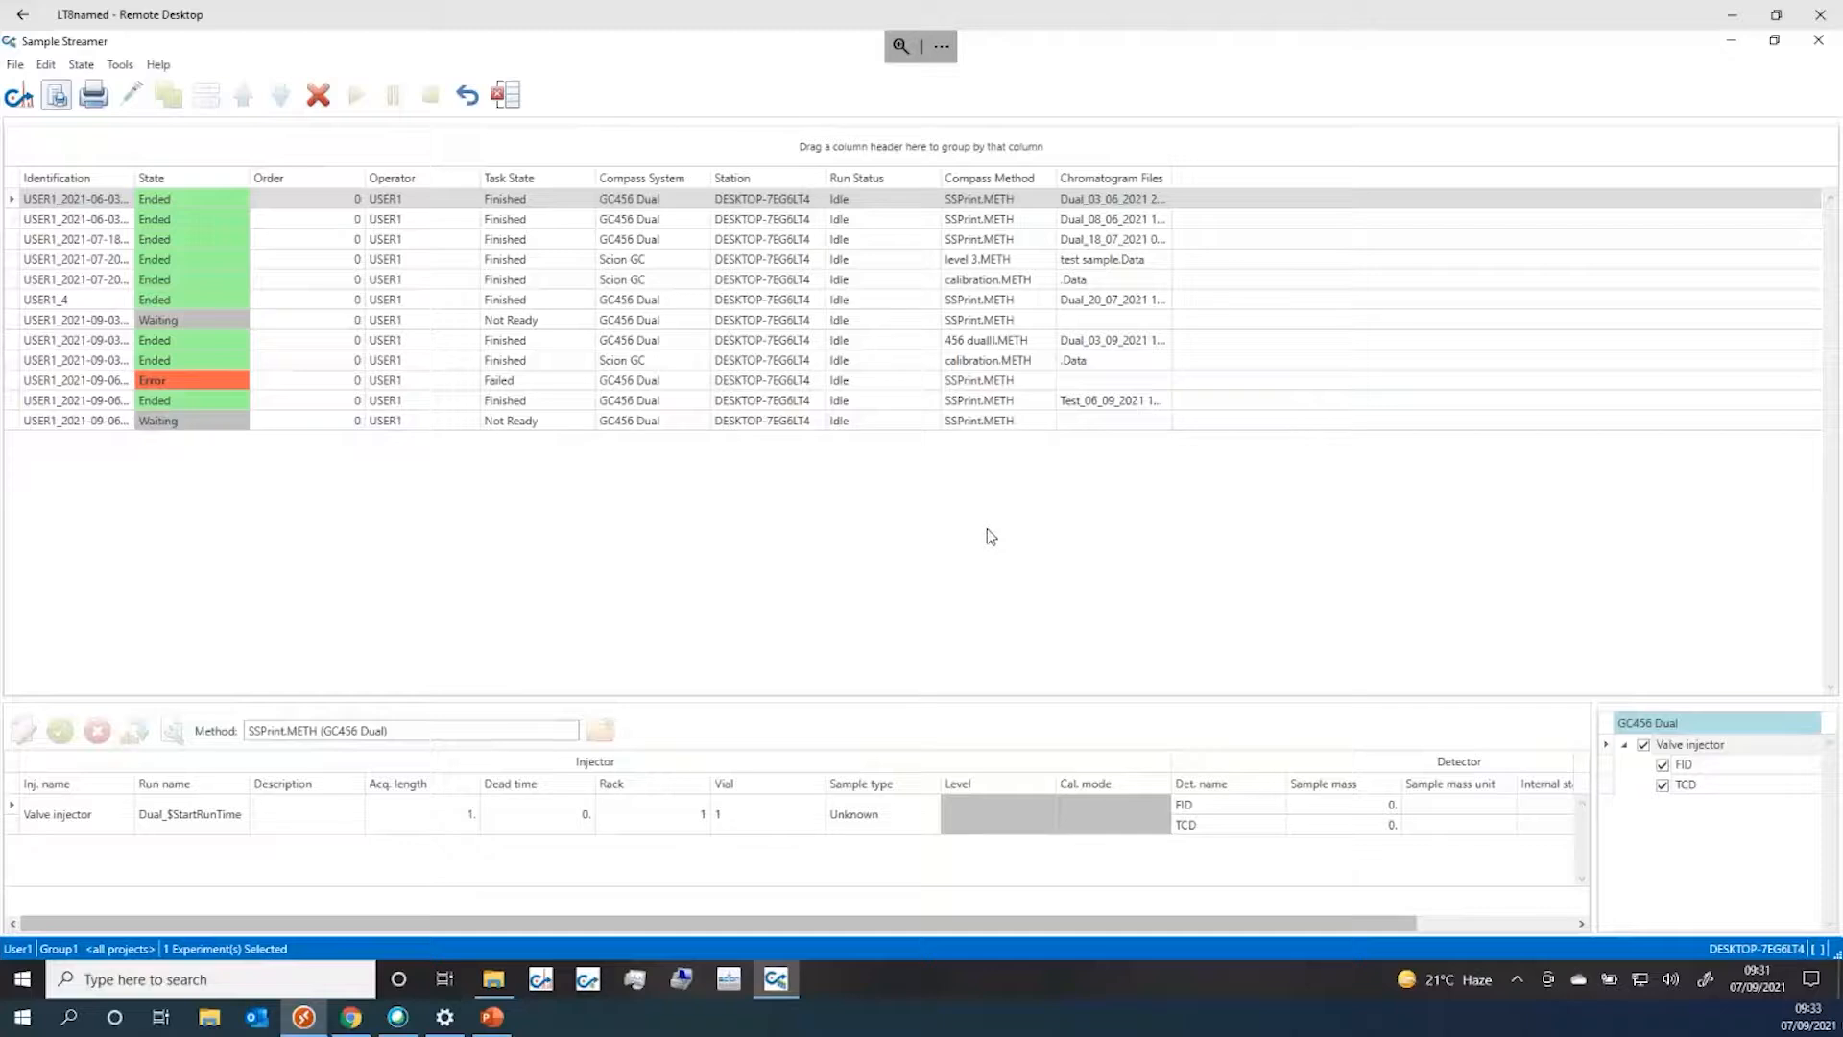
pyautogui.click(12, 202)
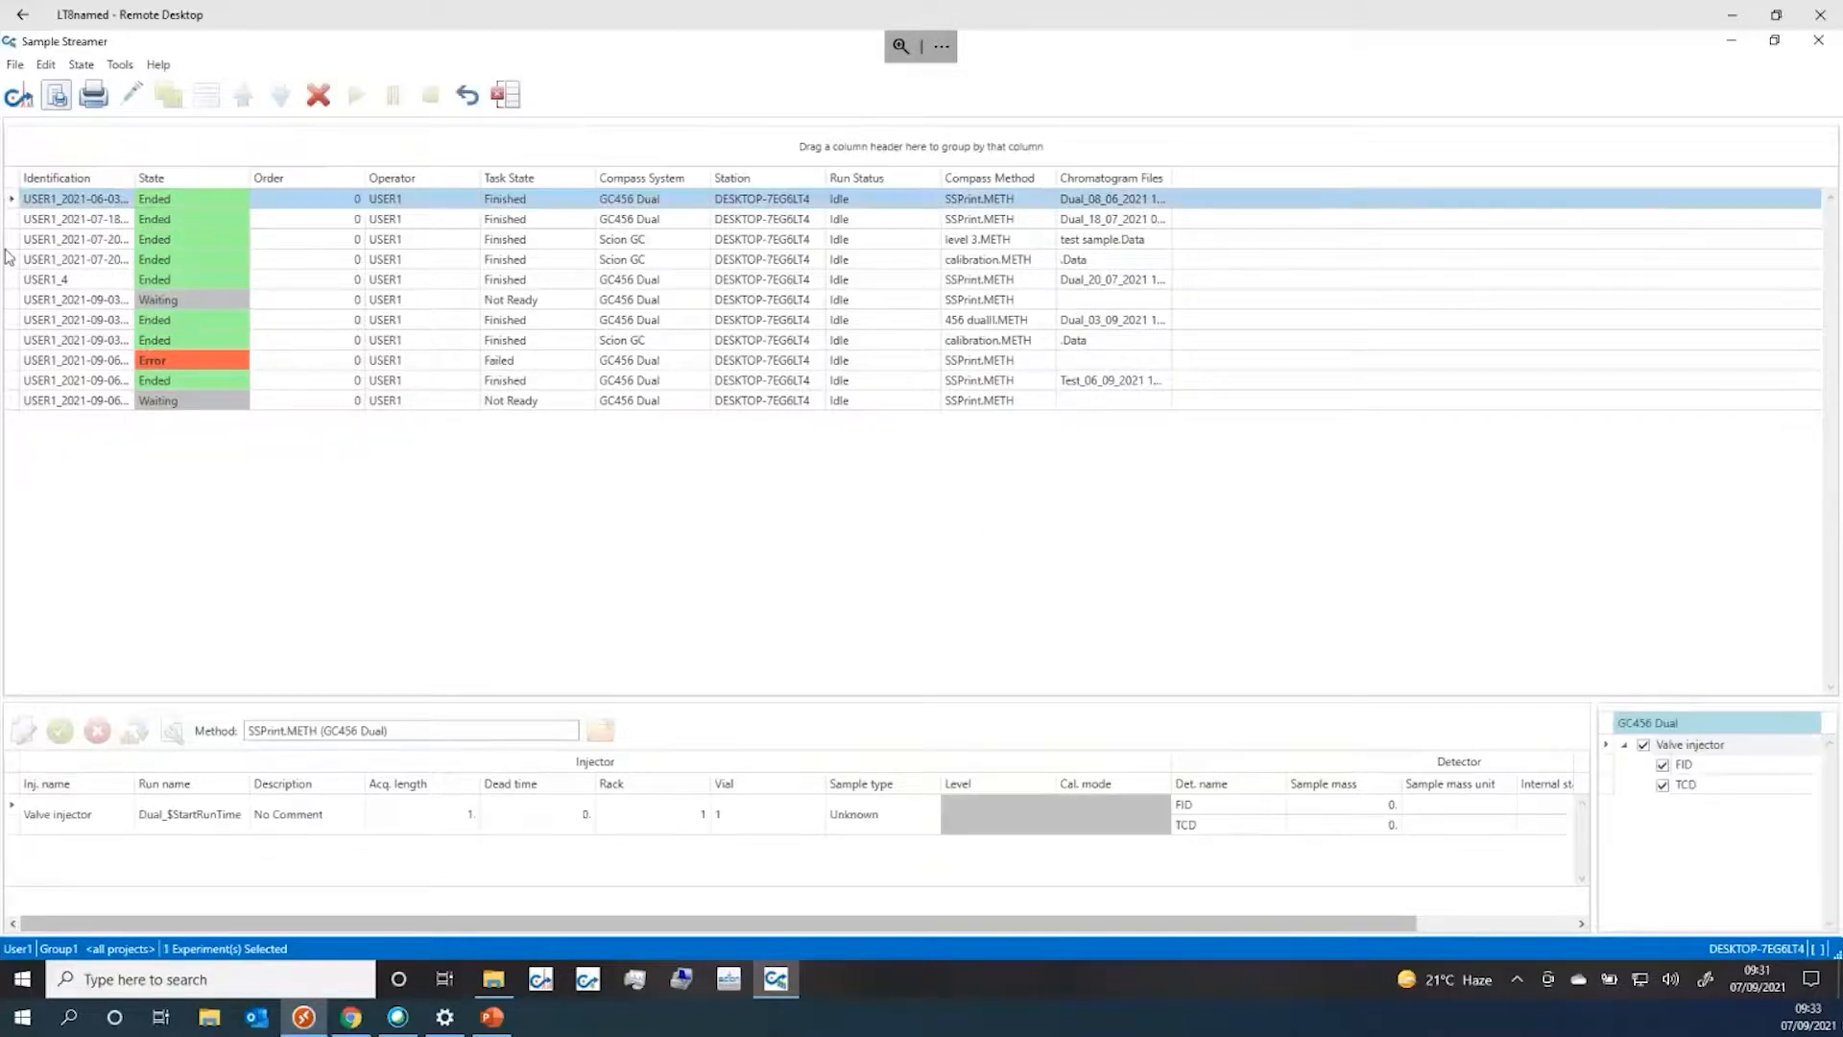
pyautogui.keyDown('shift'); pyautogui.click(17, 400); pyautogui.keyUp('shift')
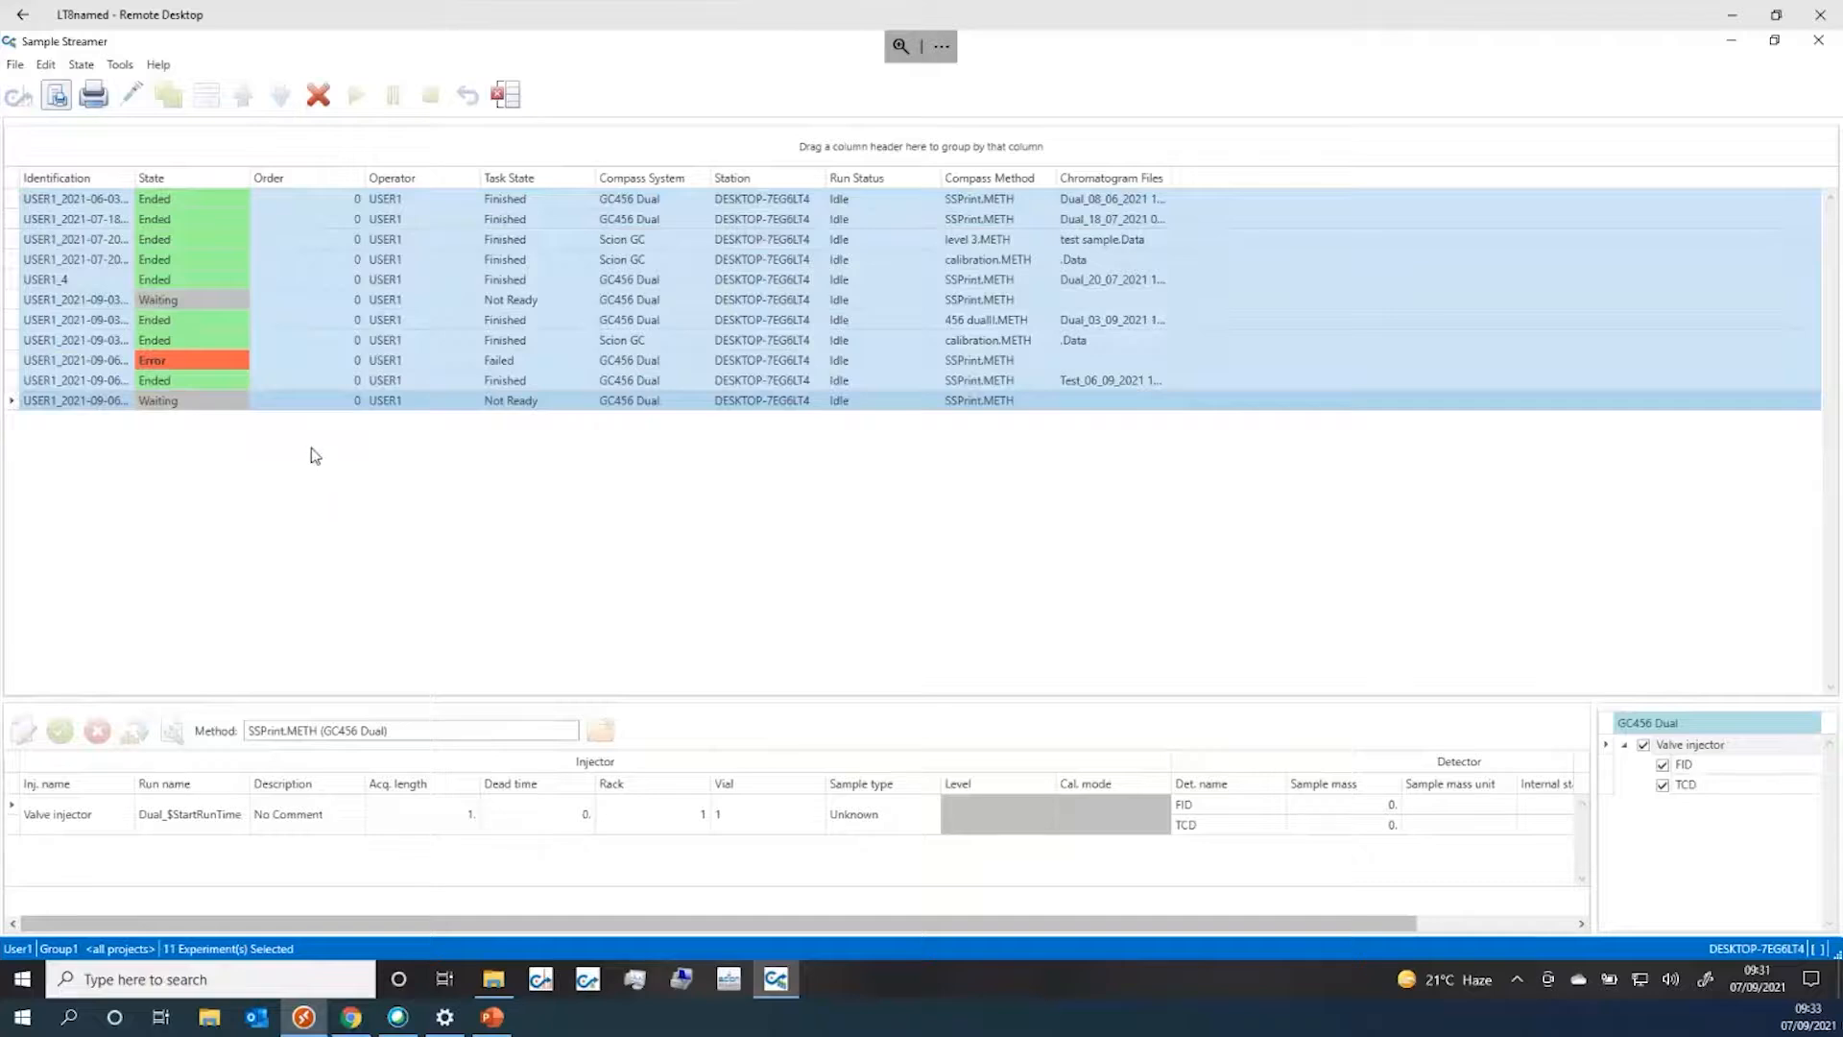
pyautogui.click(292, 196)
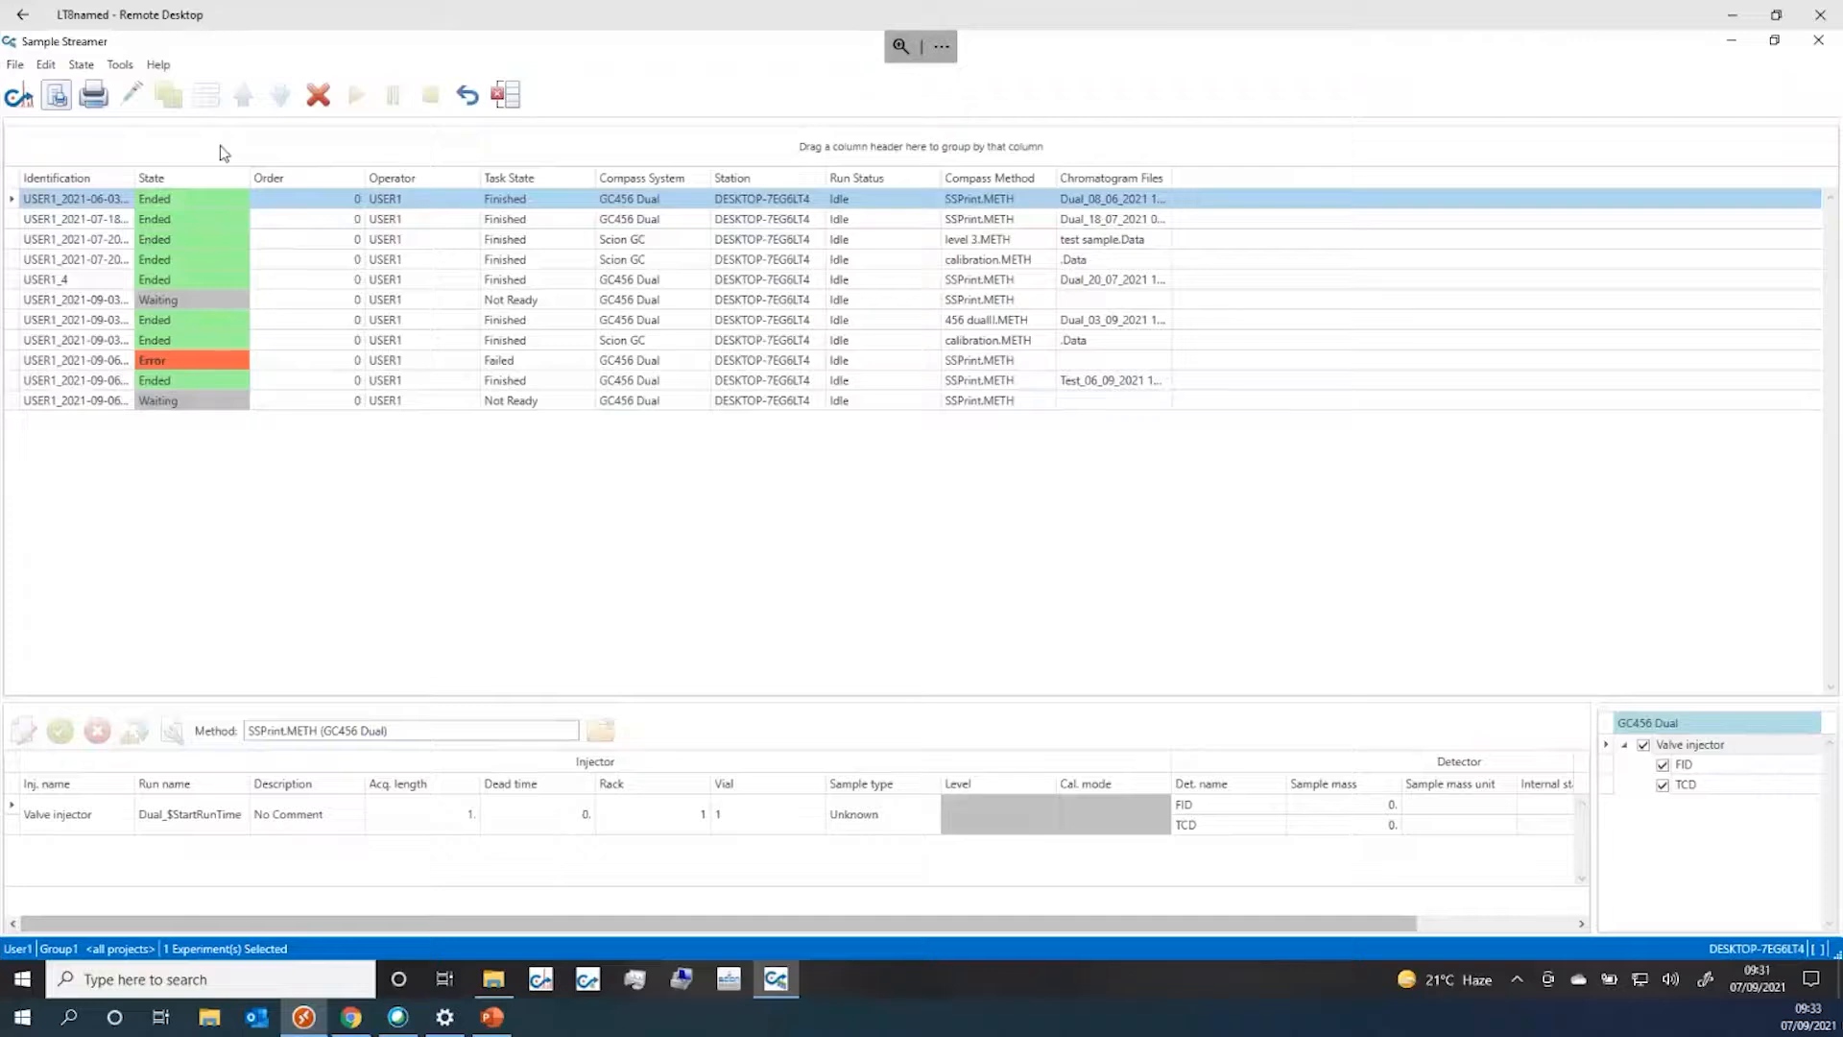
# Add a Project1 sample on the GC456 Dual system using the SSPrint.METH method
pyautogui.click(126, 100)
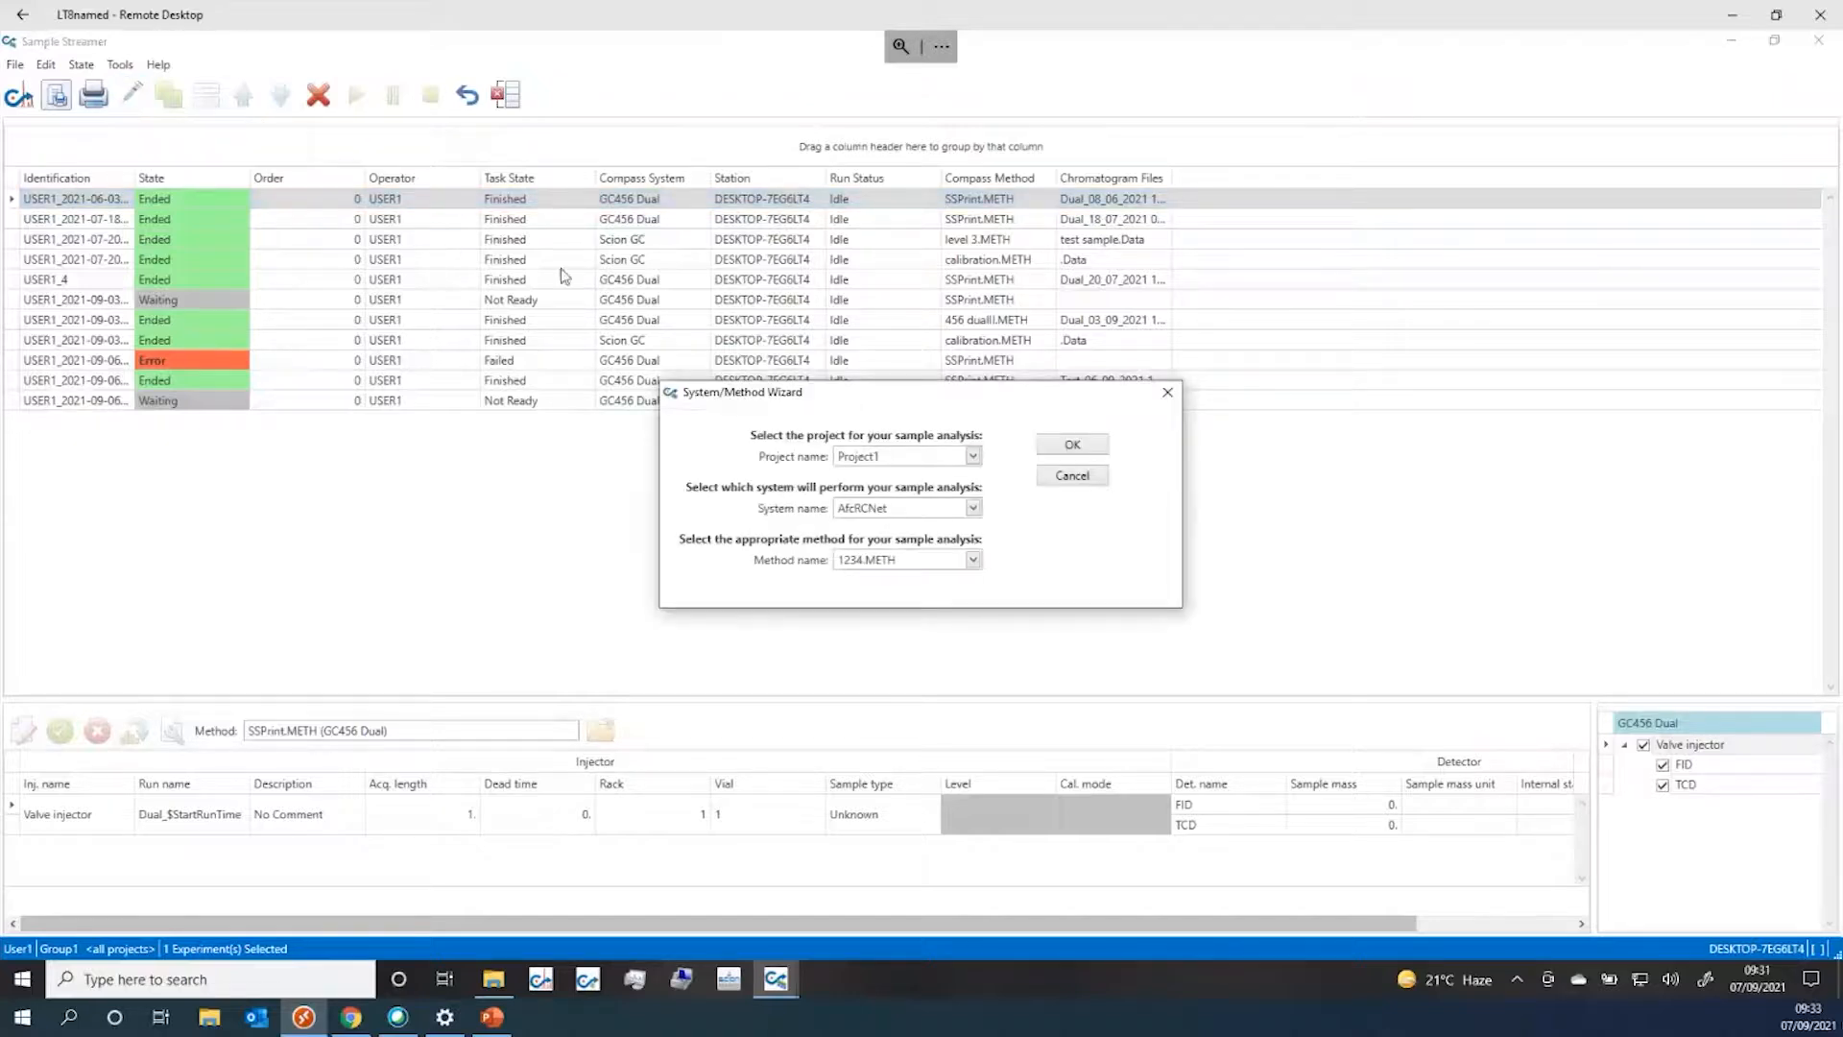
pyautogui.click(972, 510)
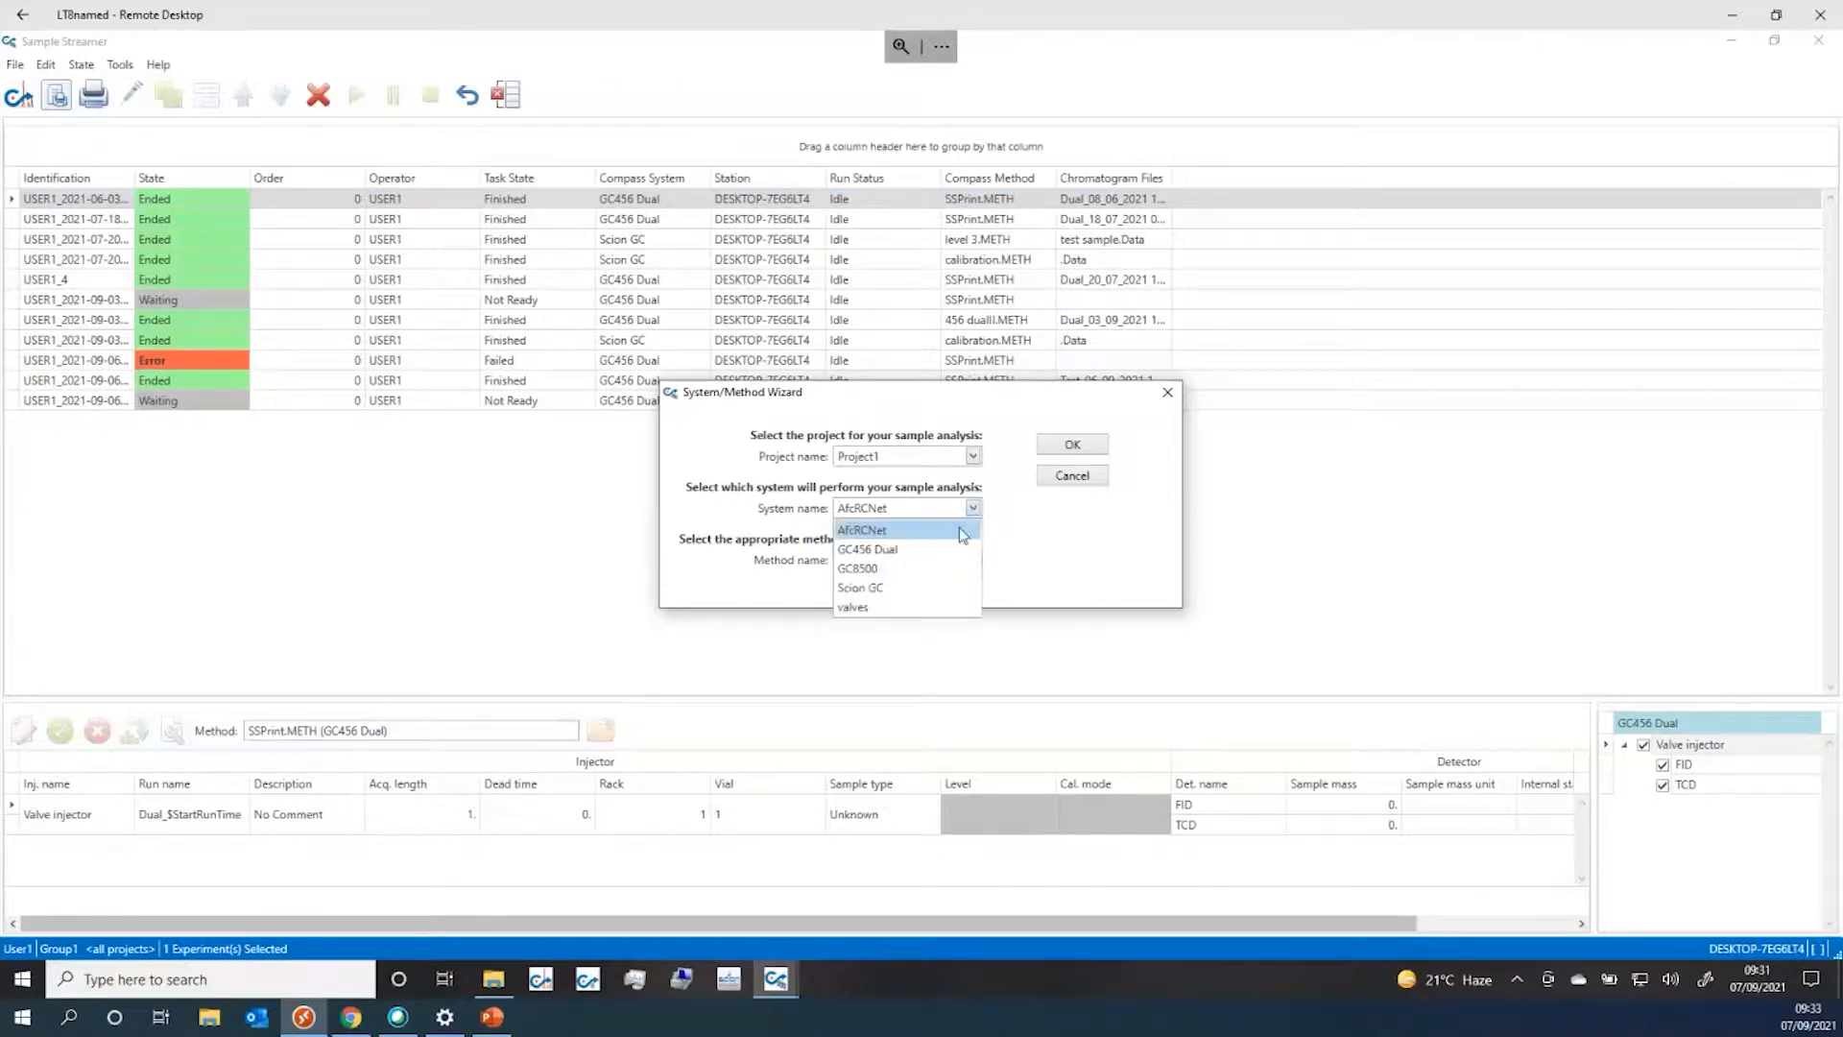
pyautogui.click(925, 553)
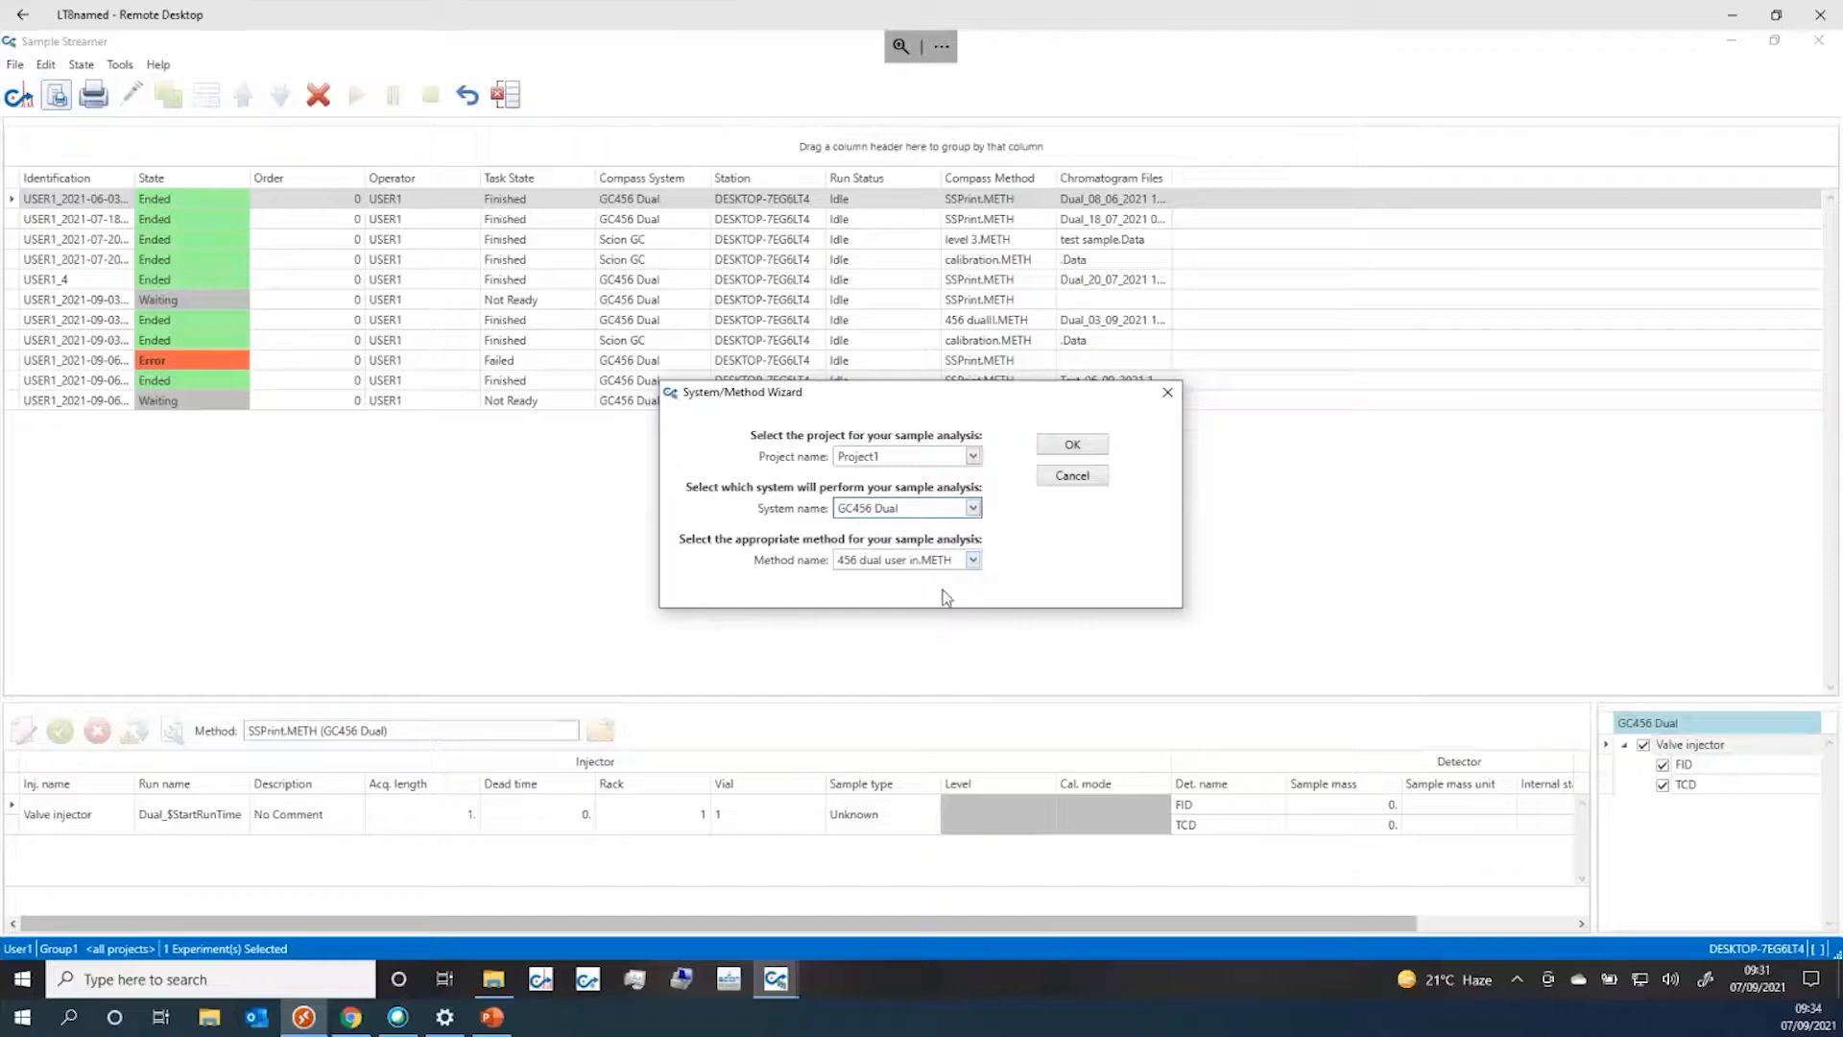
pyautogui.click(976, 560)
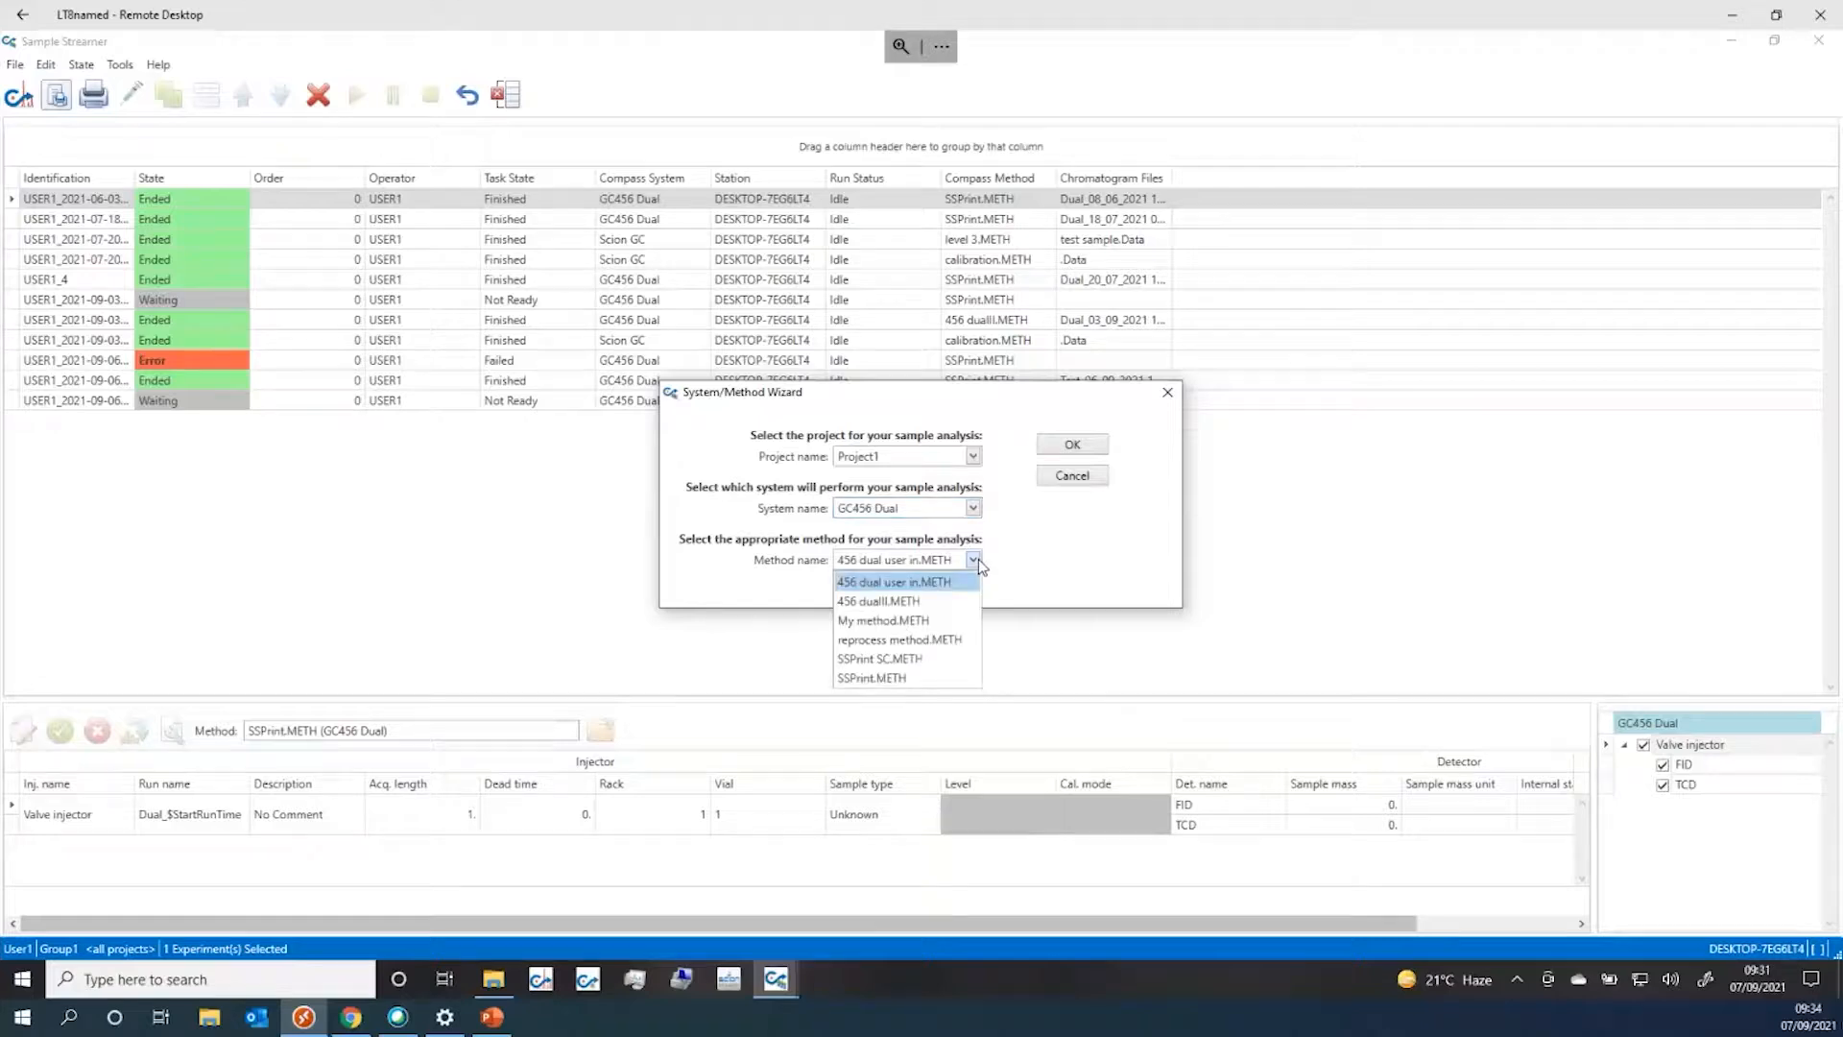
pyautogui.click(909, 679)
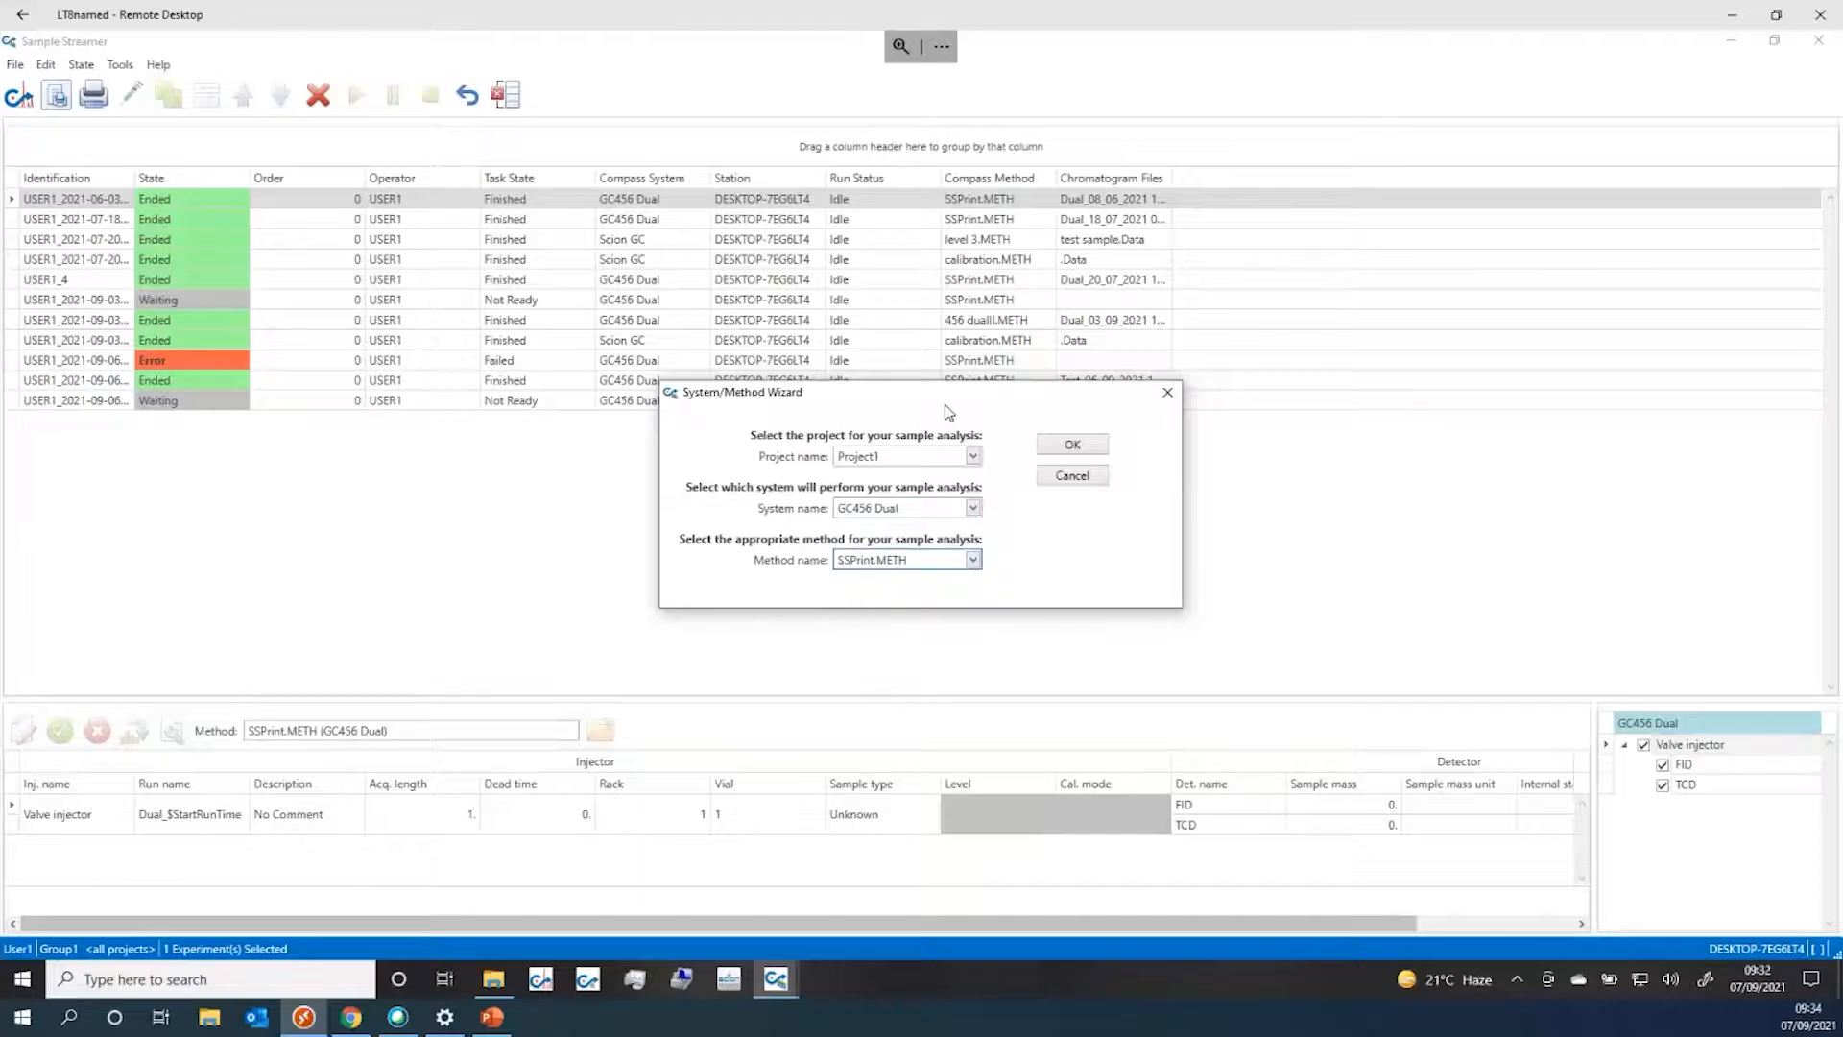
pyautogui.click(1056, 454)
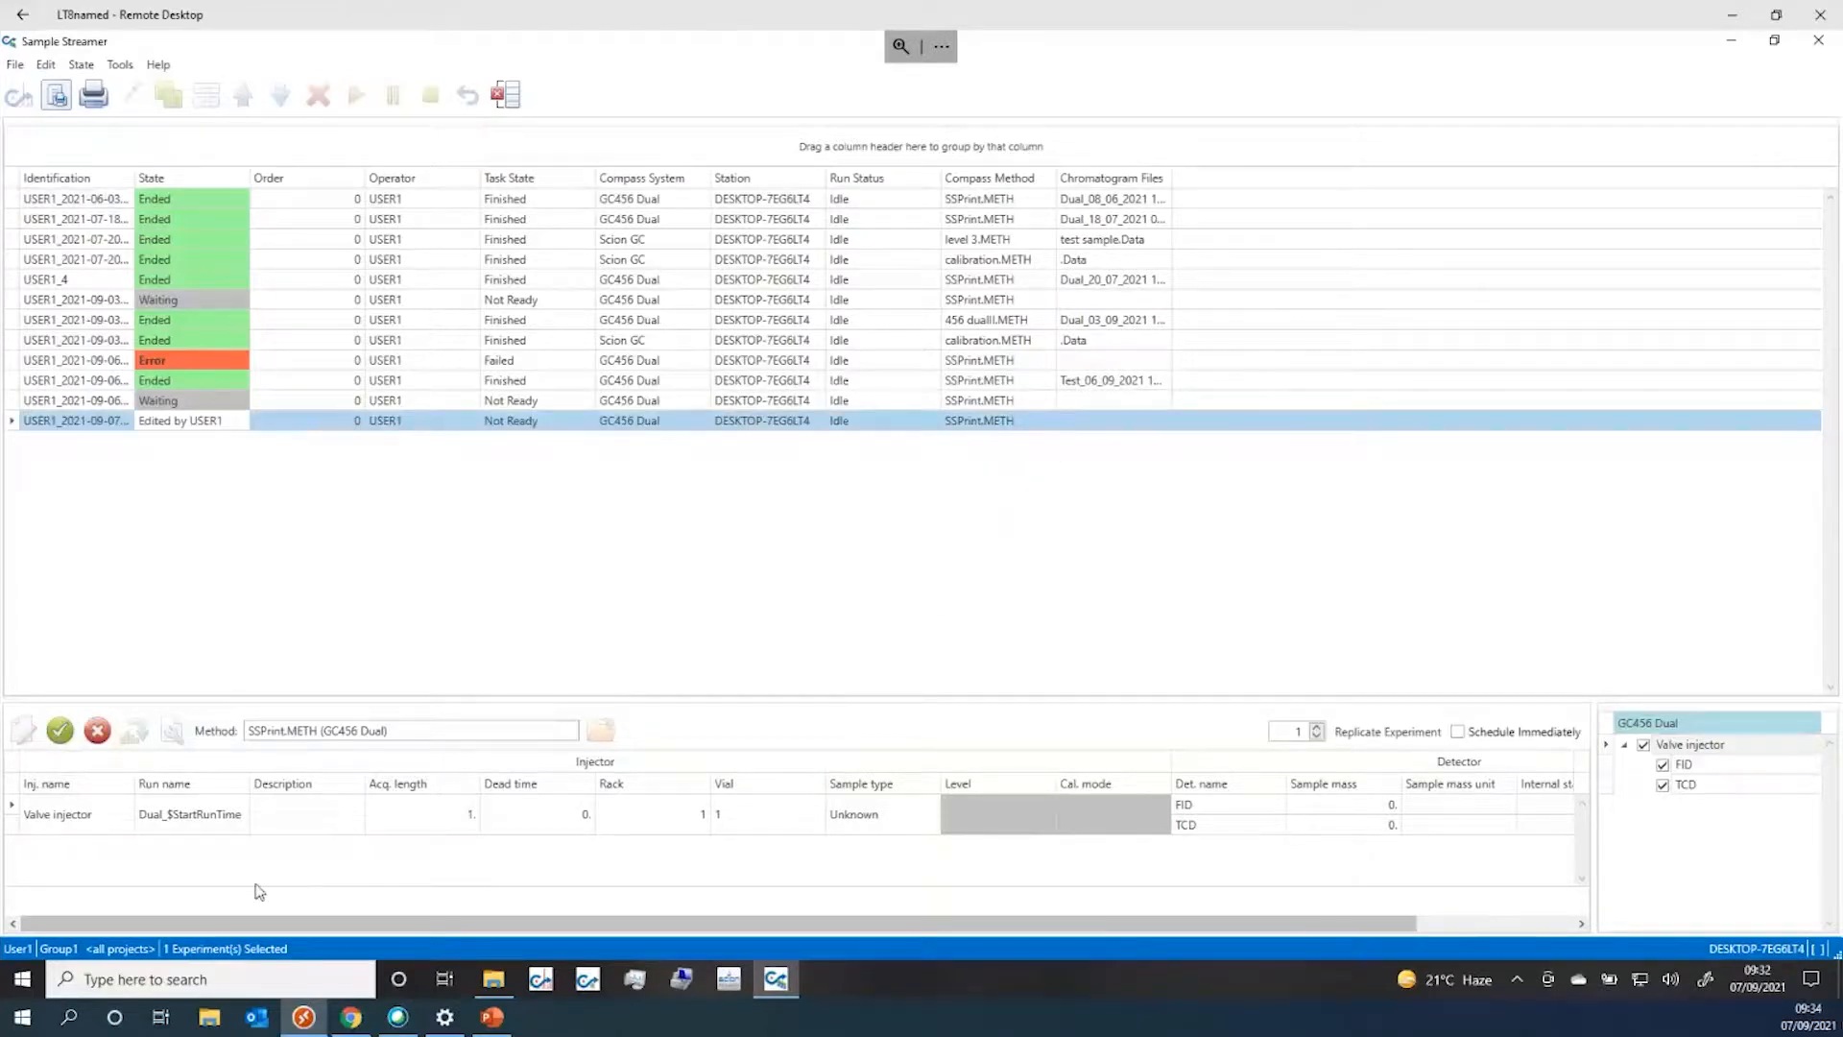
# Rename the new experiment's run to 'test', schedule it immediately and apply it
pyautogui.click(191, 814)
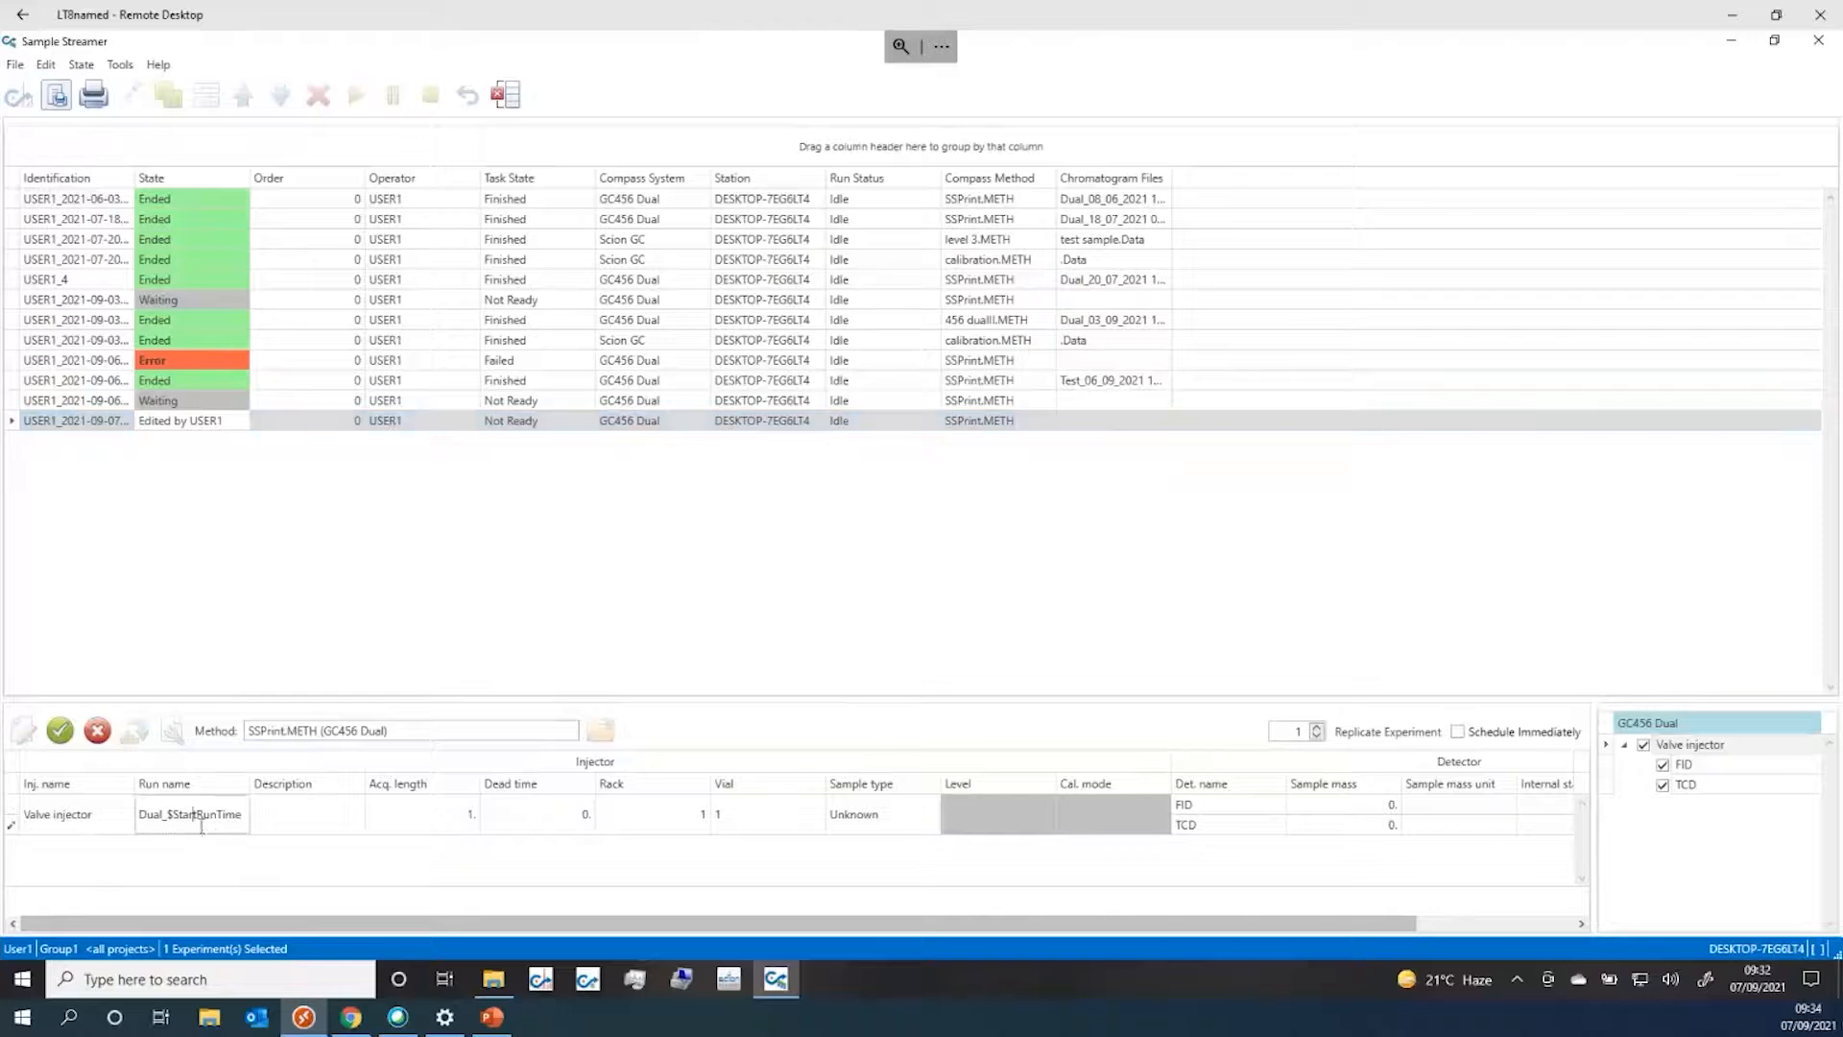
pyautogui.press('Escape')
pyautogui.click(157, 814)
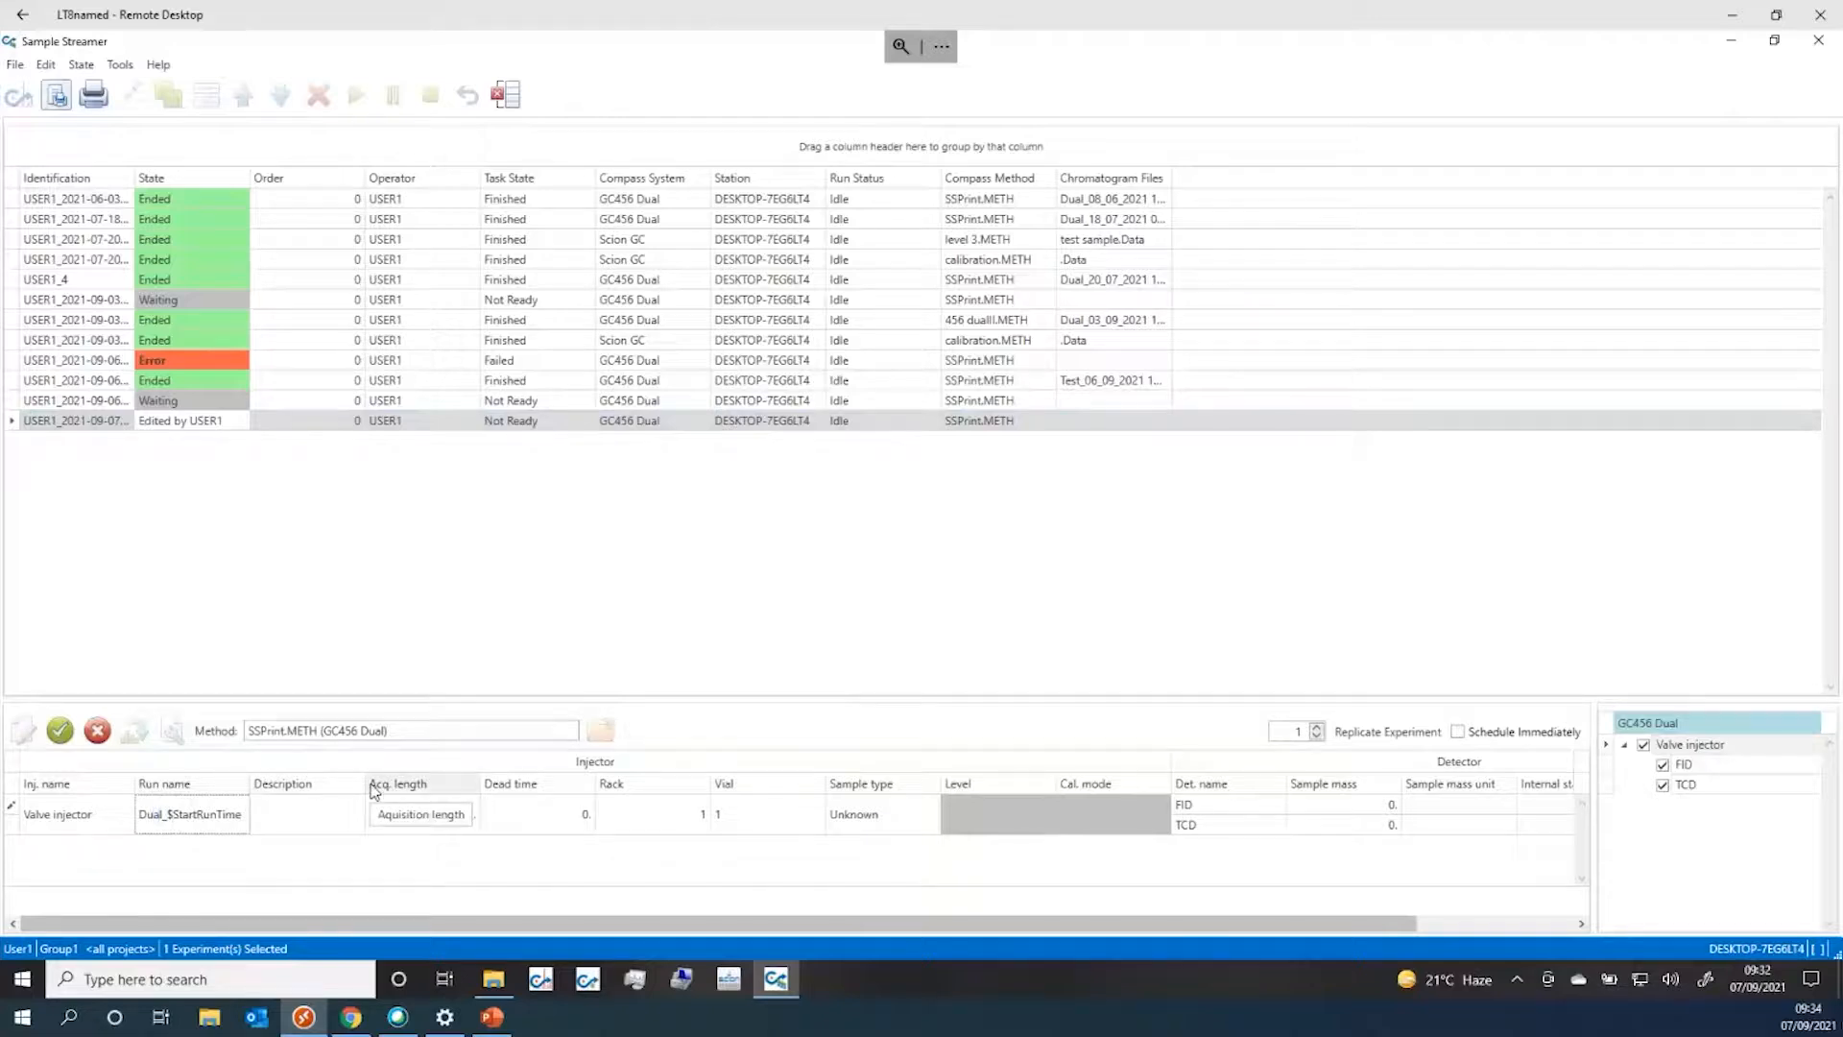
pyautogui.press('BackSpace')
pyautogui.press('BackSpace')
pyautogui.press('BackSpace')
pyautogui.press('BackSpace')
pyautogui.write('test')
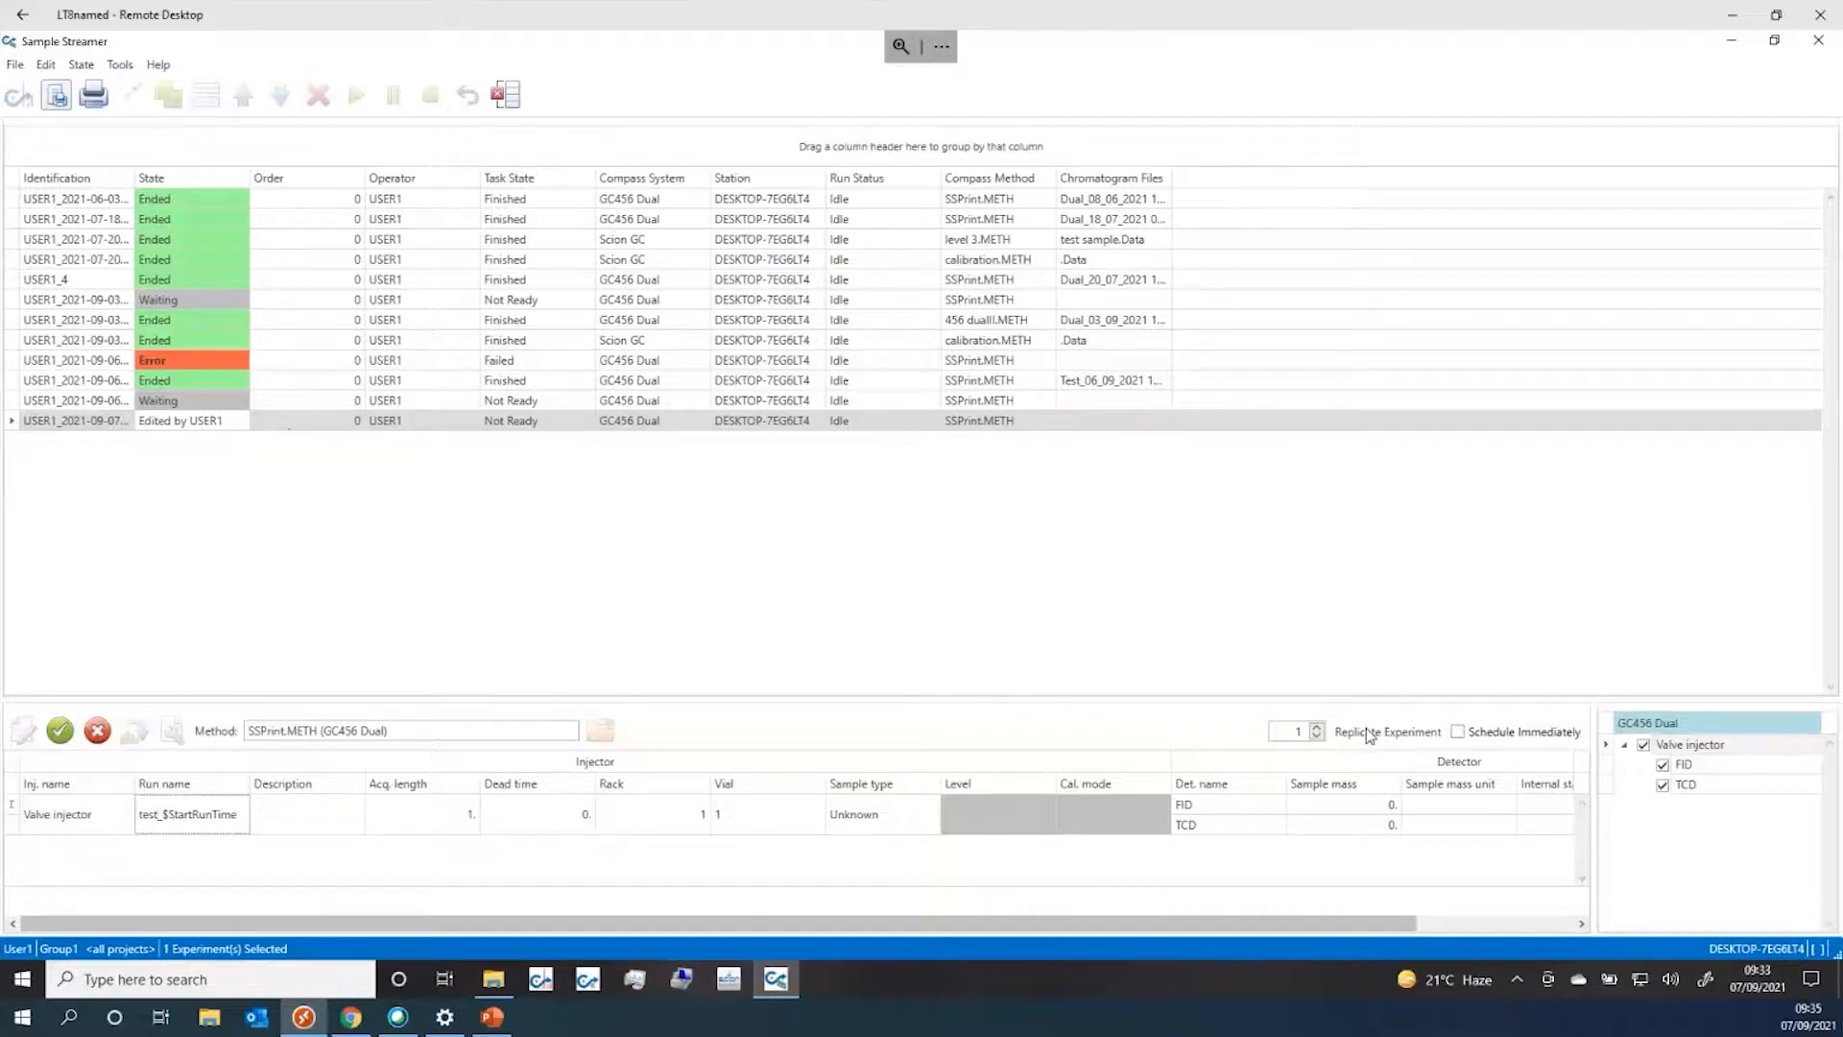
pyautogui.click(1458, 733)
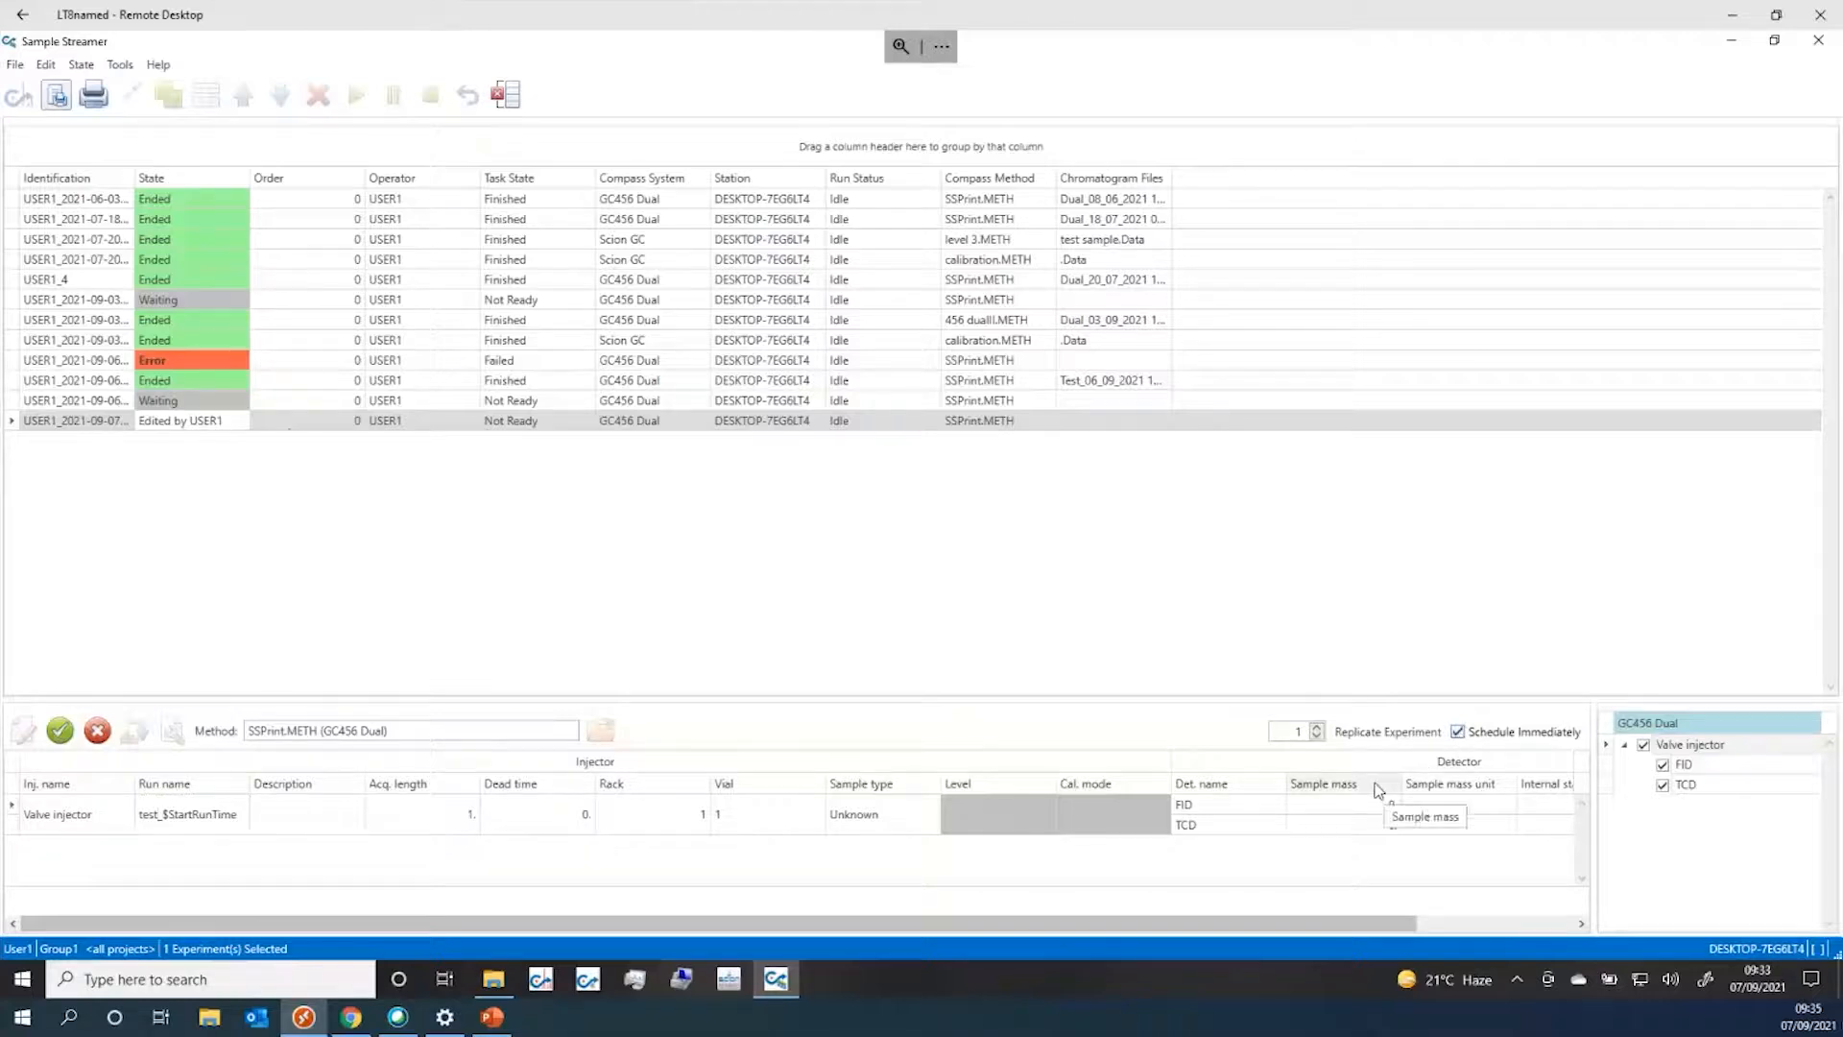
pyautogui.click(58, 733)
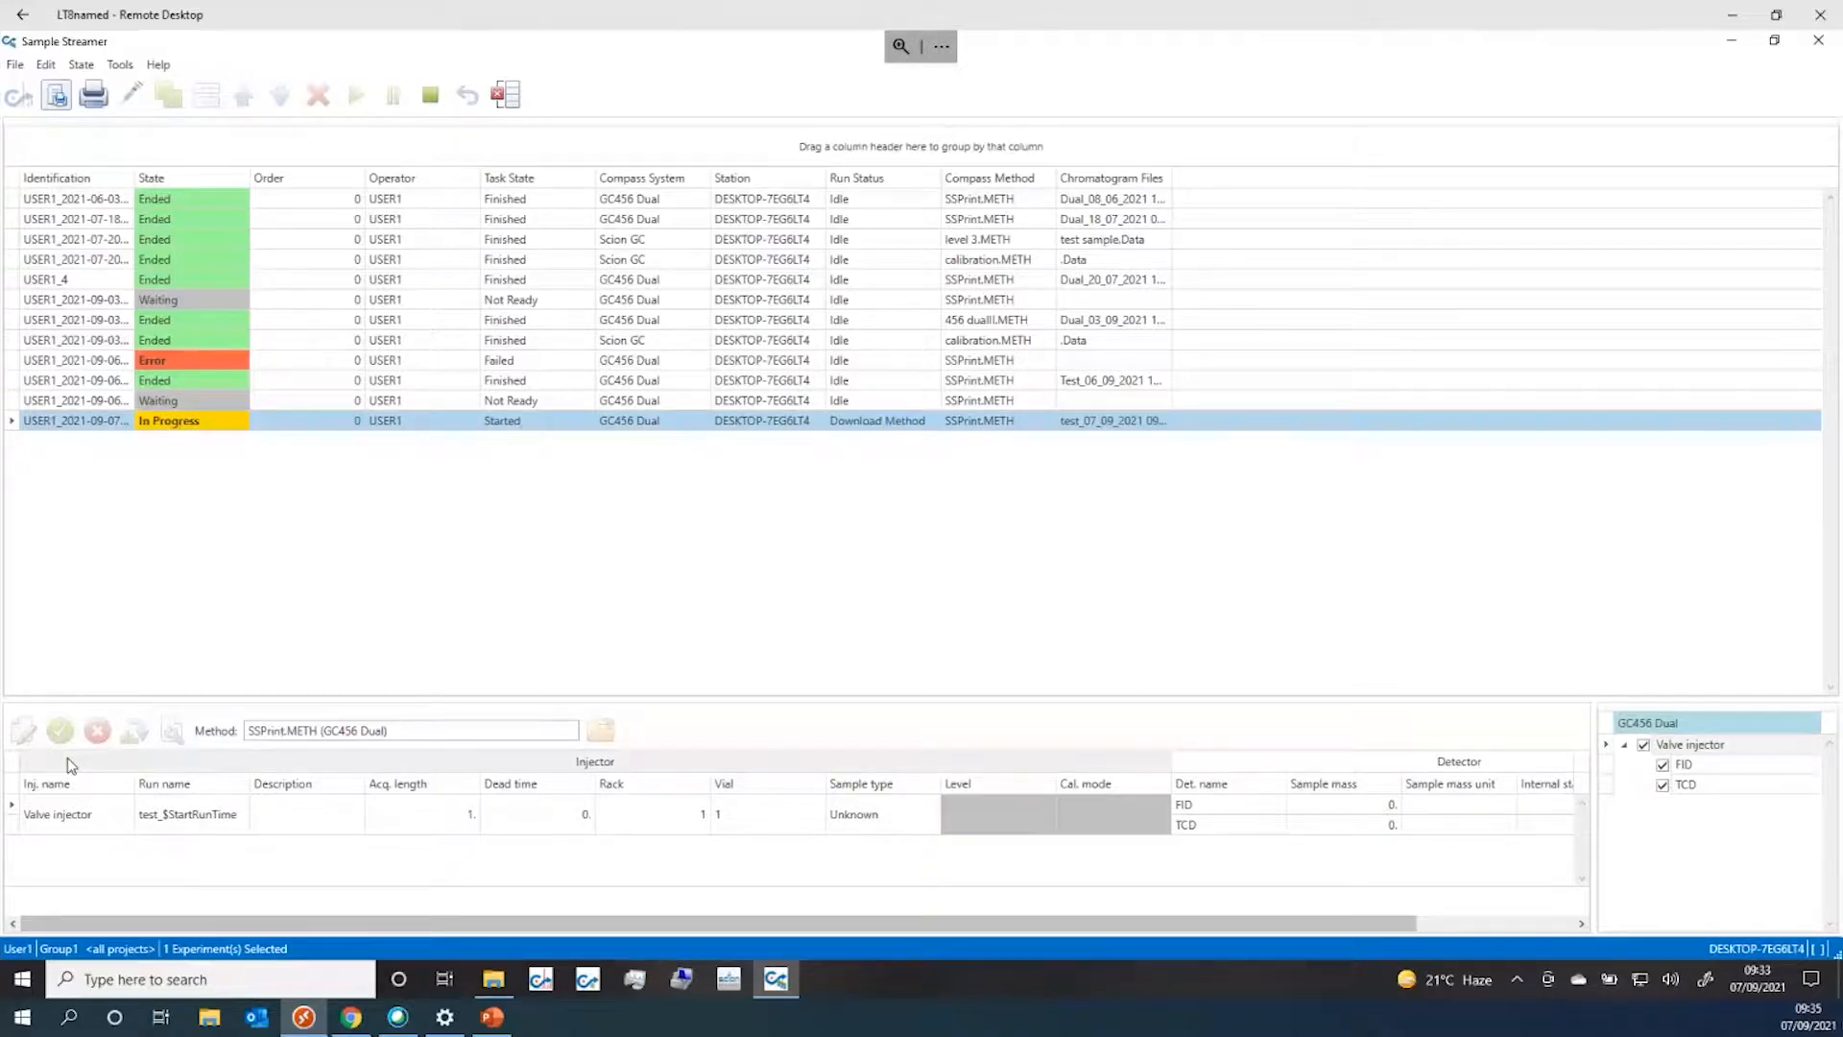
# Log into CompassCDS, view GC456 Dual's live FID and TCD traces from Systems, then close it
pyautogui.click(1731, 46)
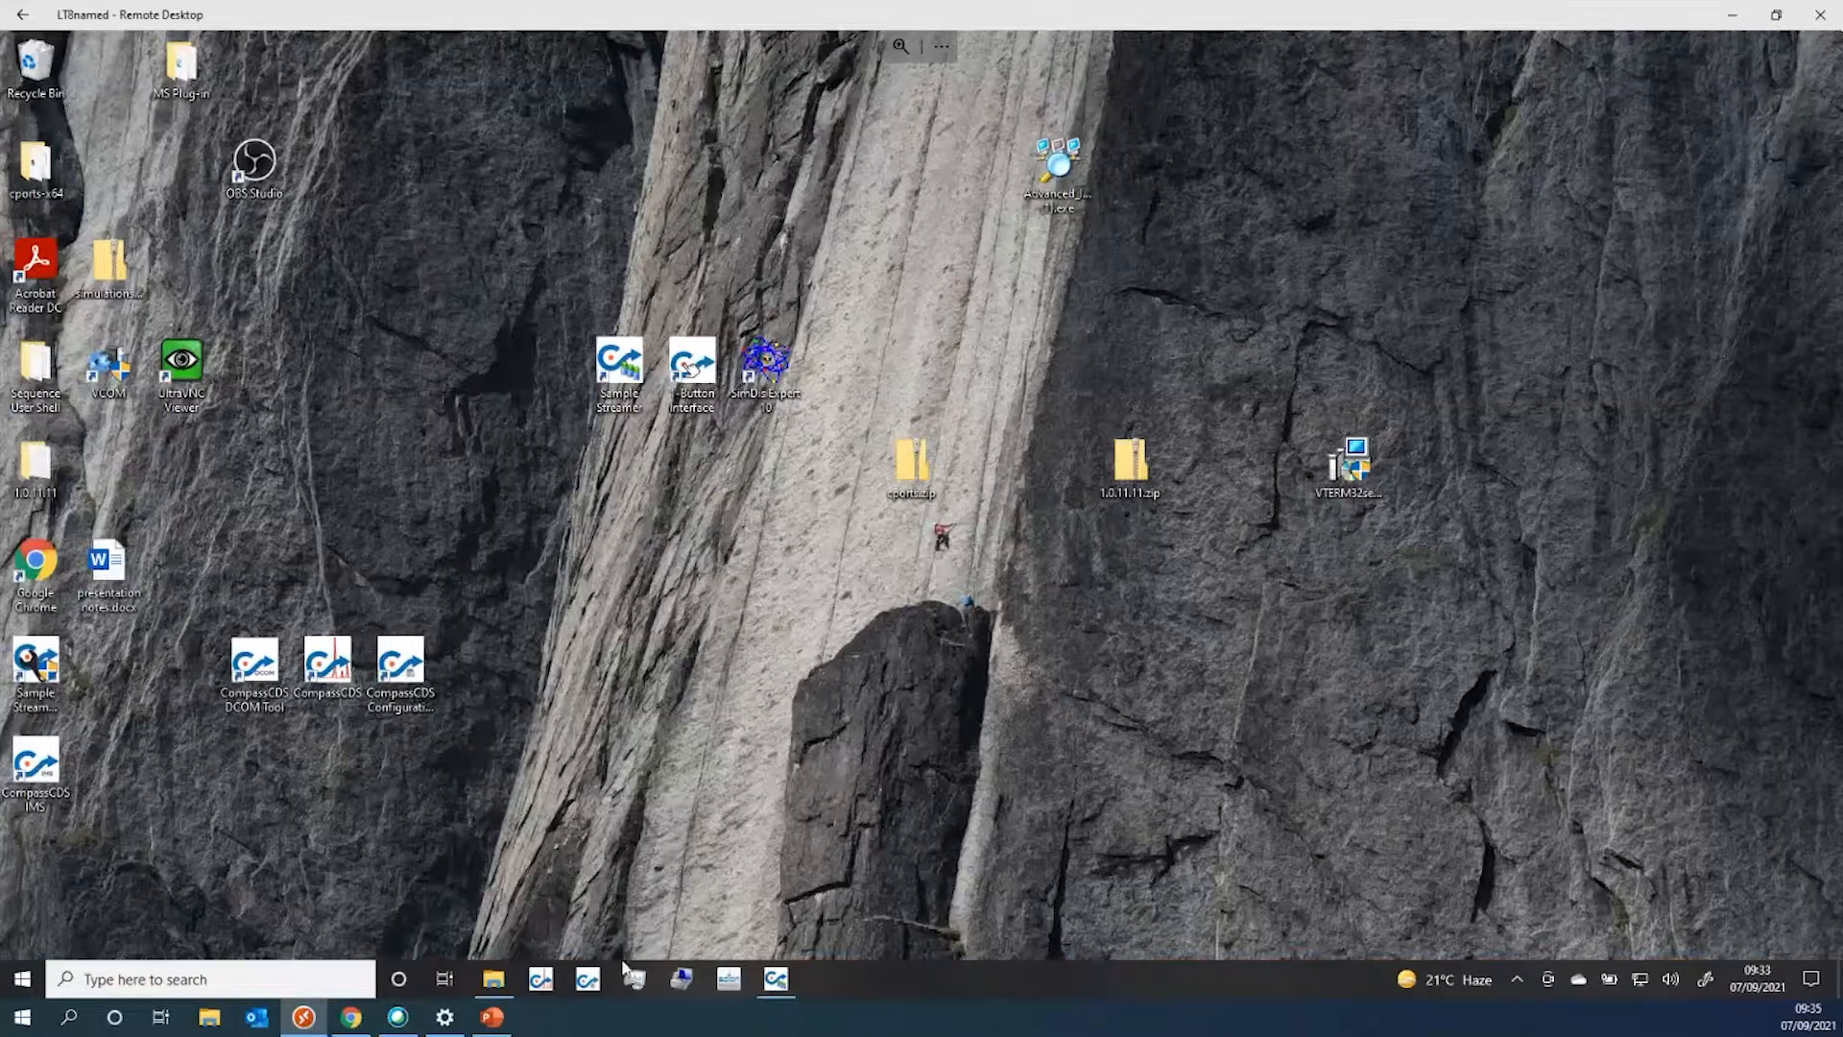
pyautogui.click(549, 988)
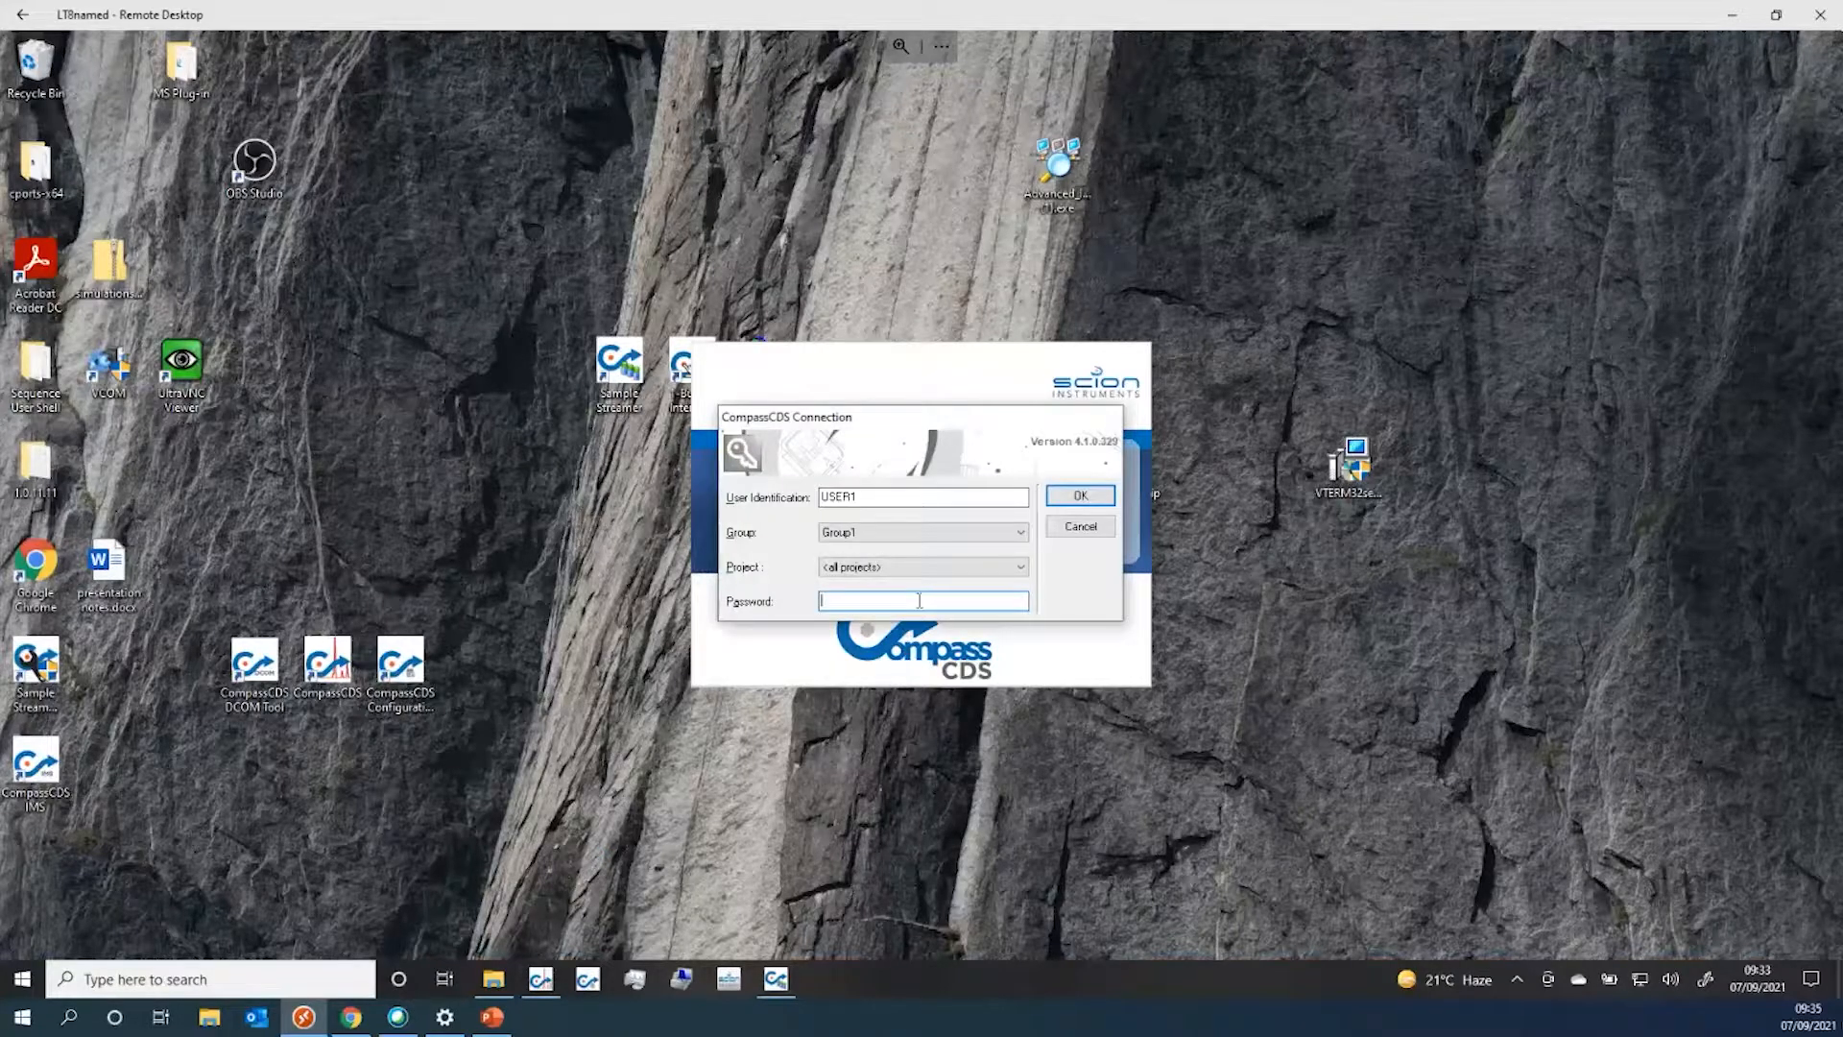
pyautogui.click(1055, 495)
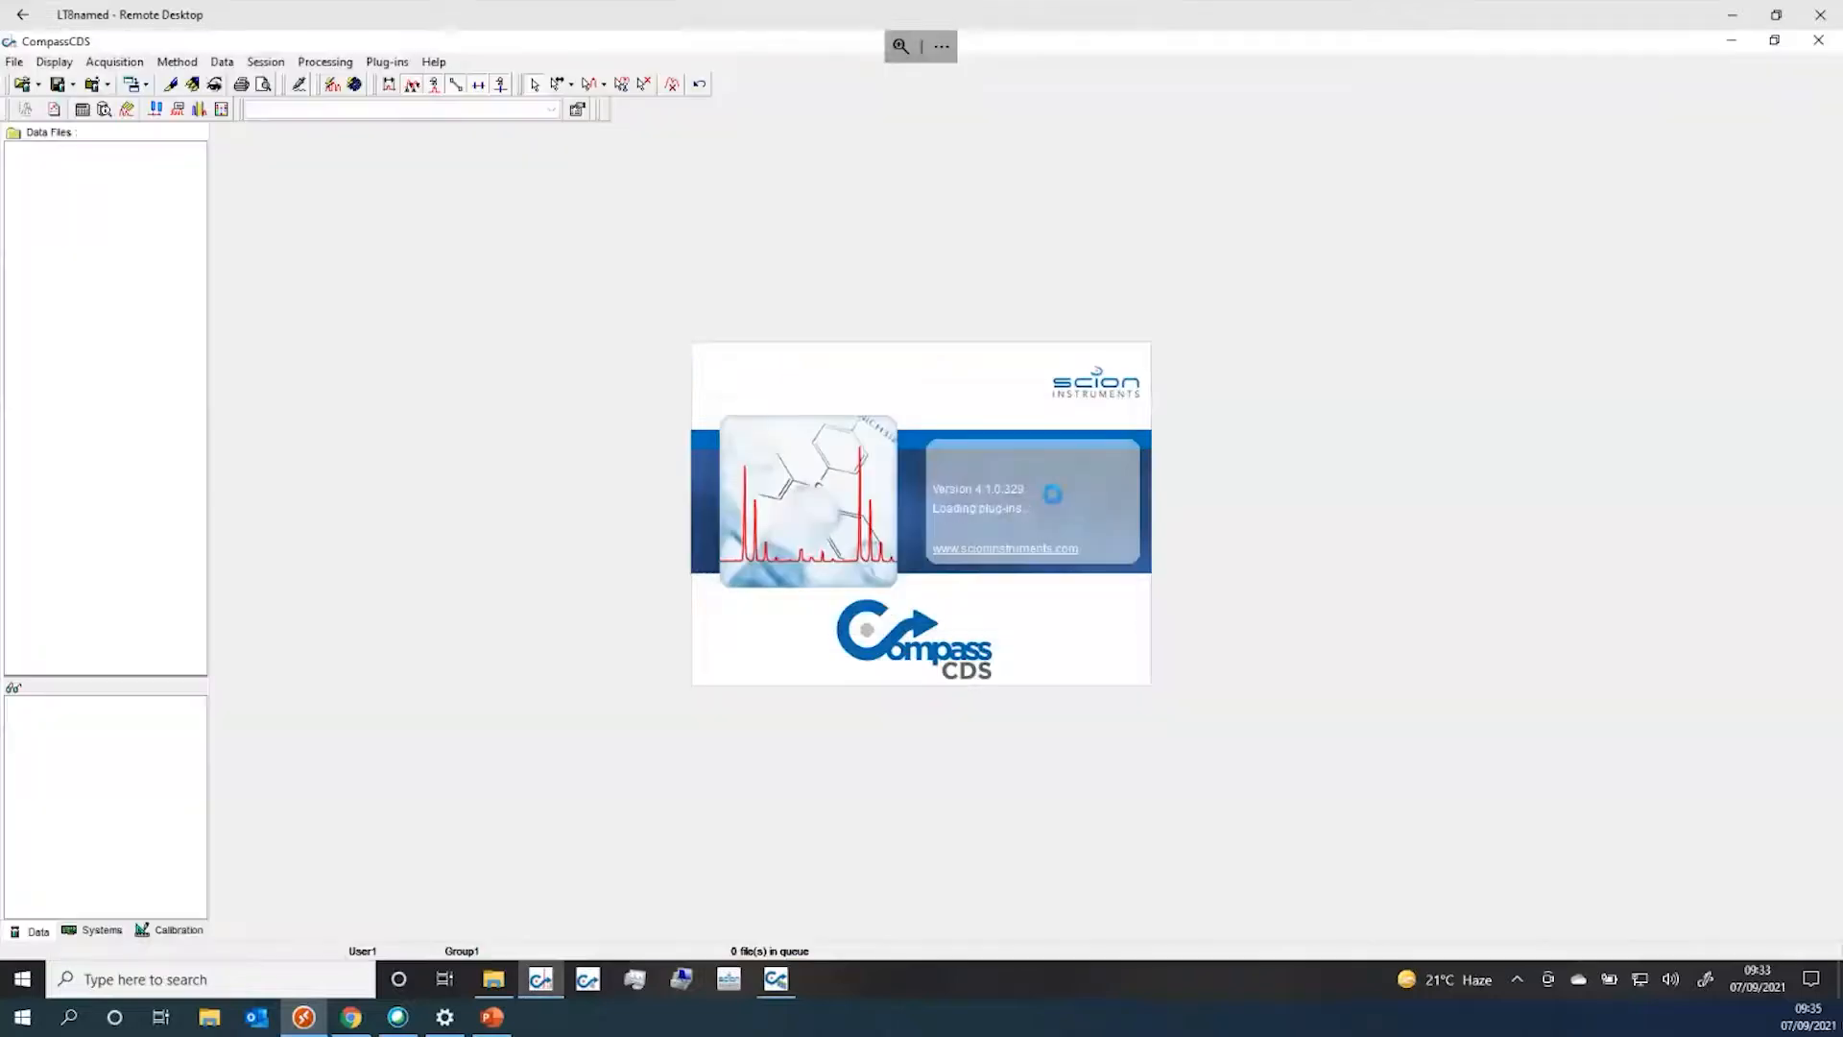
pyautogui.click(101, 931)
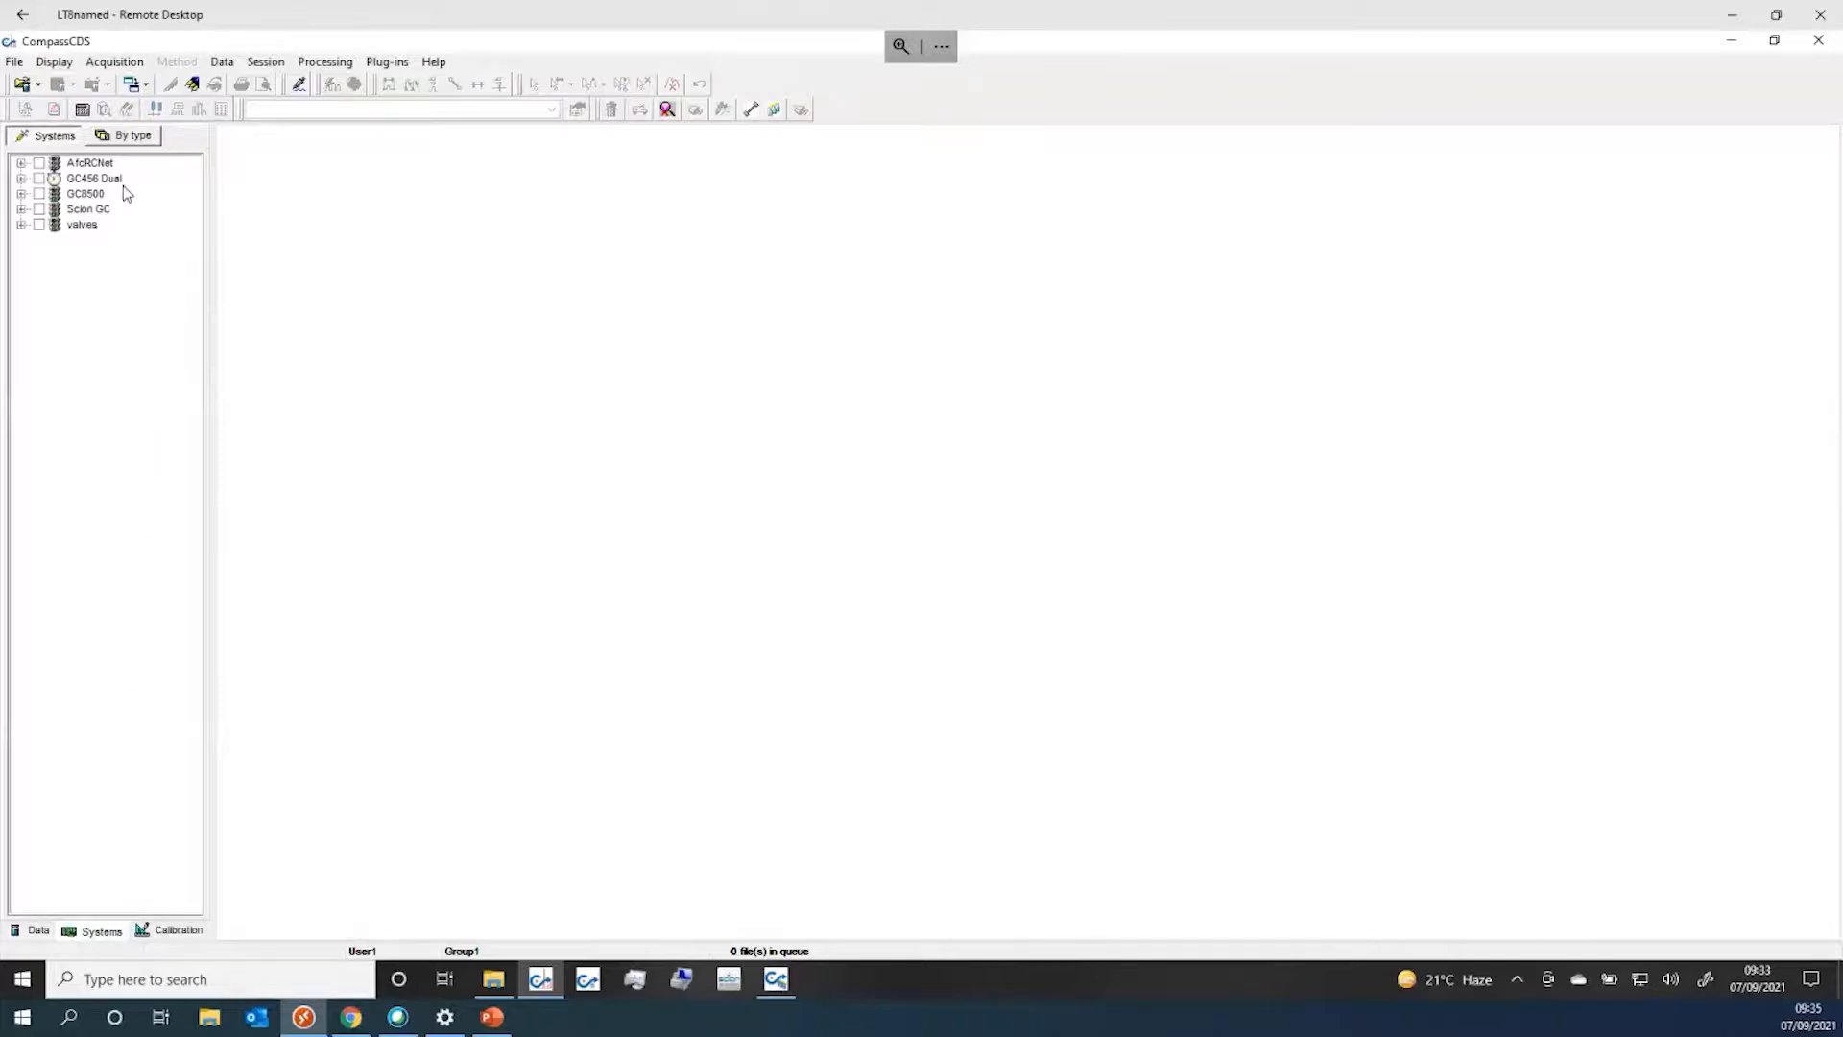
pyautogui.click(39, 178)
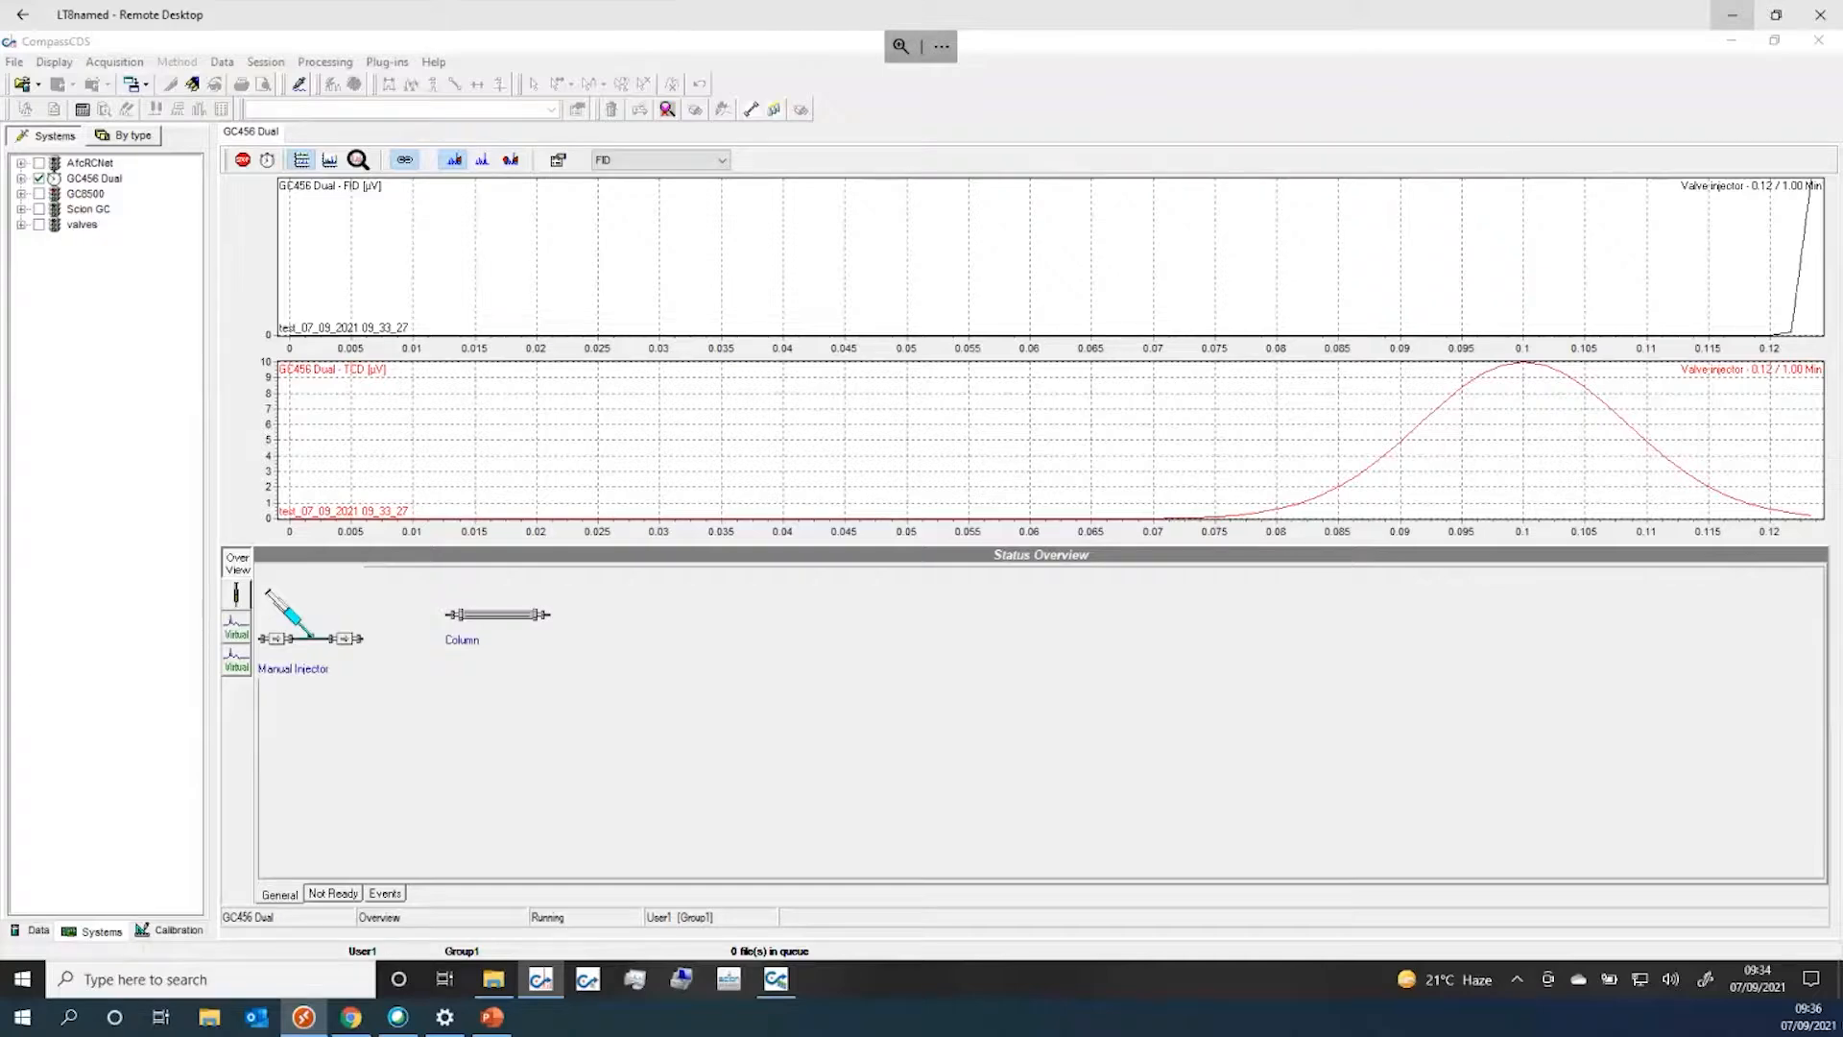
pyautogui.click(1820, 41)
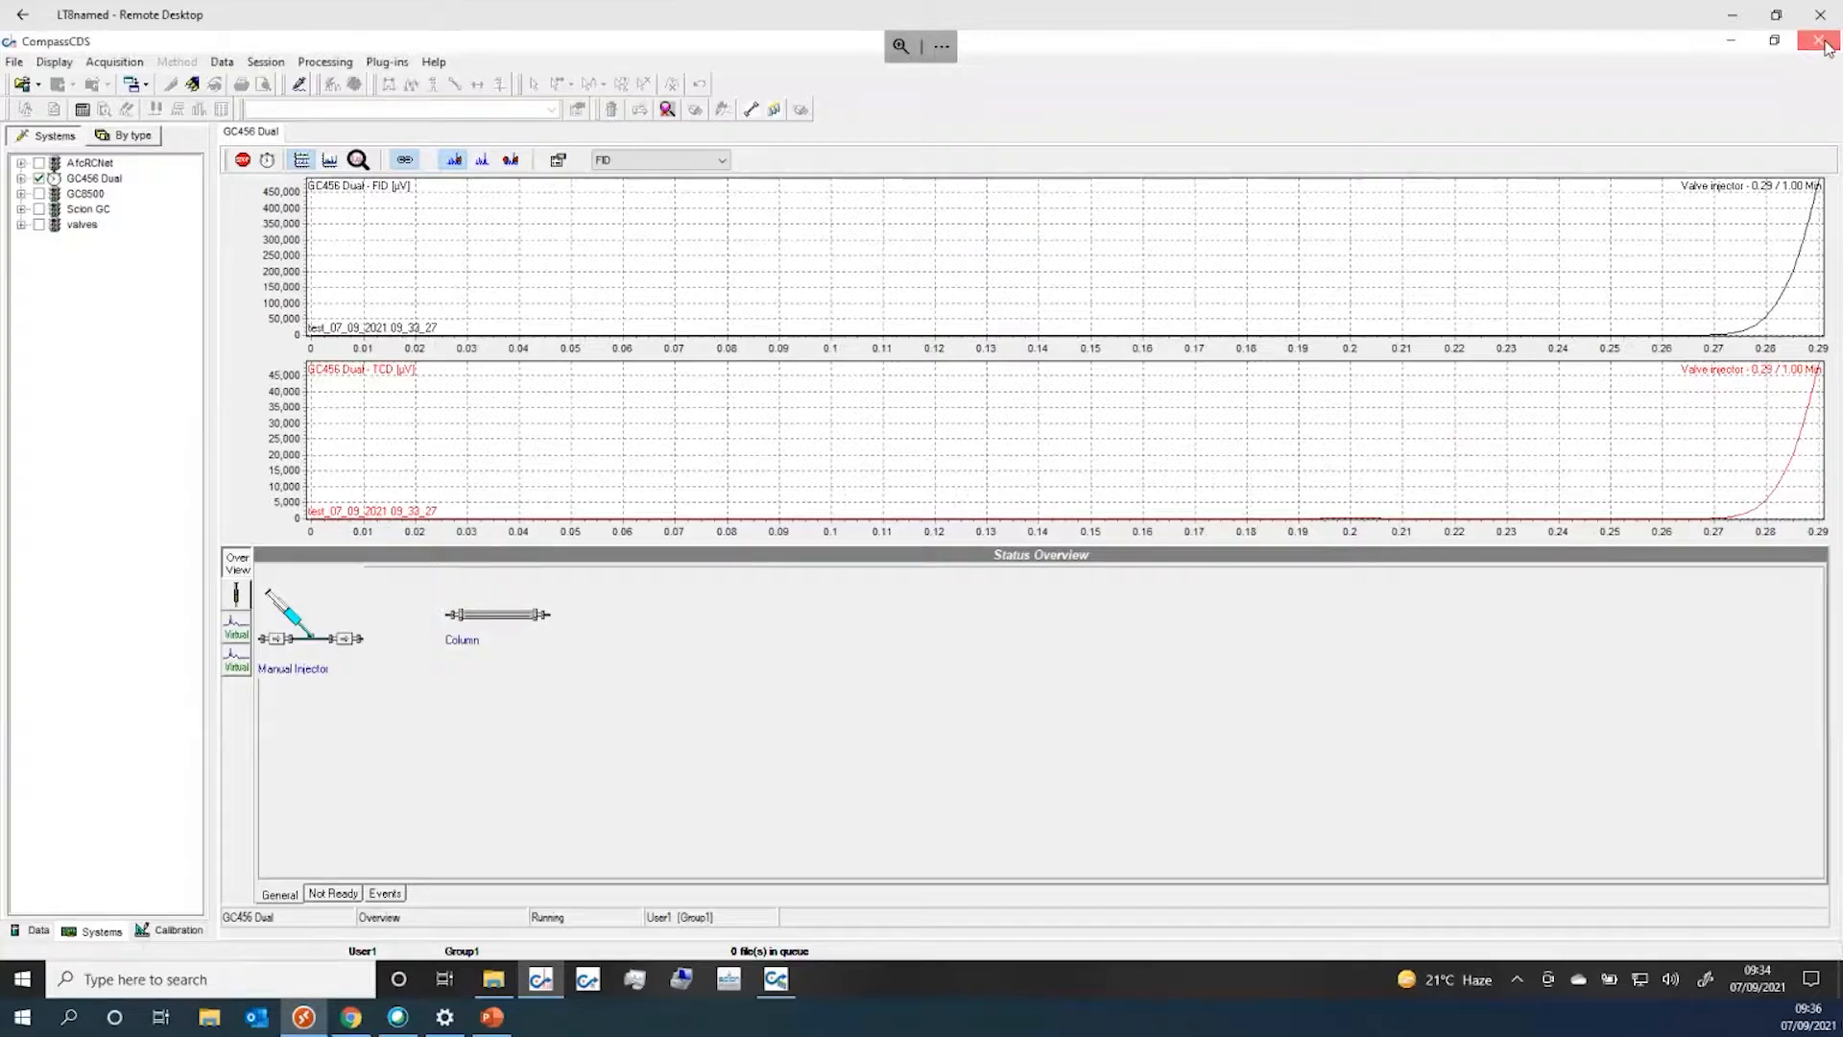
pyautogui.click(1823, 43)
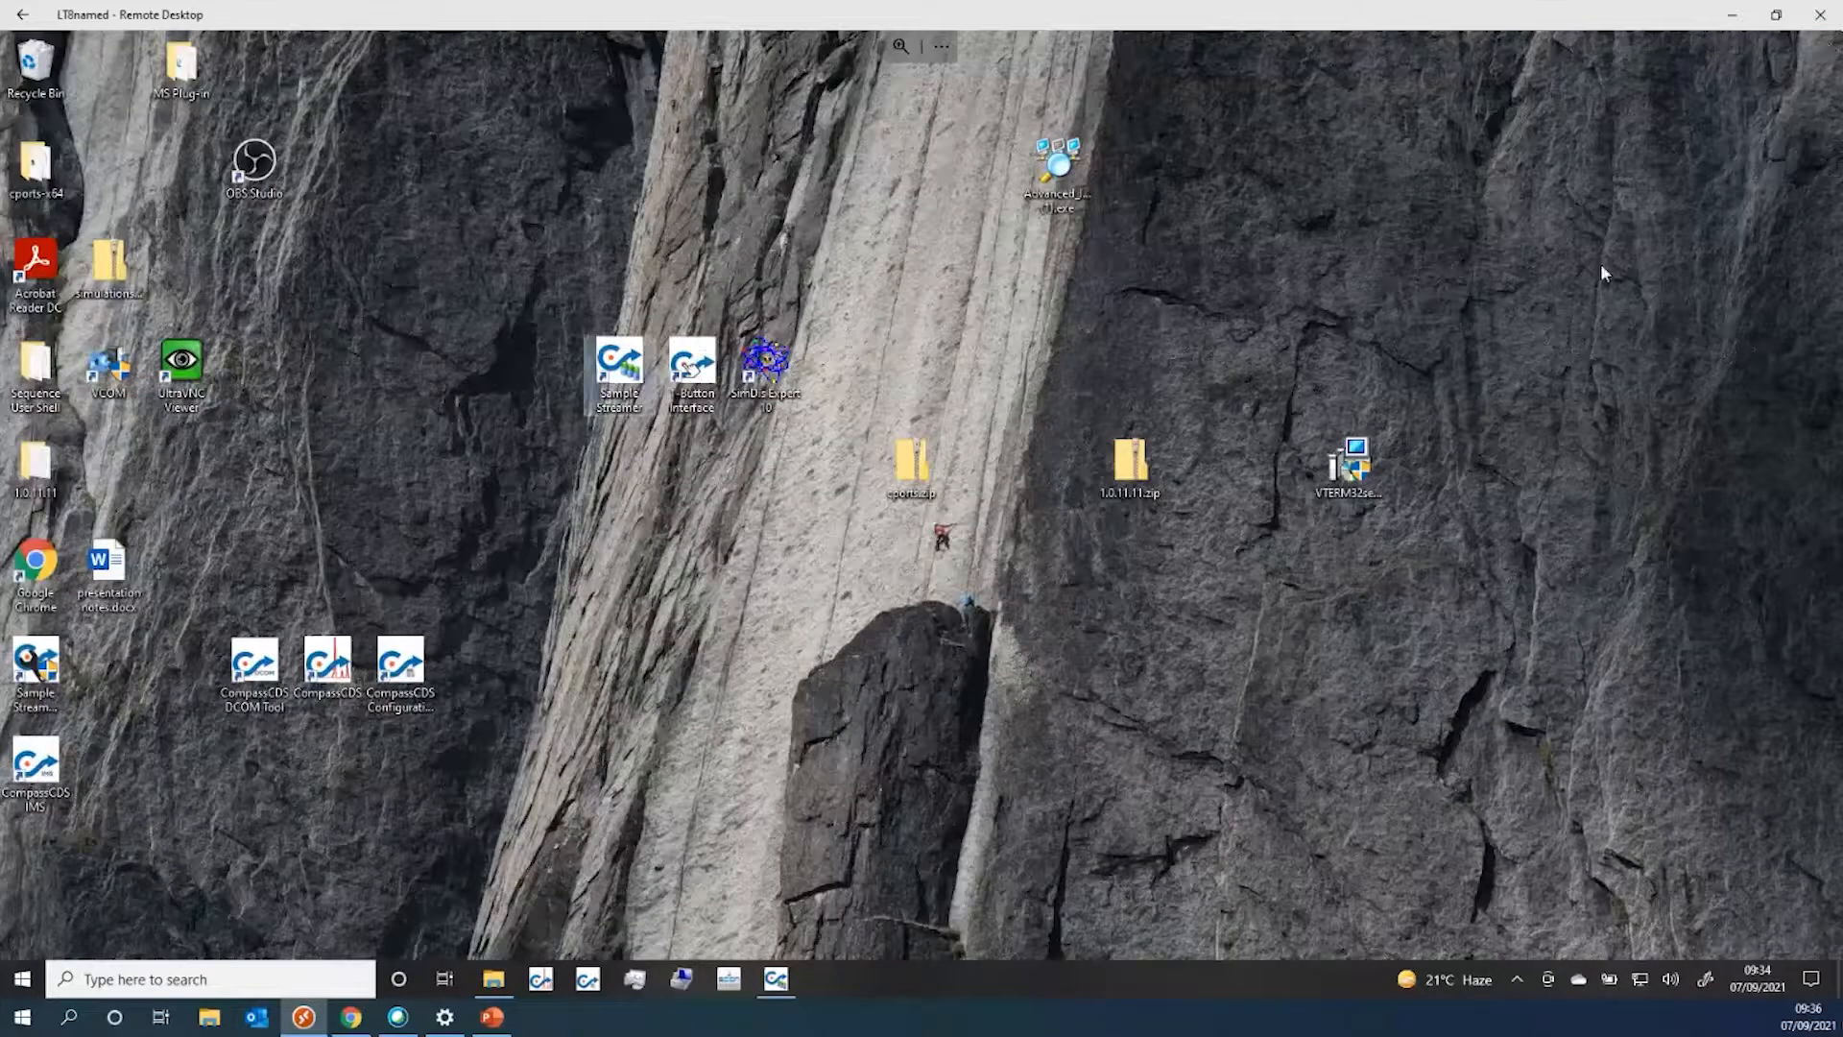
# Restore Sample Streamer and open Tools > Config Manager, moving its window up and left
pyautogui.click(791, 979)
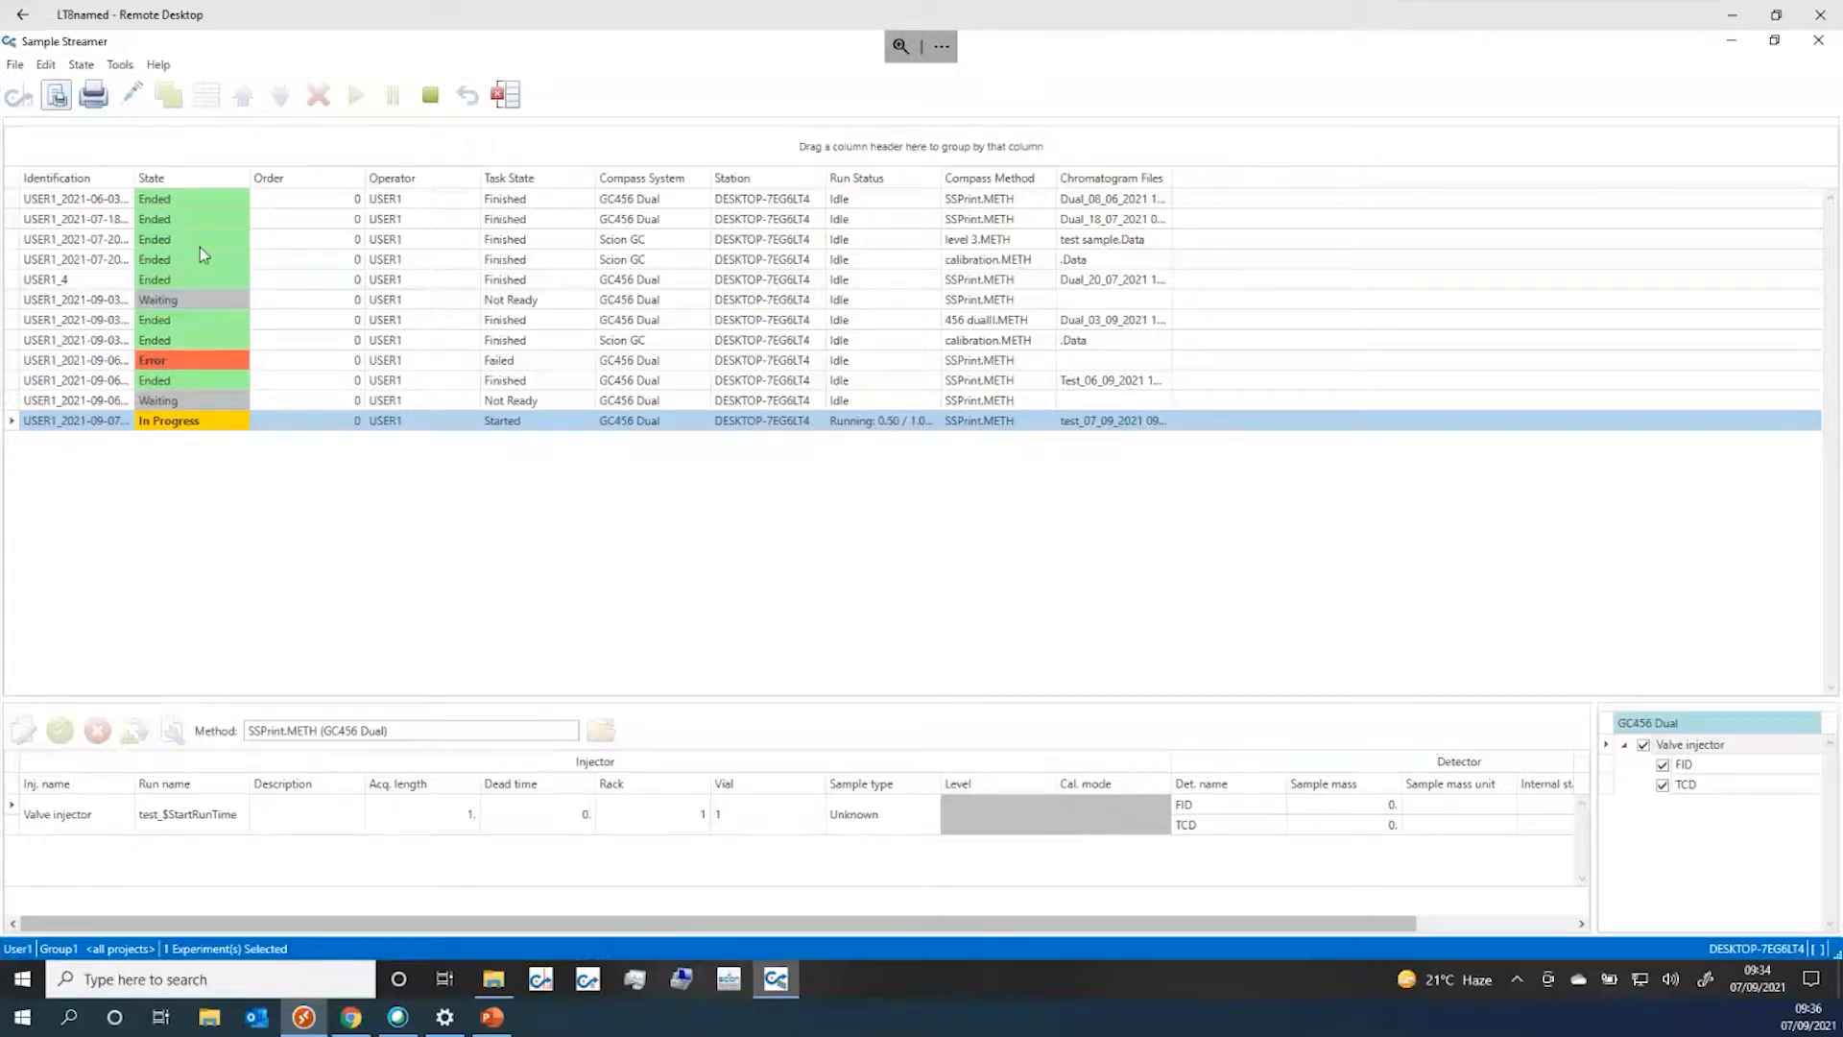
pyautogui.click(124, 71)
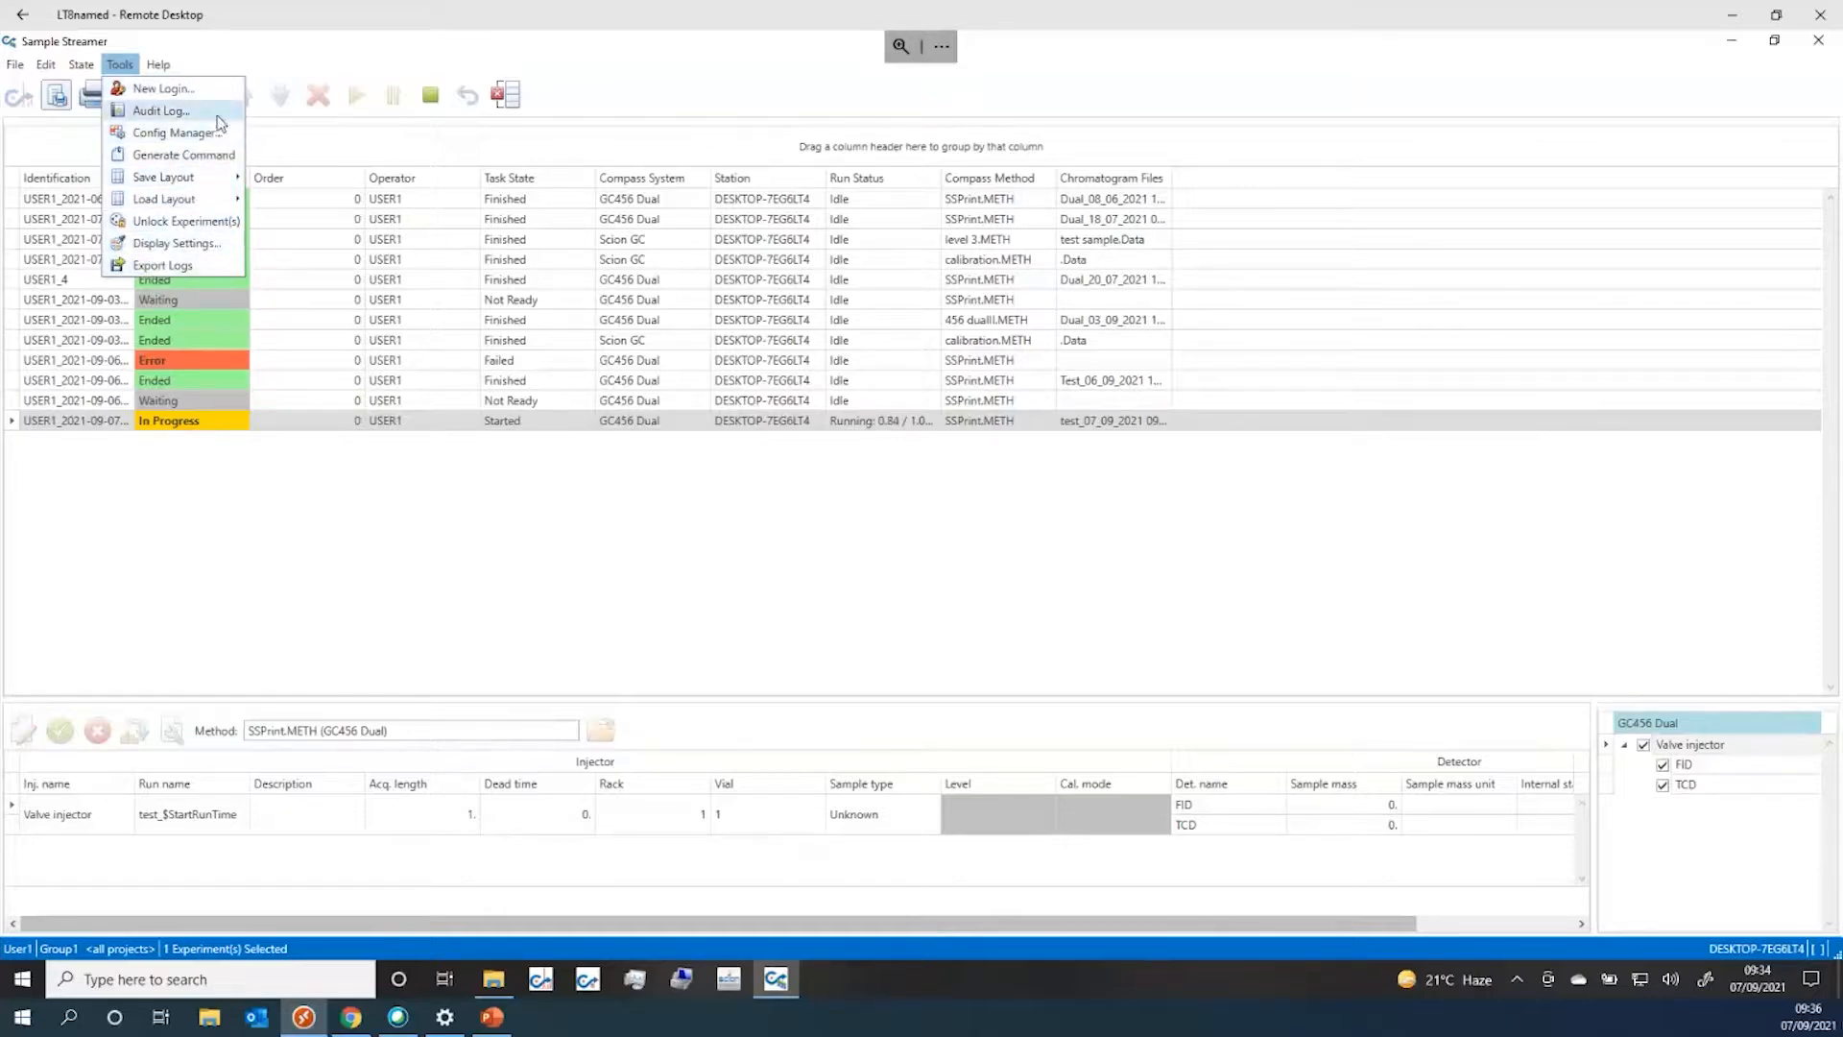
pyautogui.click(183, 139)
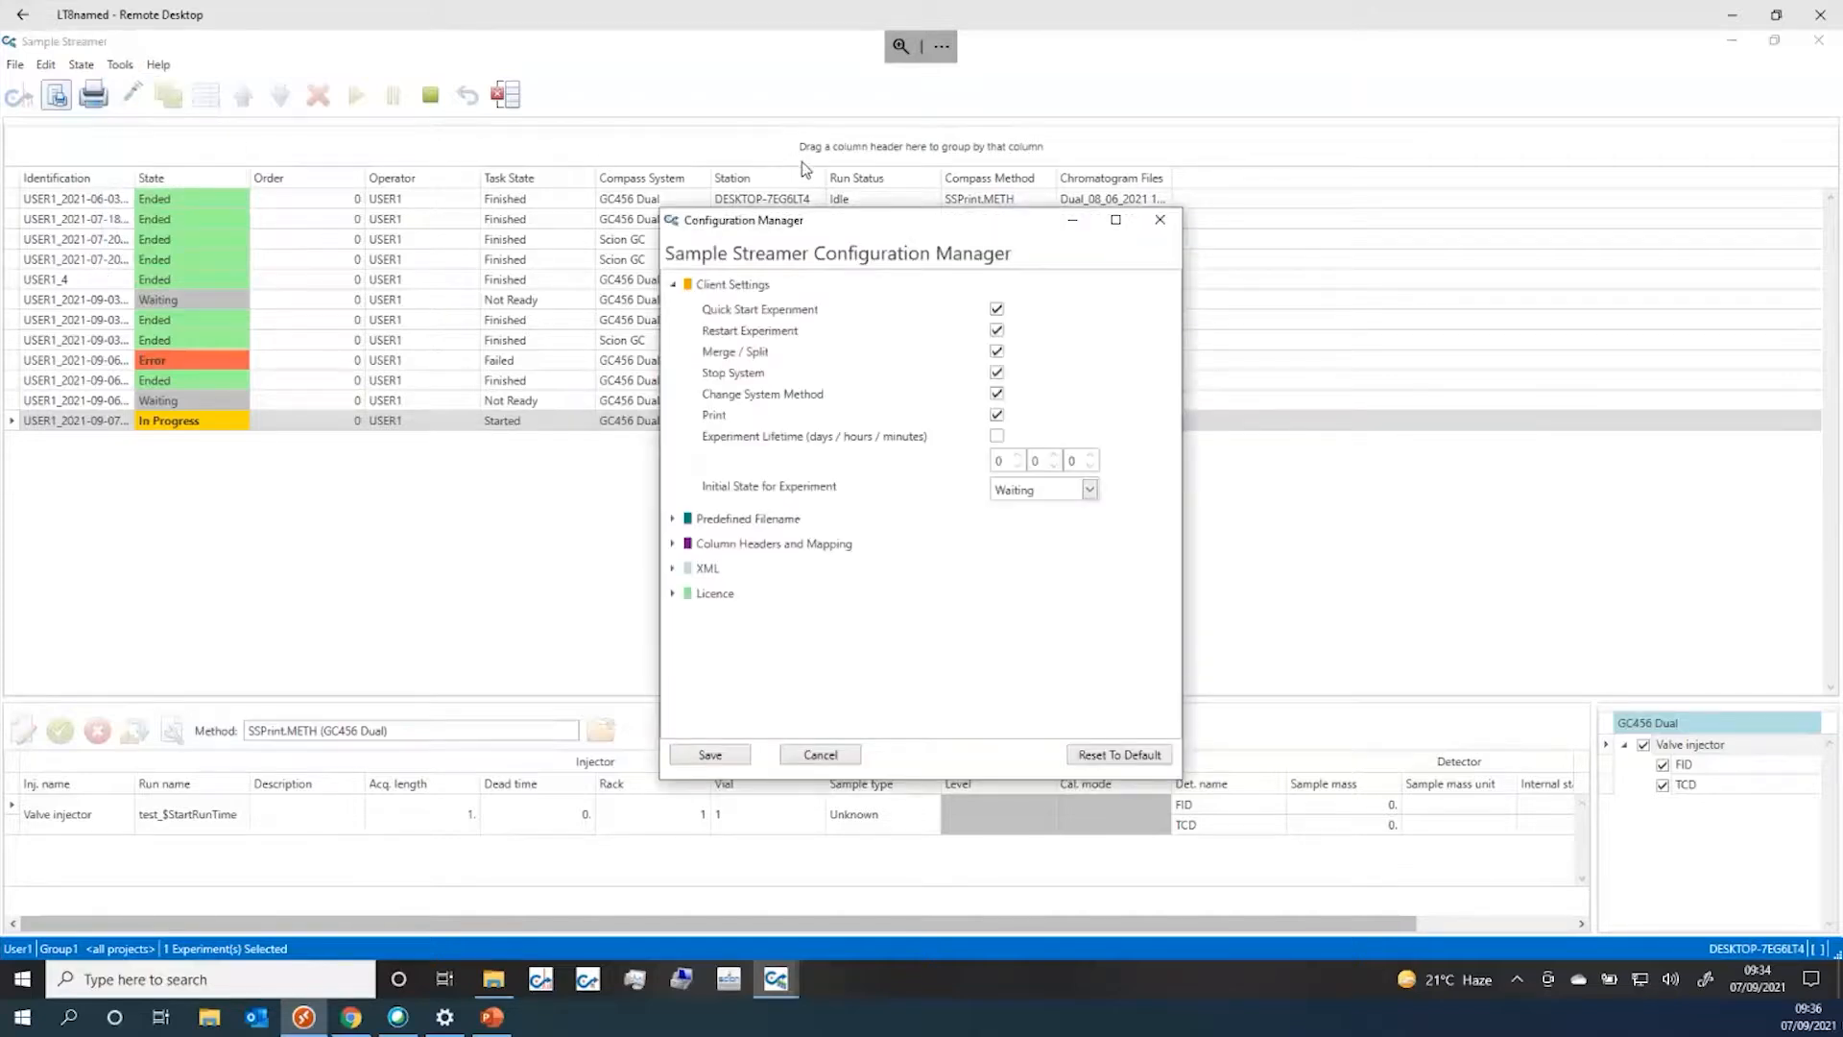
pyautogui.moveTo(897, 229); pyautogui.dragTo(843, 129)
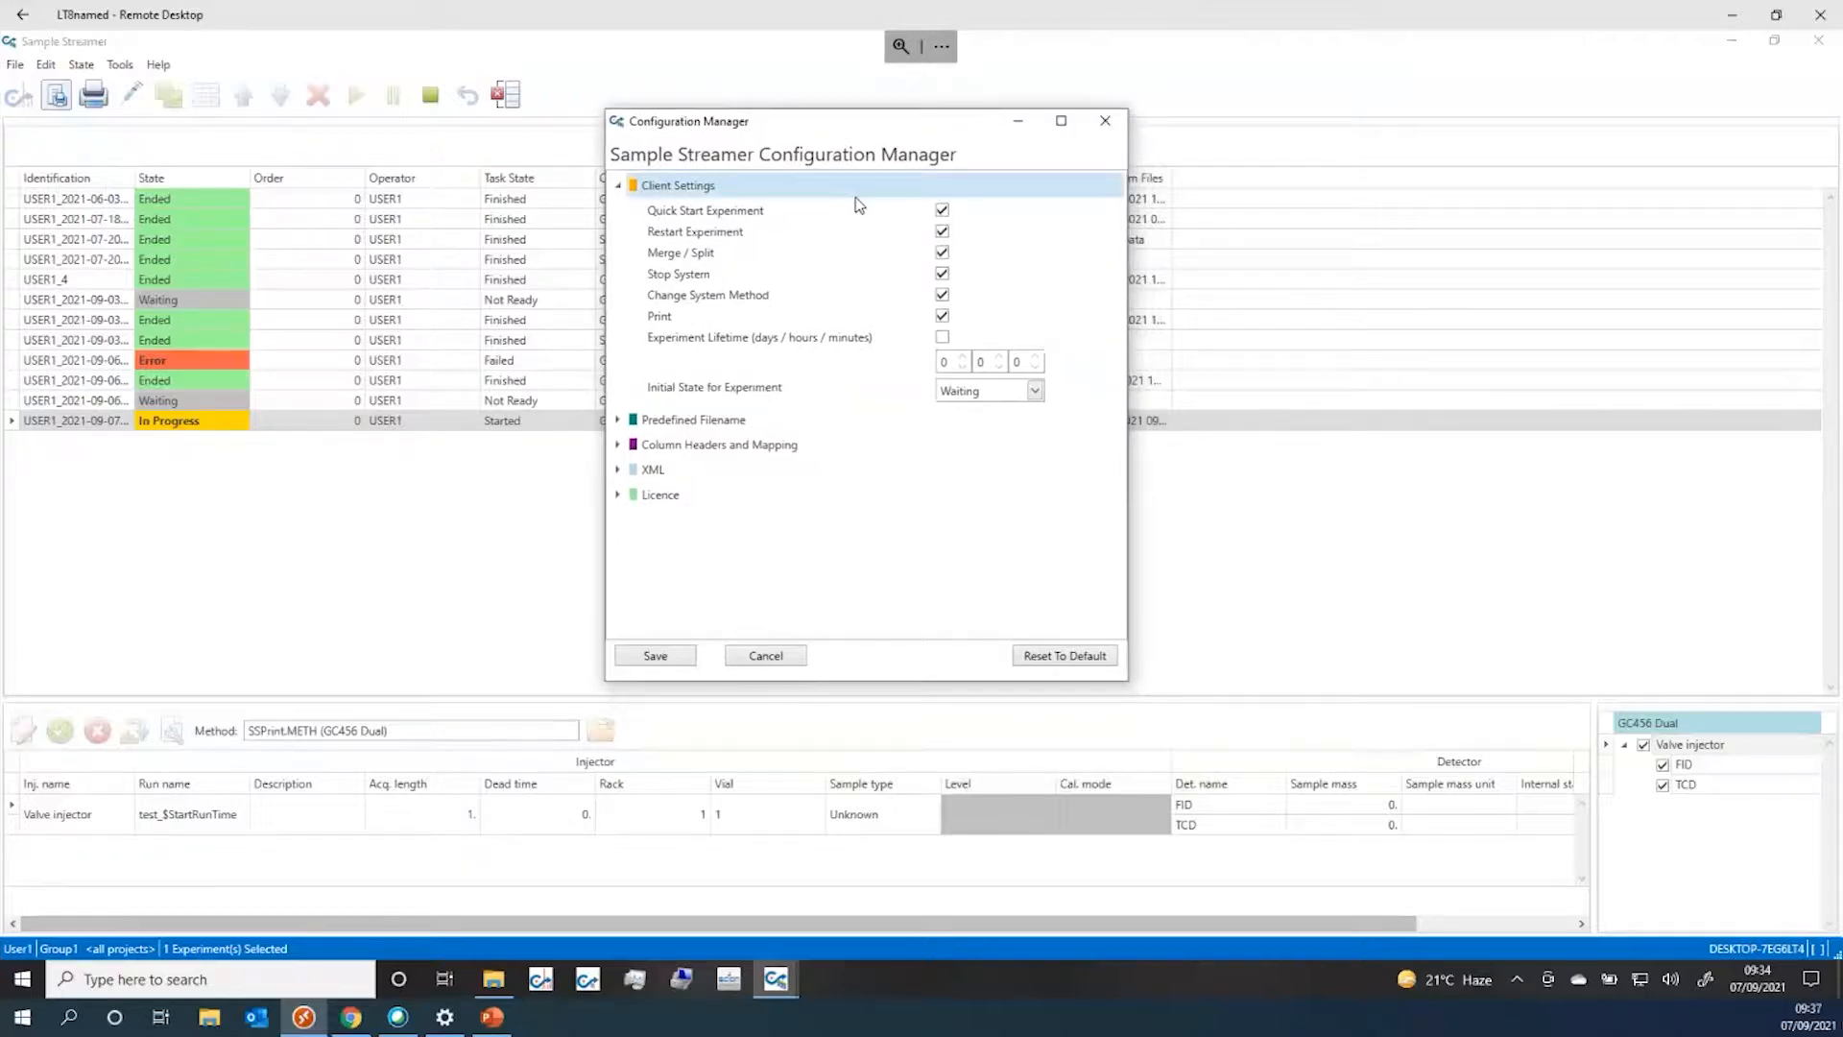
# Expand Predefined Filename, toggle DataFileNamePrefix on and back off, then collapse it
pyautogui.click(619, 420)
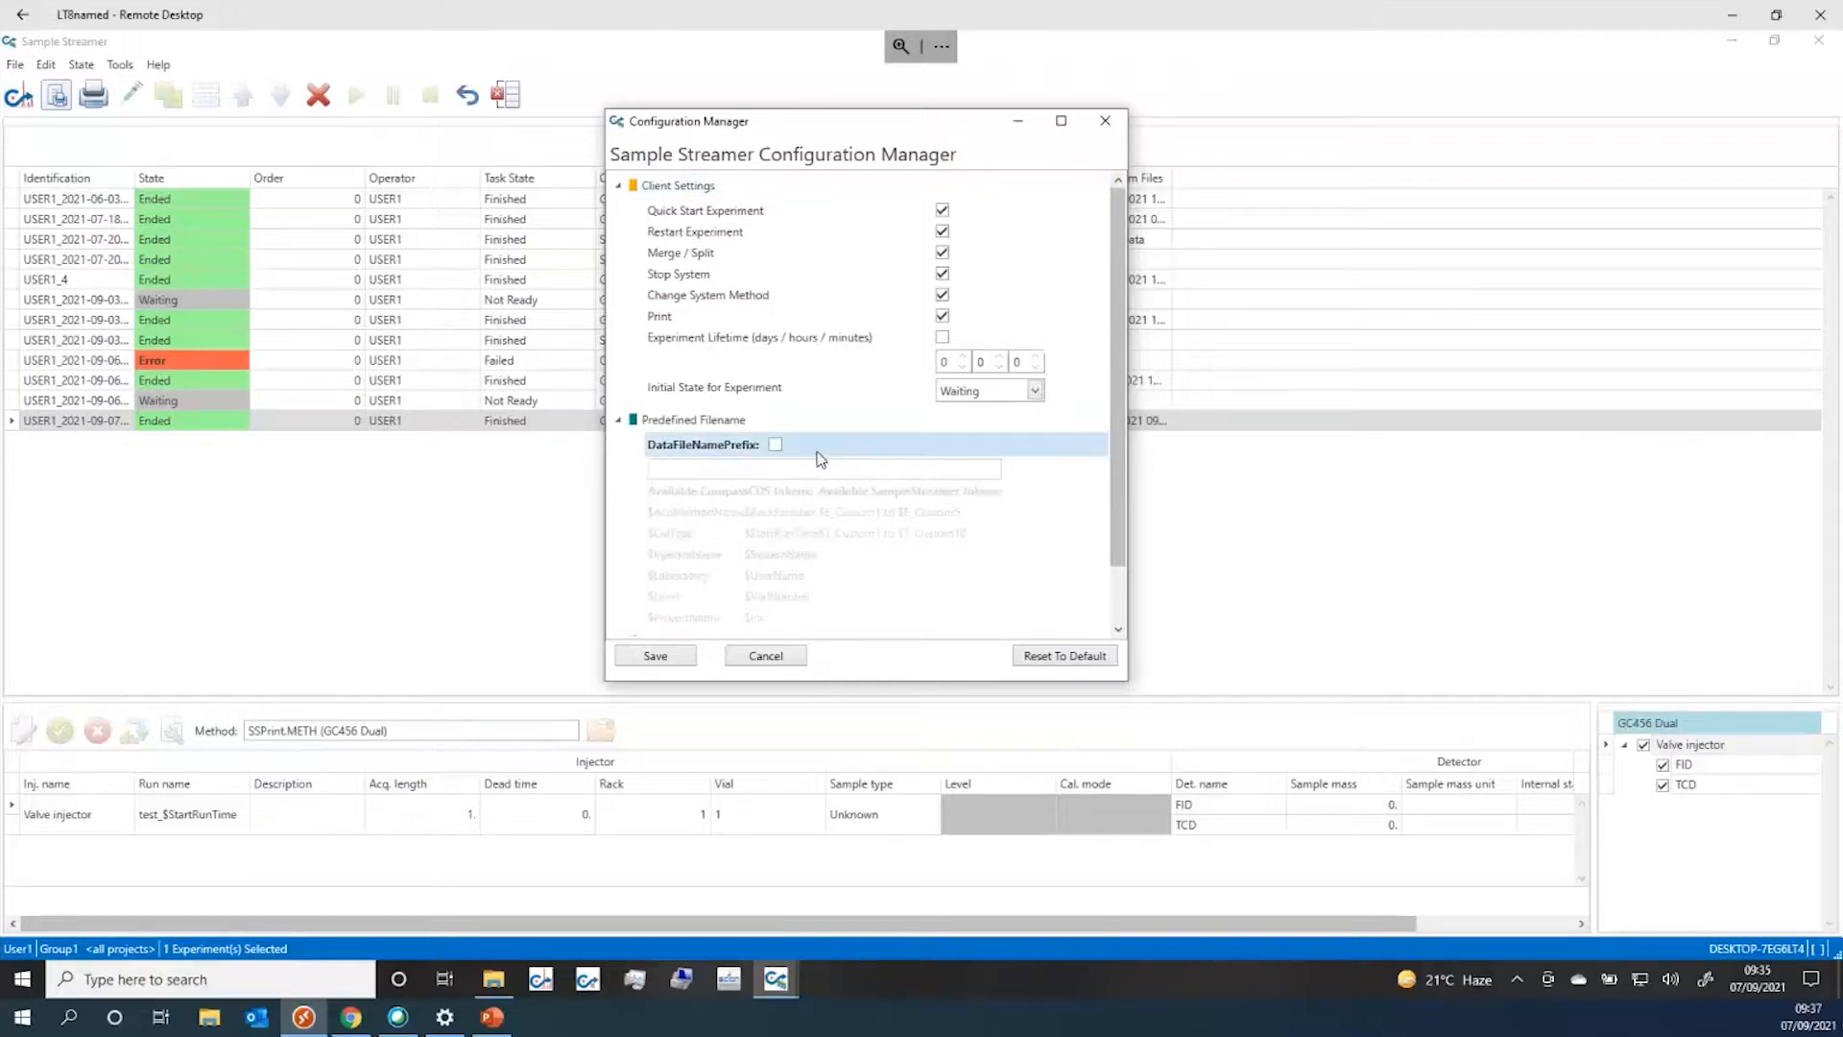
pyautogui.click(773, 445)
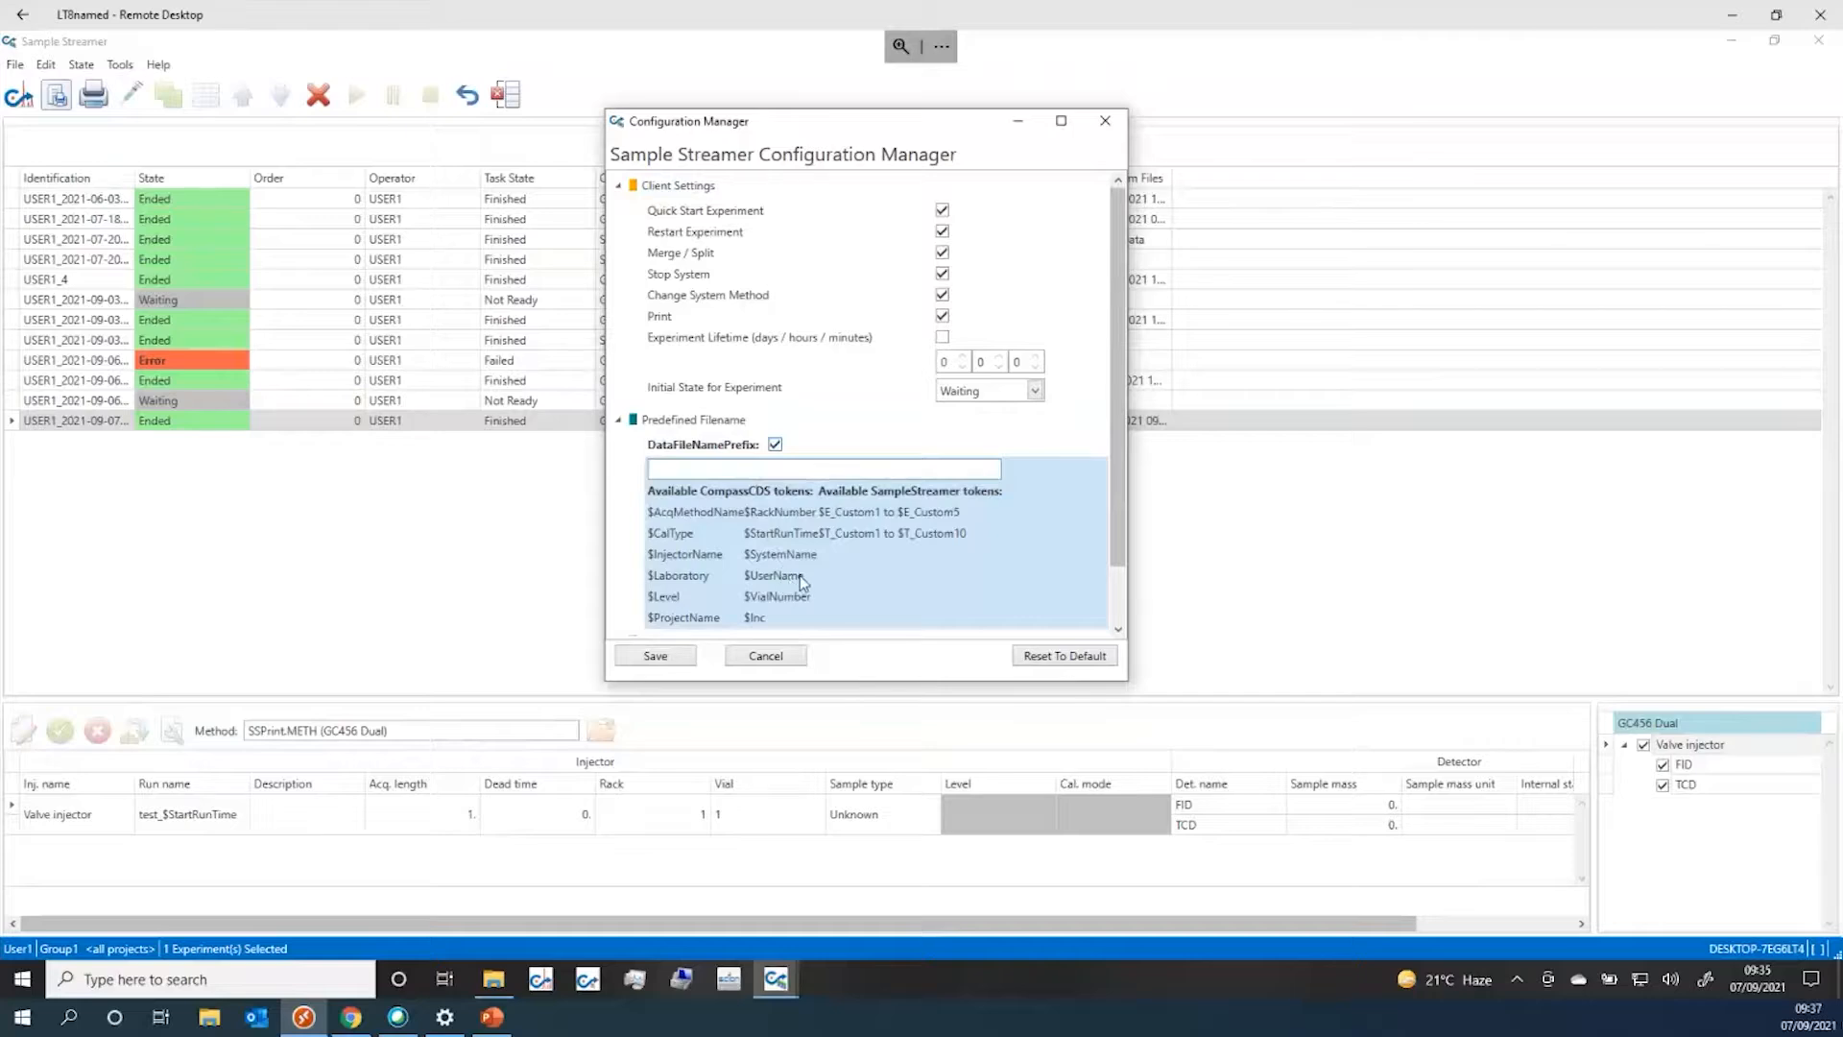
pyautogui.click(774, 444)
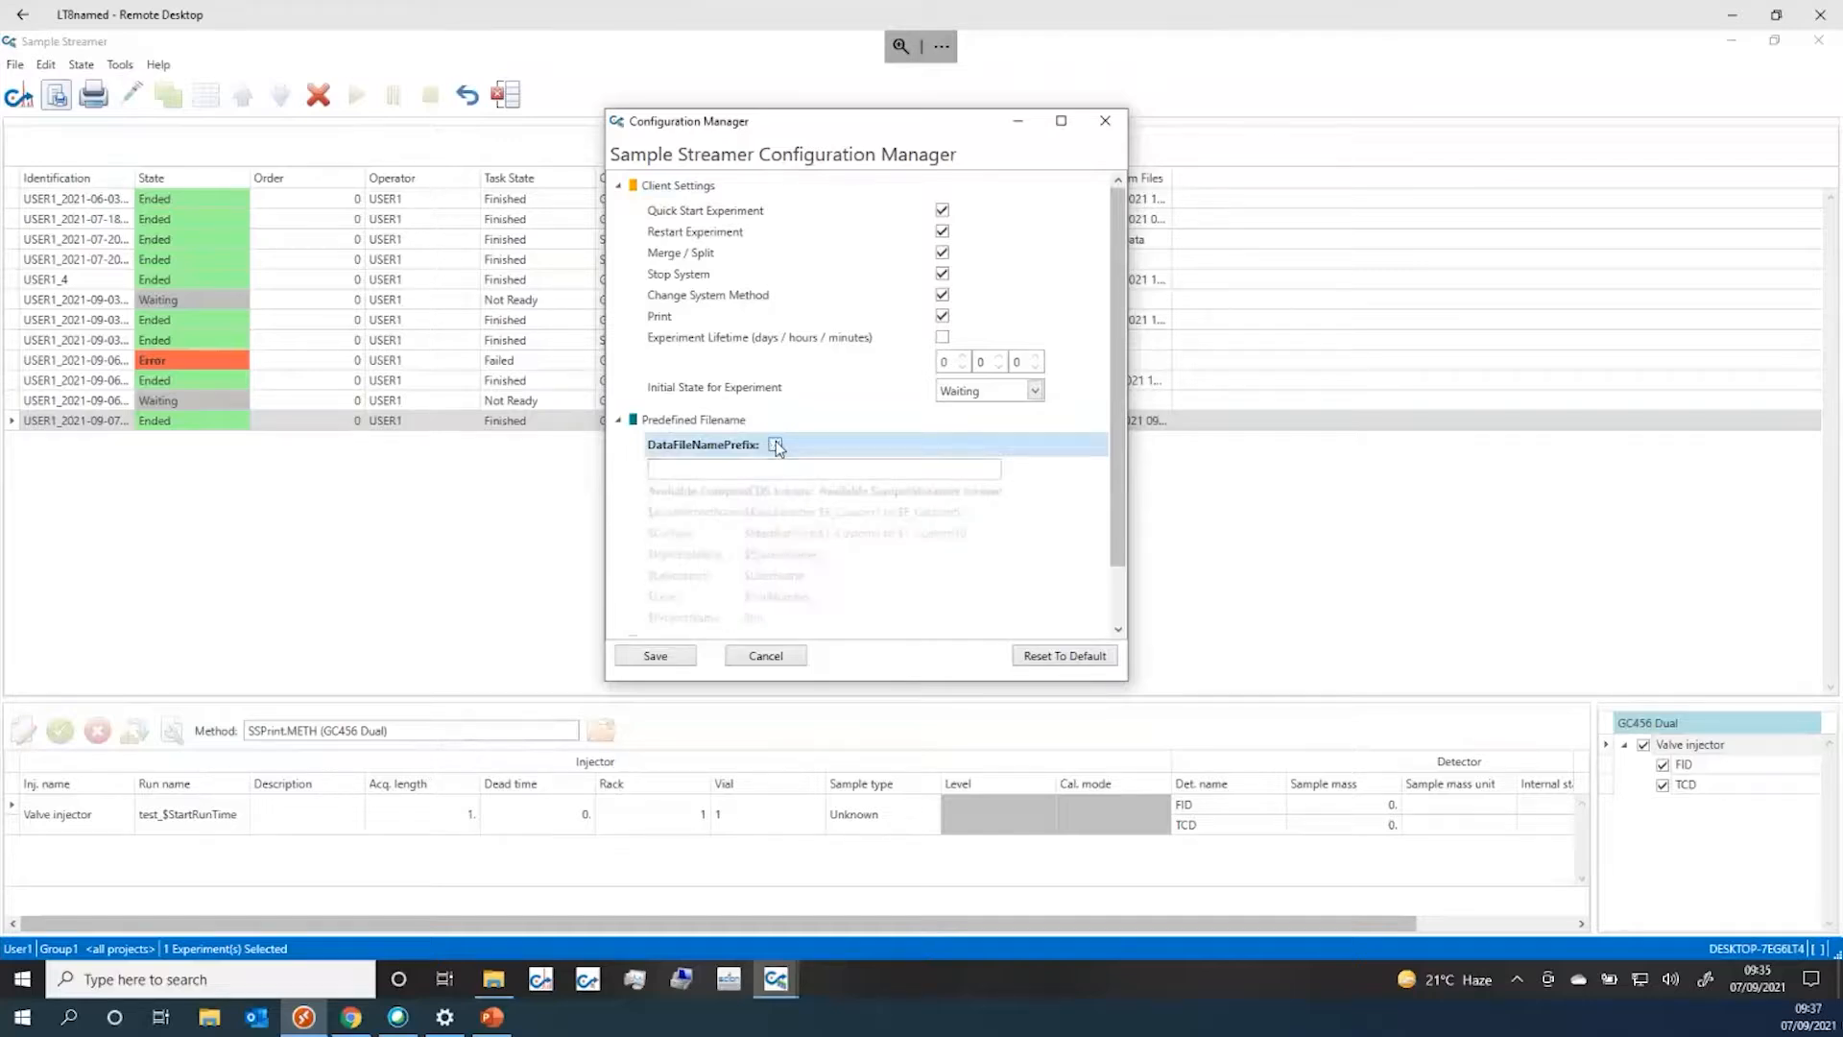
pyautogui.click(618, 420)
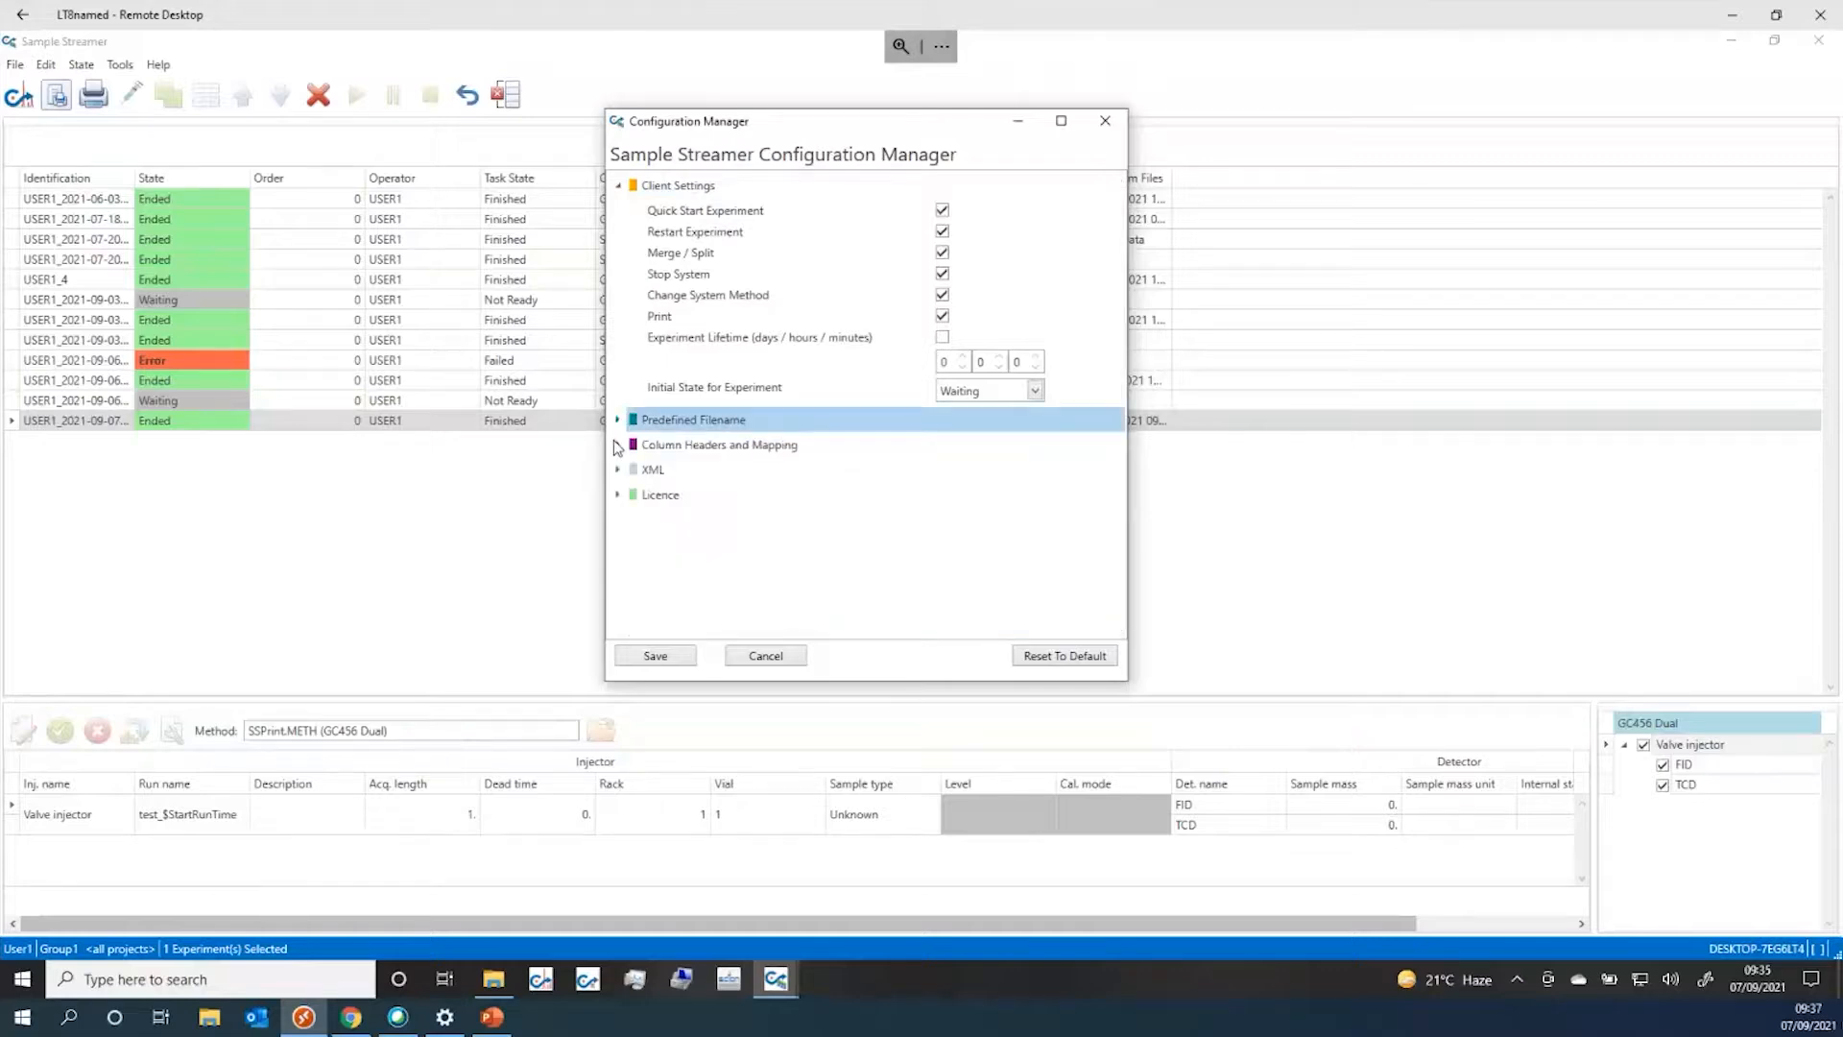
pyautogui.click(617, 445)
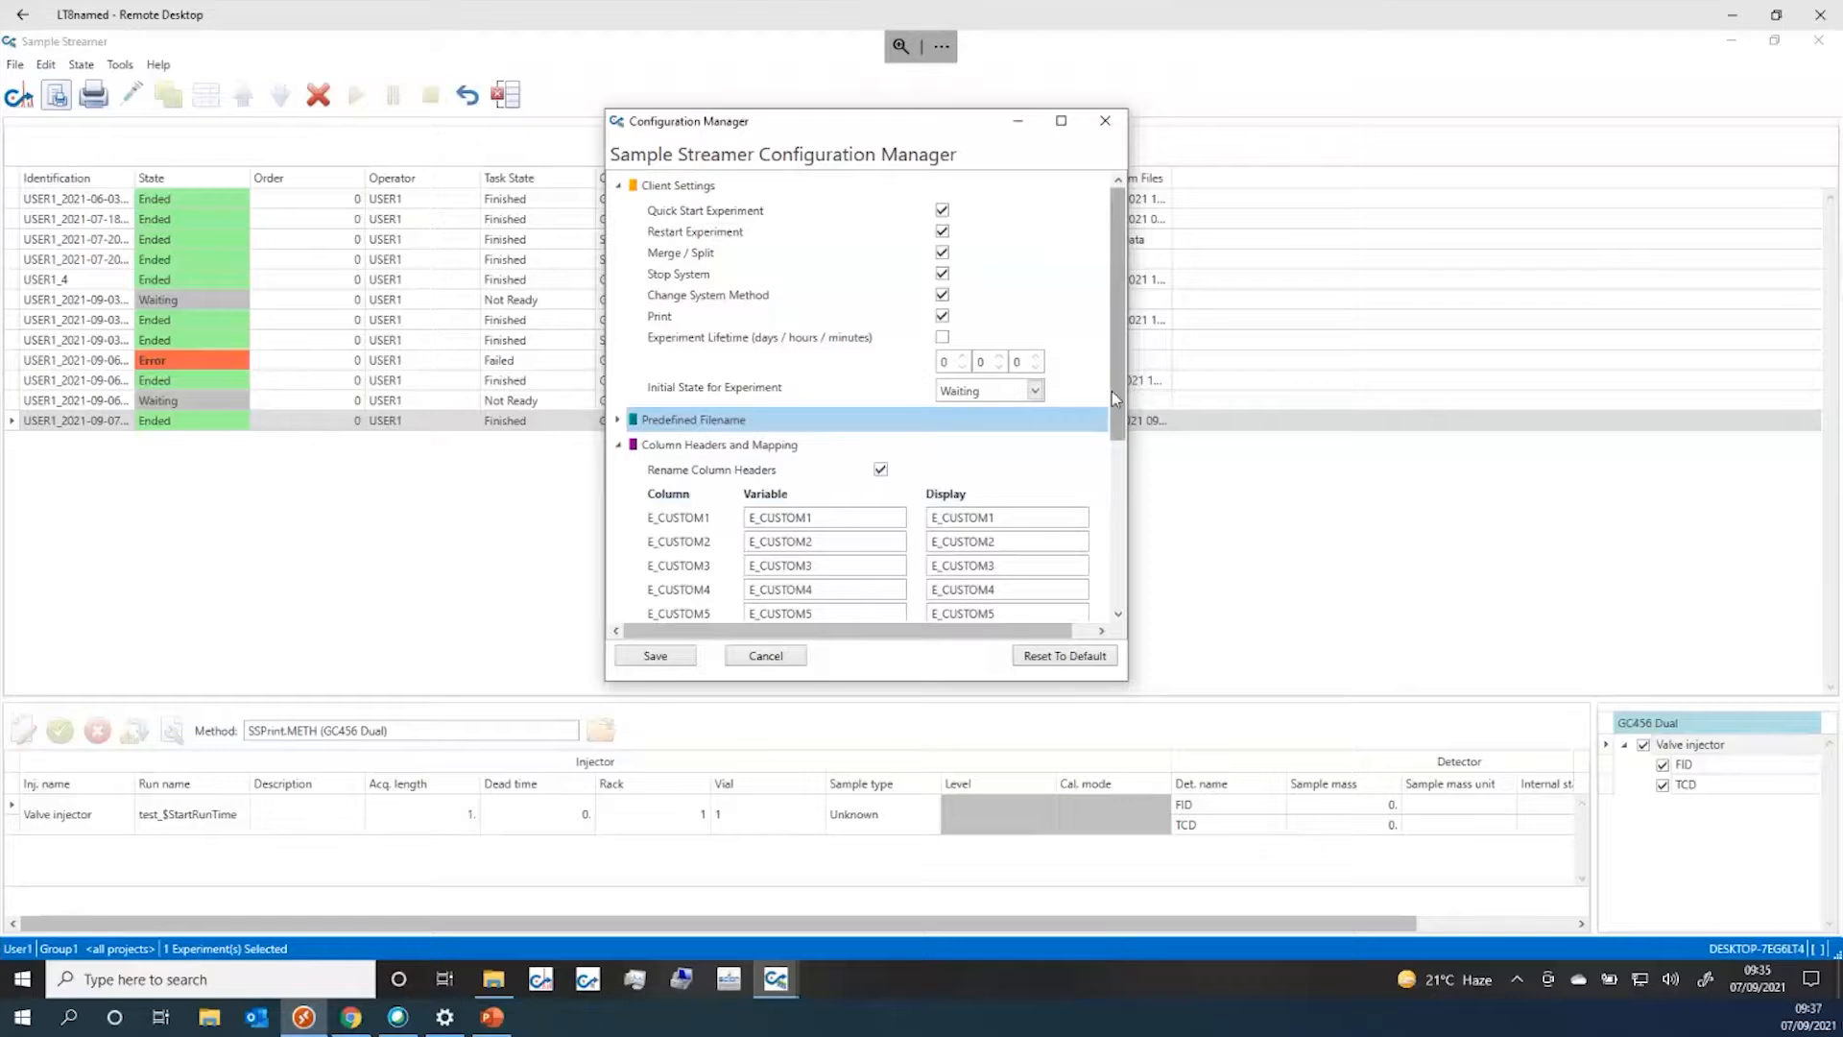
pyautogui.moveTo(1114, 384); pyautogui.dragTo(1083, 538)
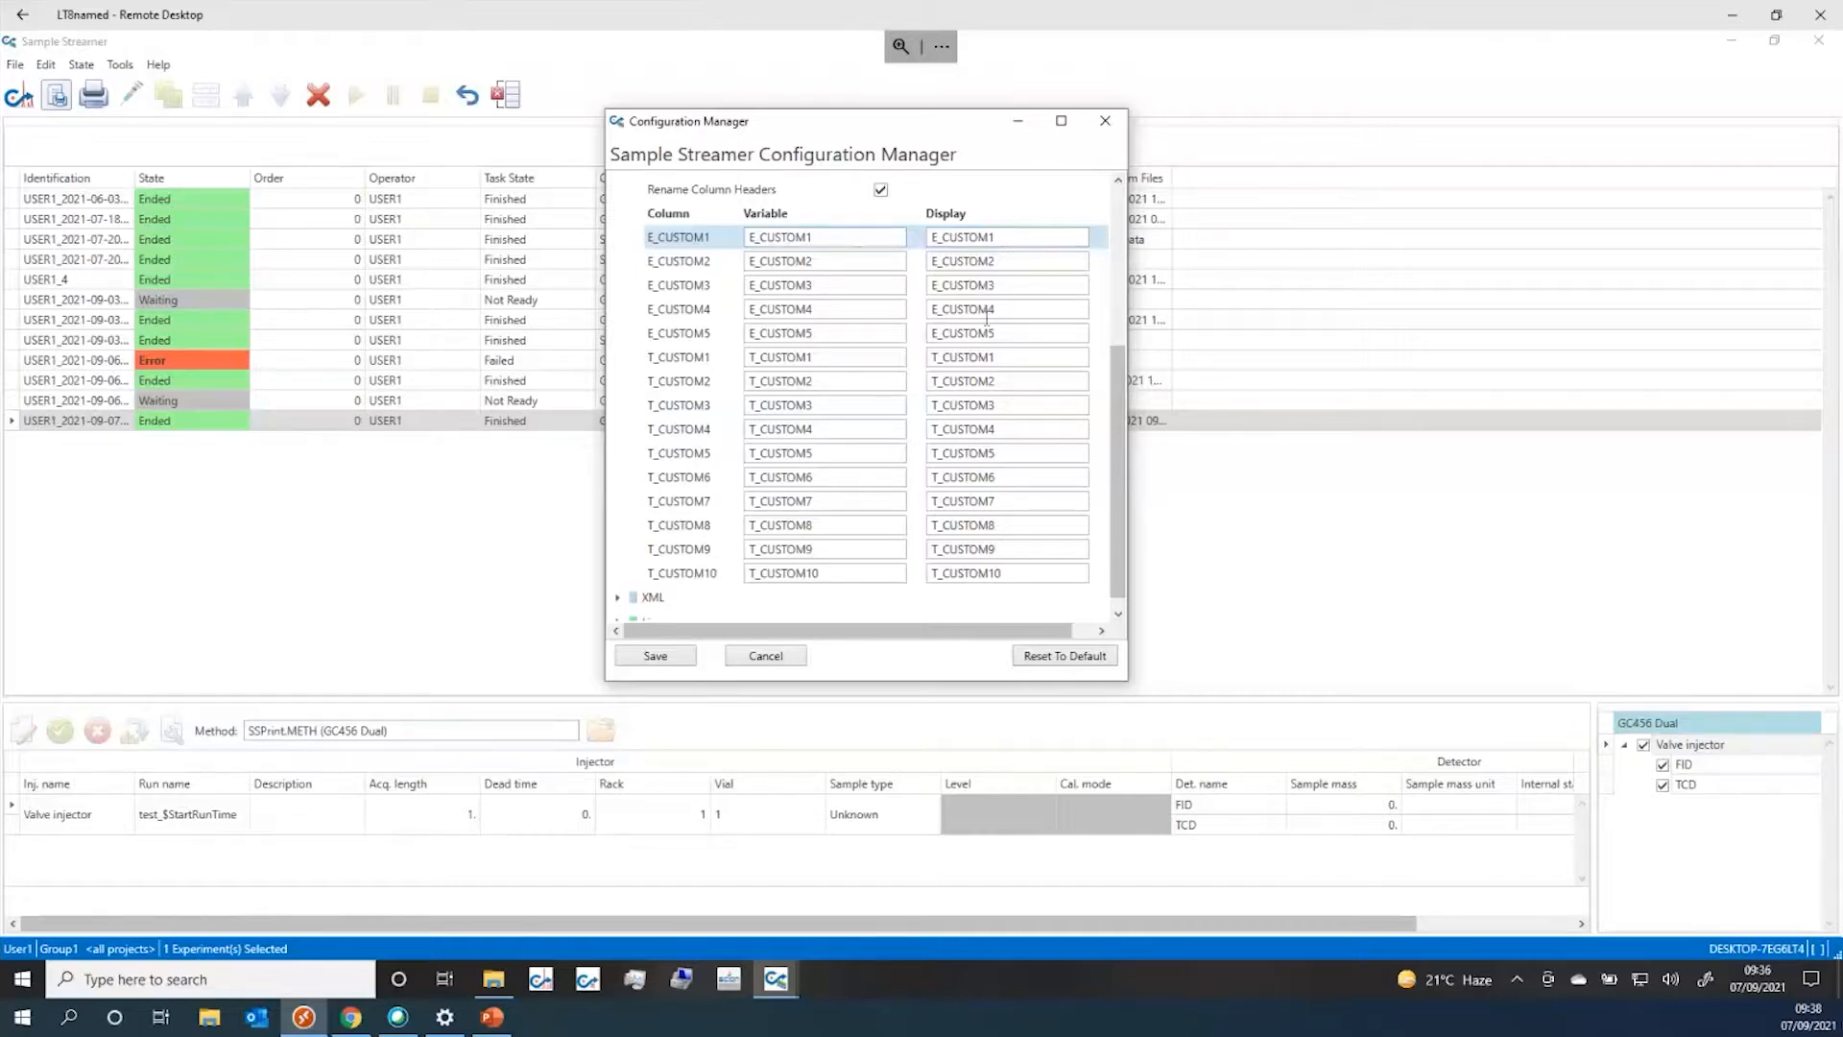
pyautogui.scroll(3, 858, 328)
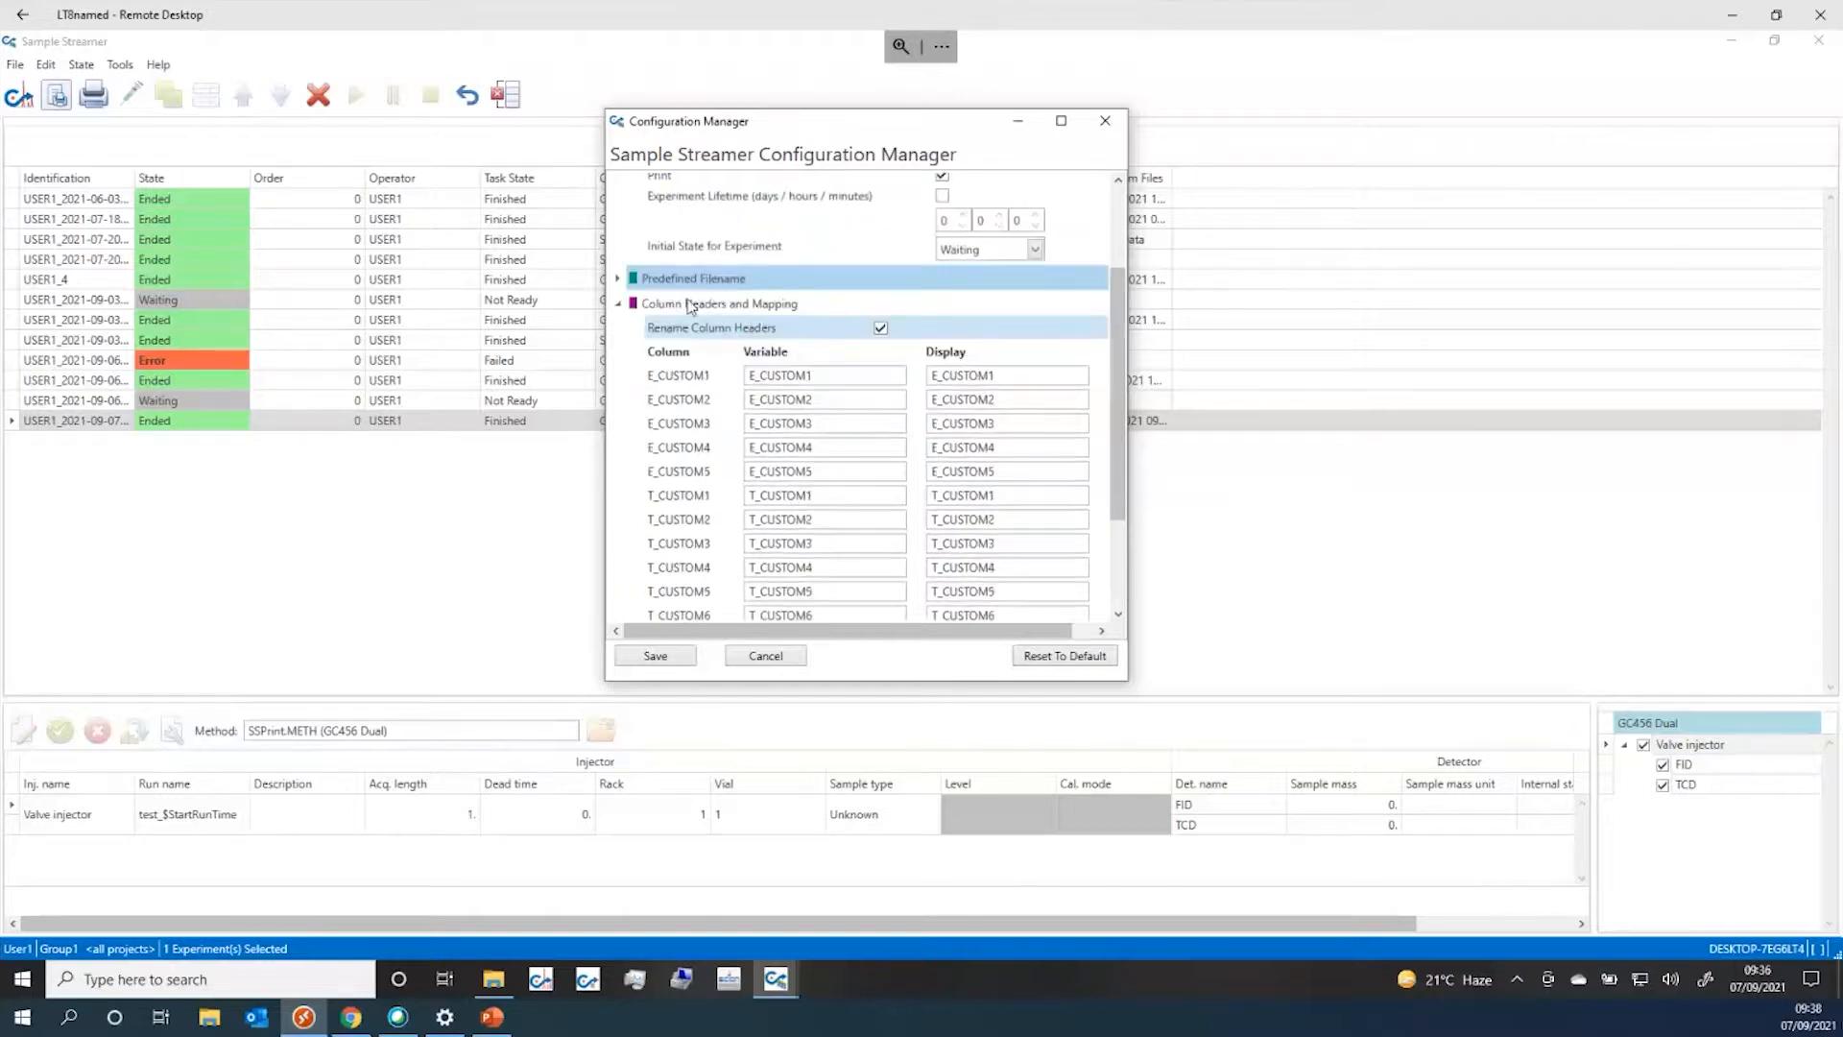
pyautogui.click(618, 305)
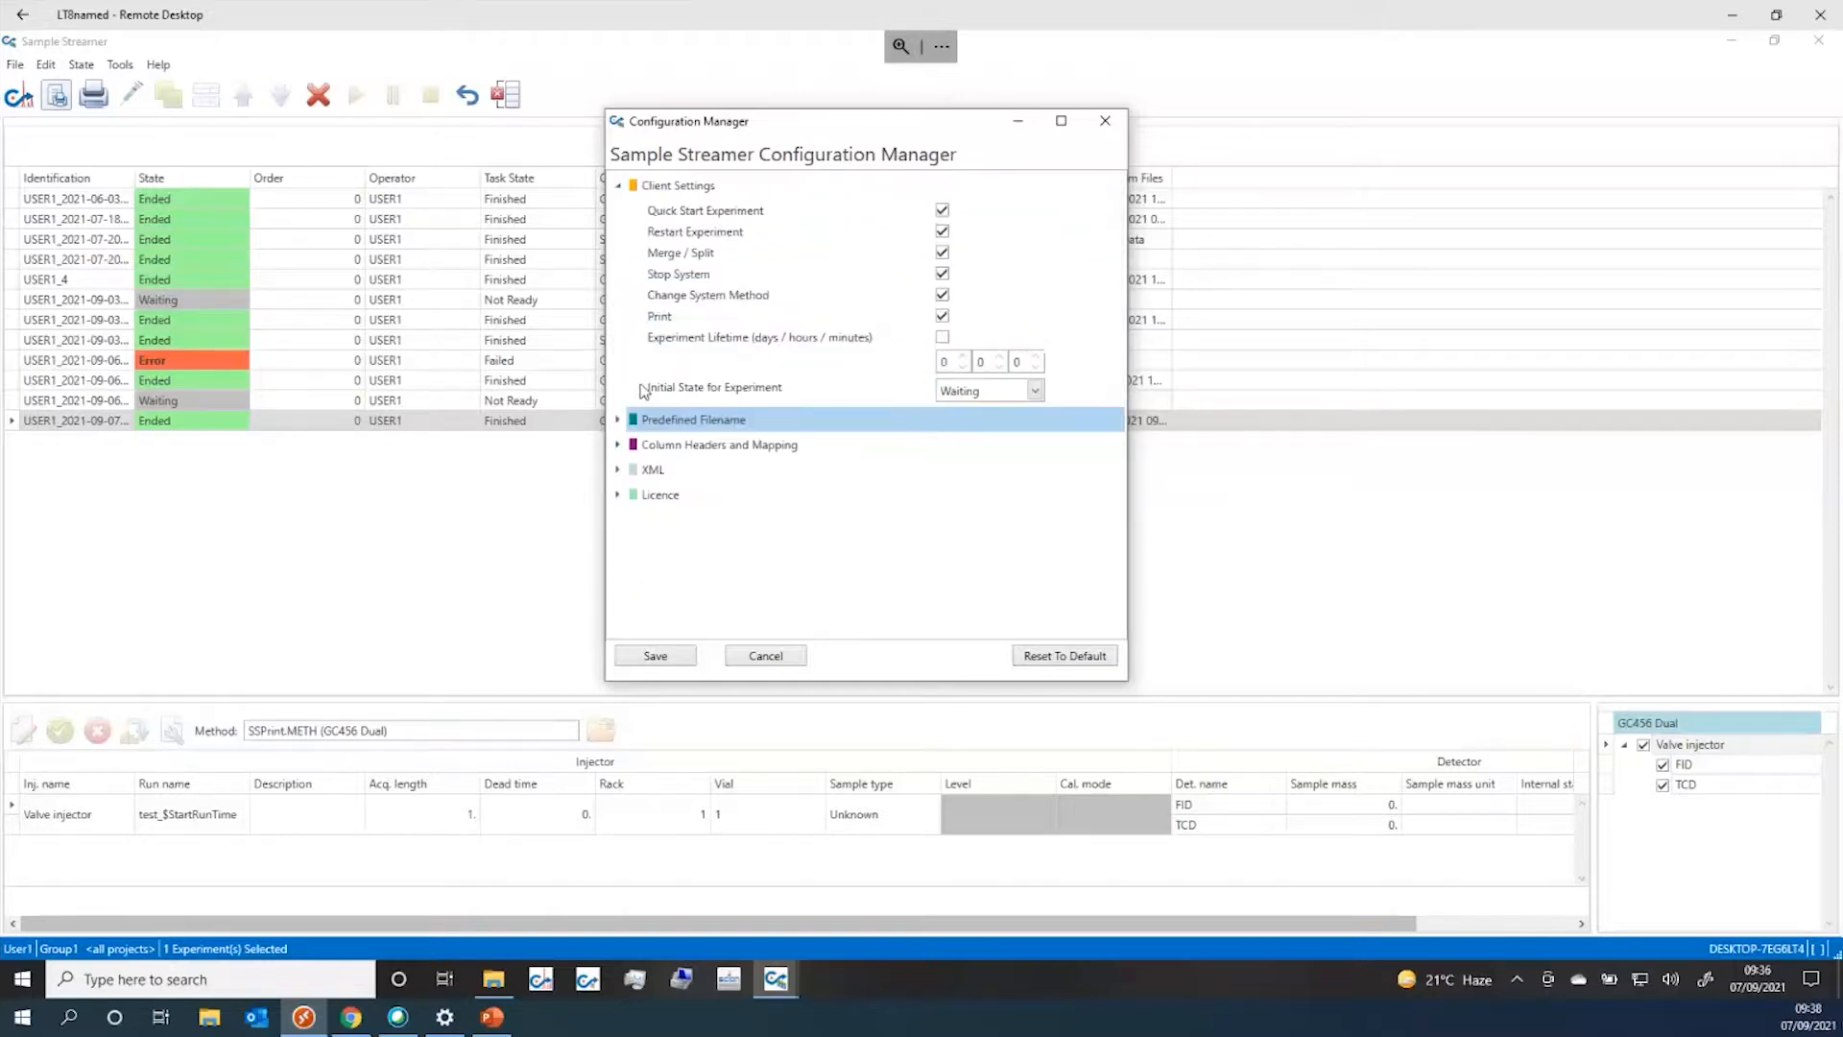
# Expand the XML settings, compare the import folder with the XML SS folder, then collapse XML
pyautogui.click(619, 470)
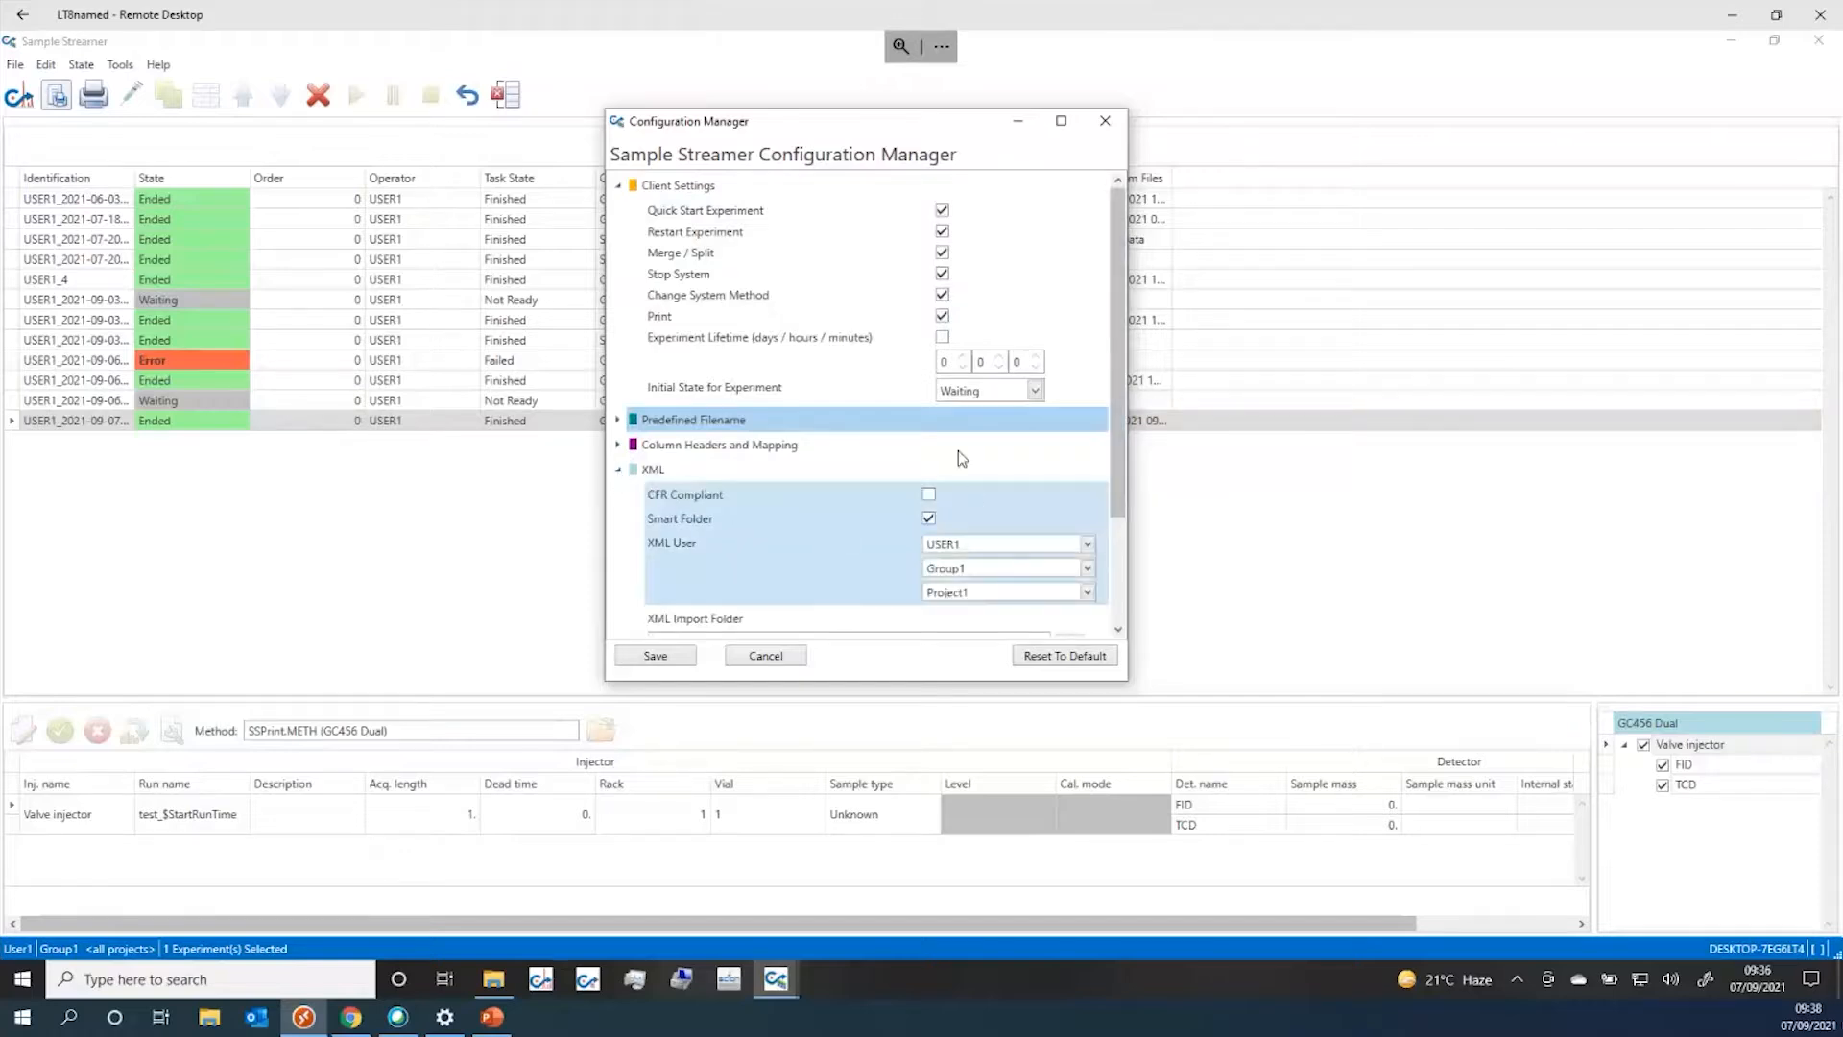
pyautogui.scroll(-2, 958, 451)
pyautogui.scroll(-1, 958, 452)
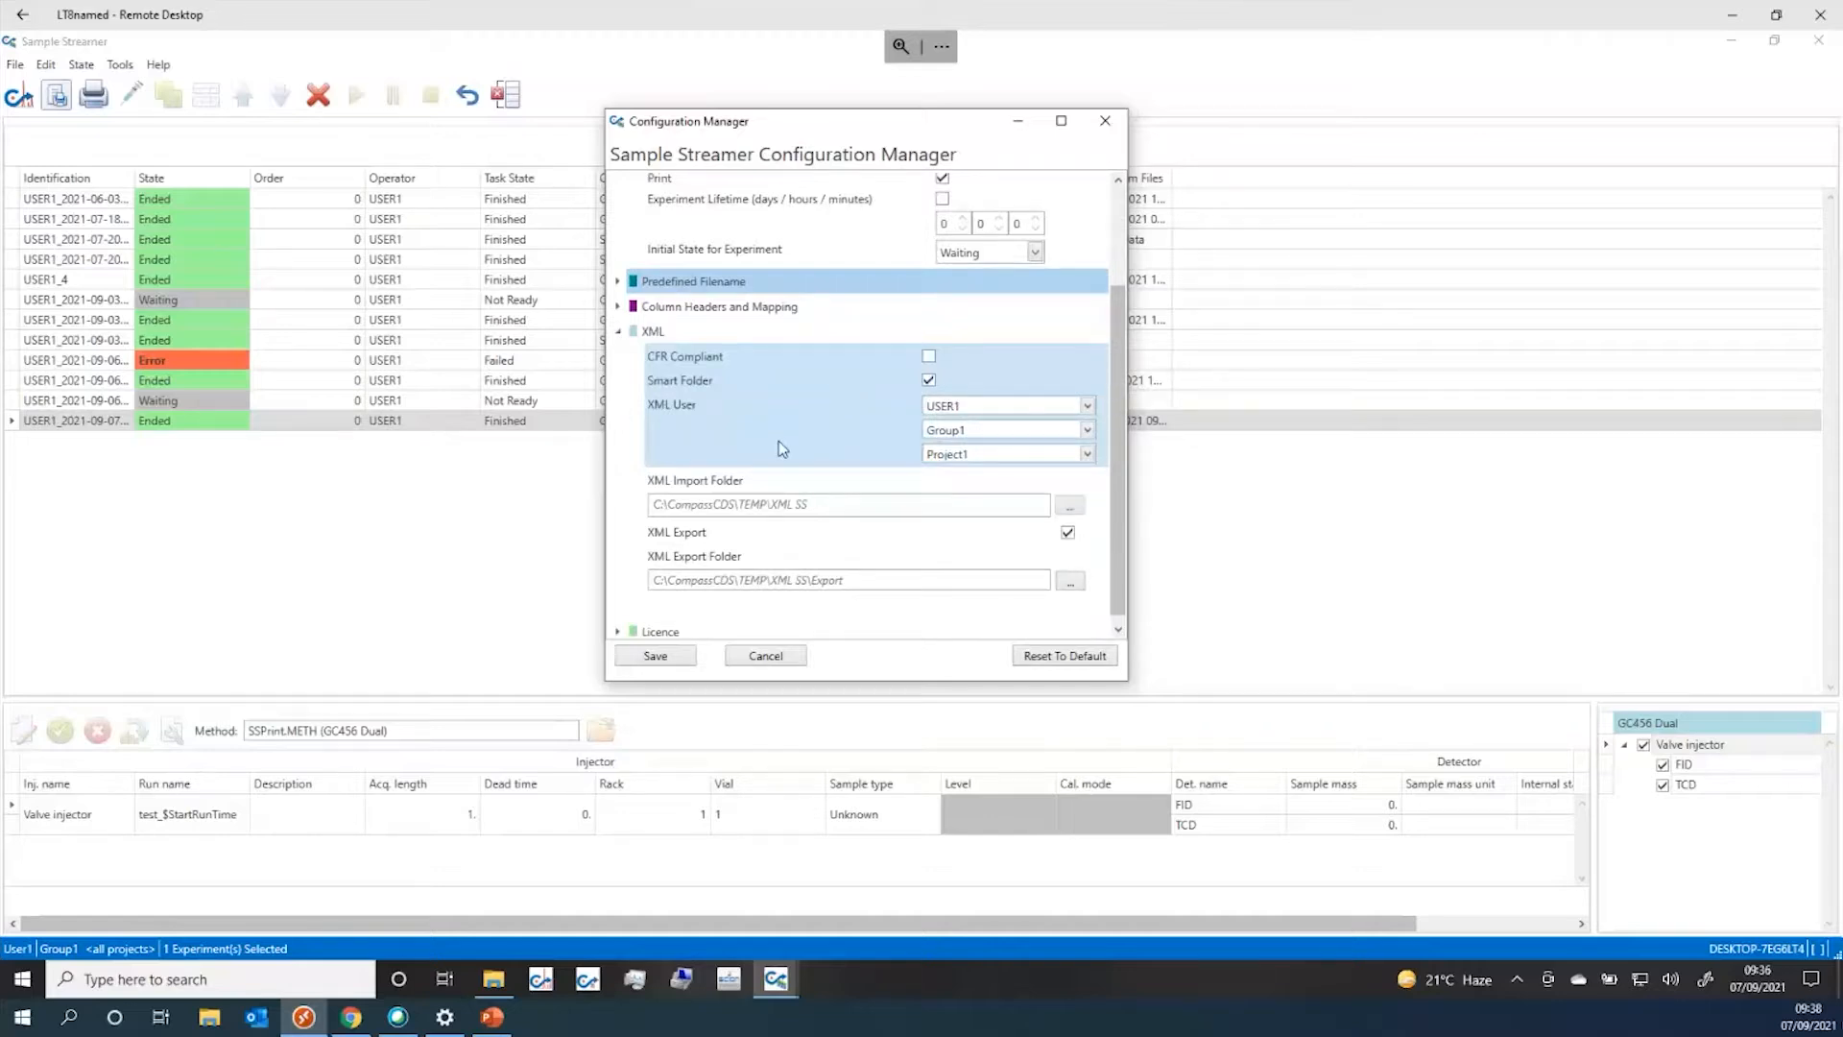
pyautogui.moveTo(937, 358)
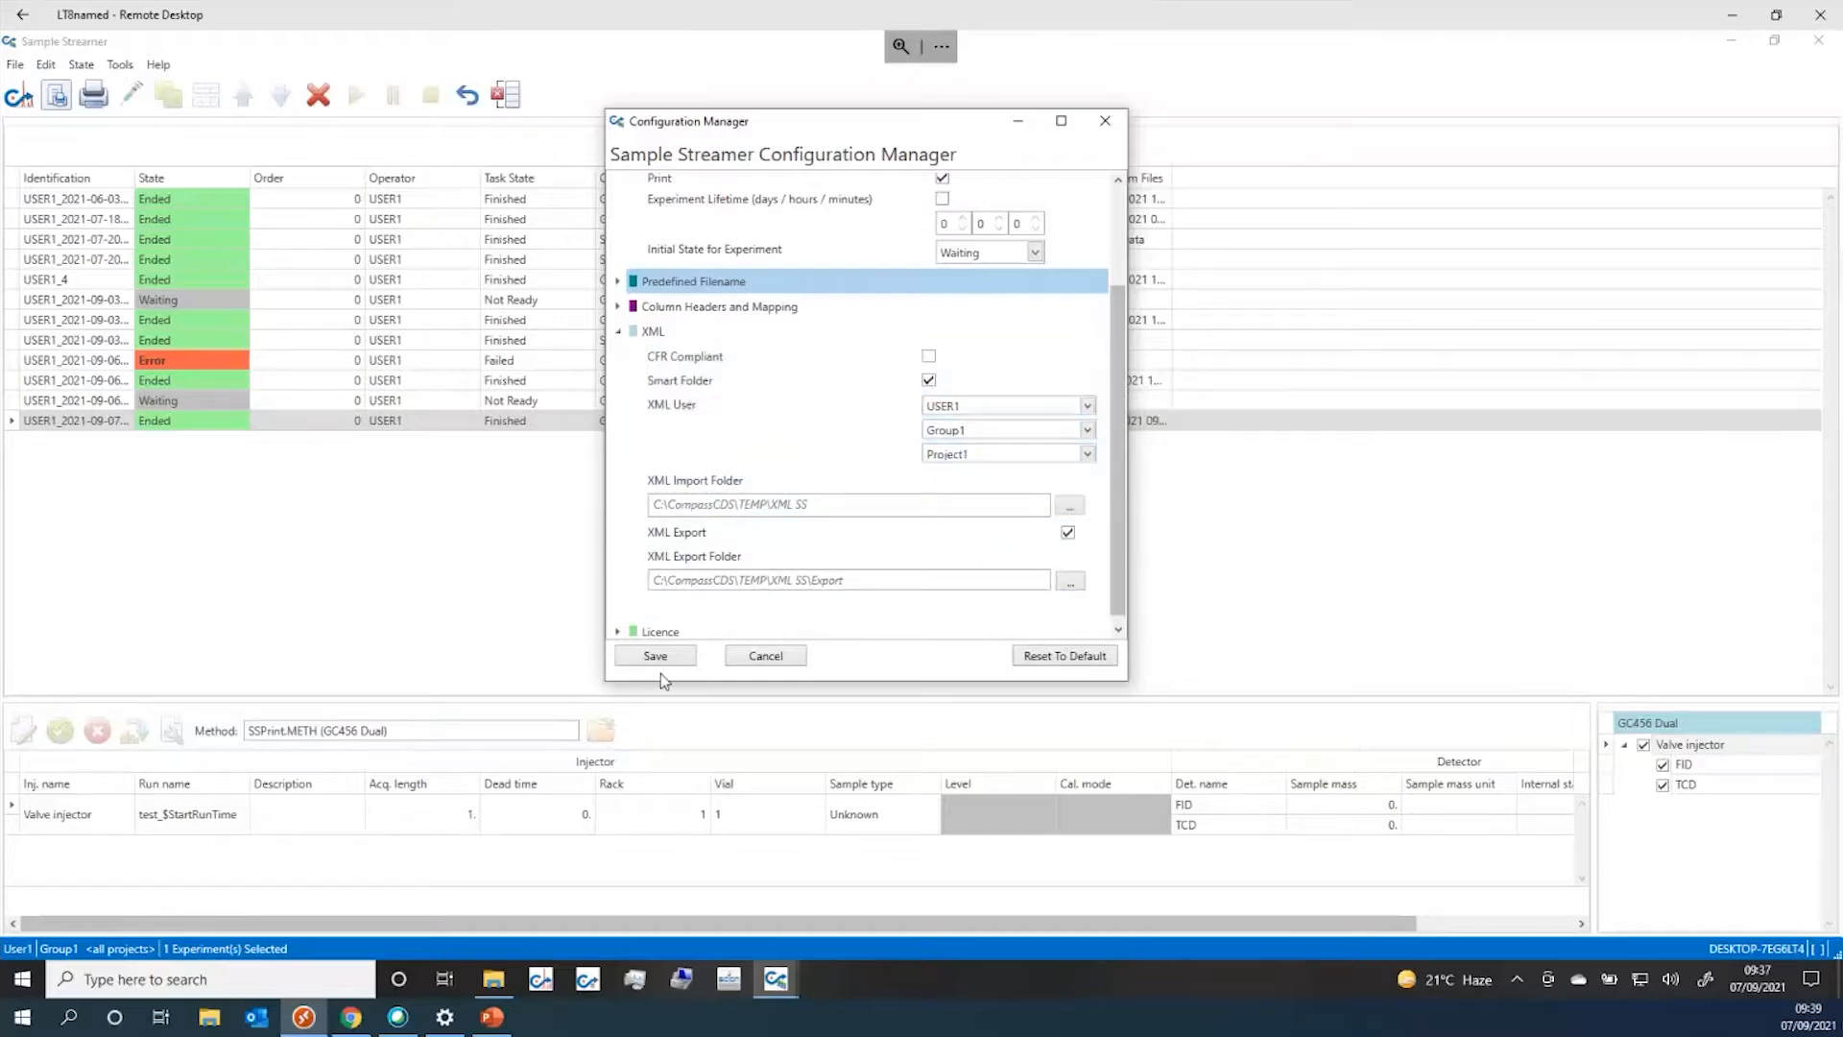
pyautogui.click(497, 980)
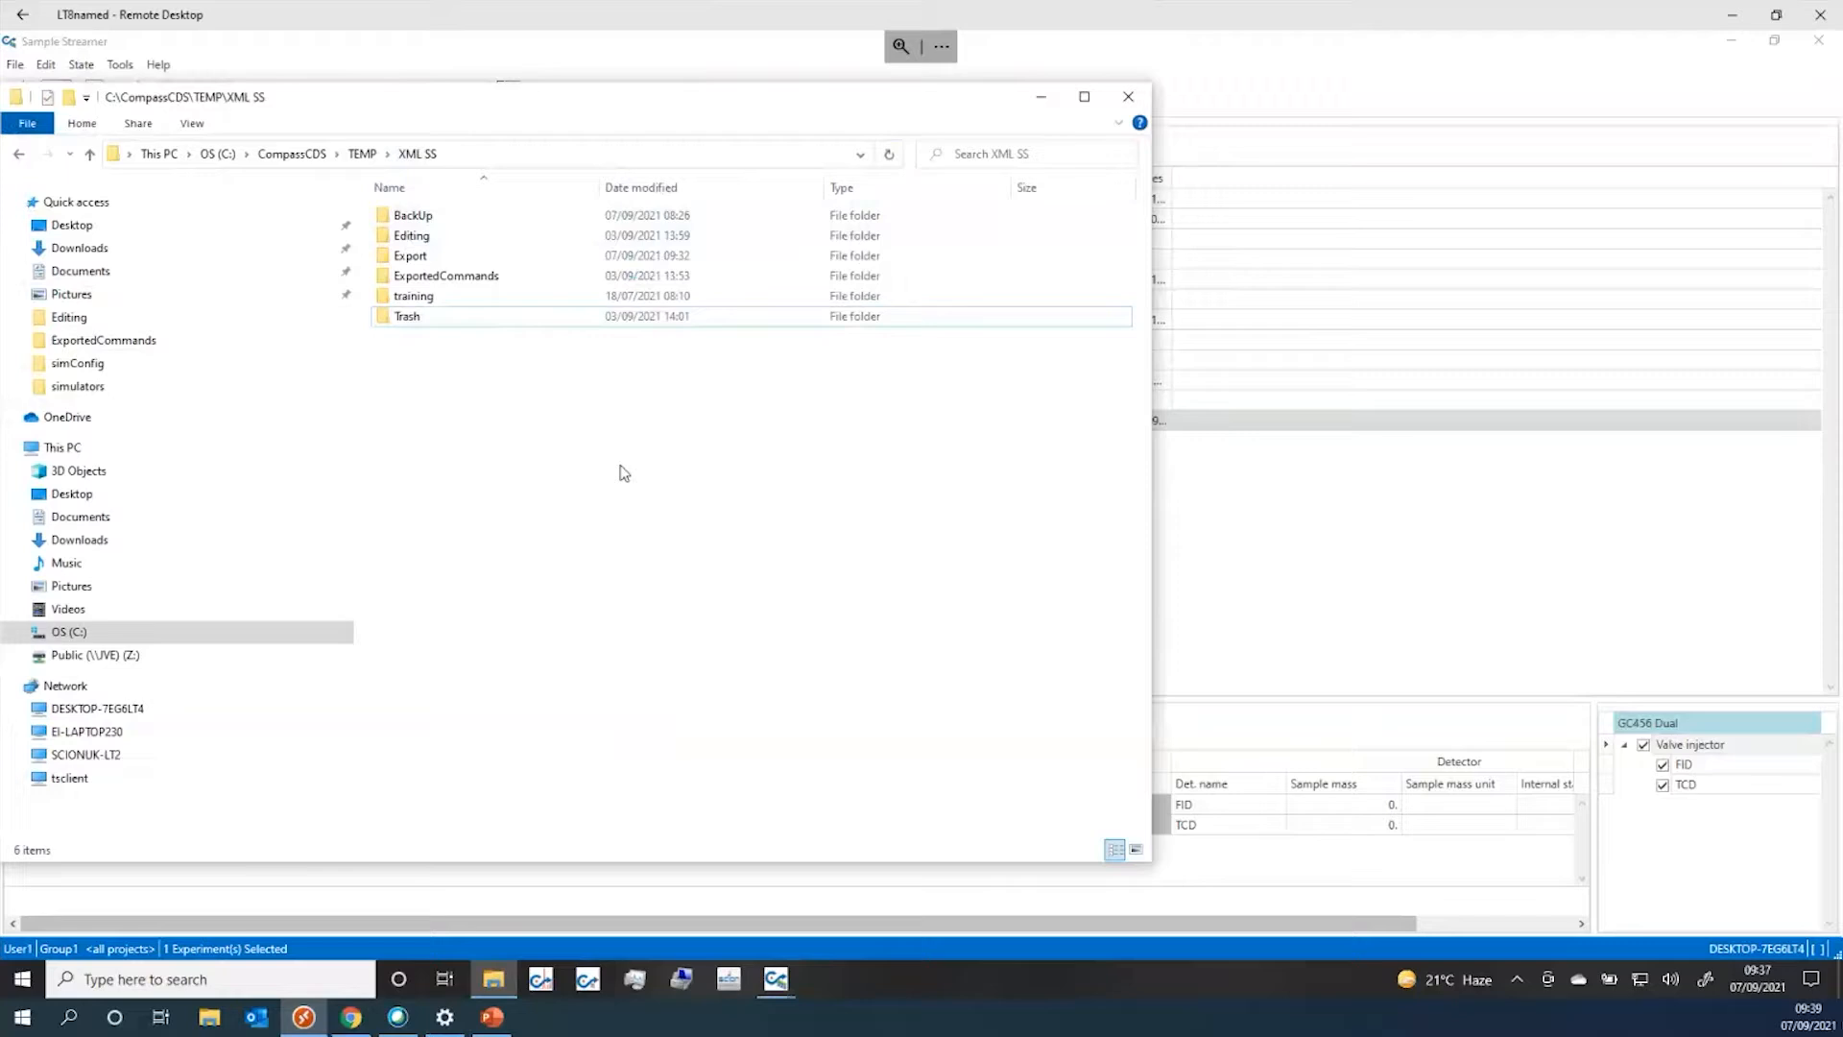
pyautogui.click(1040, 102)
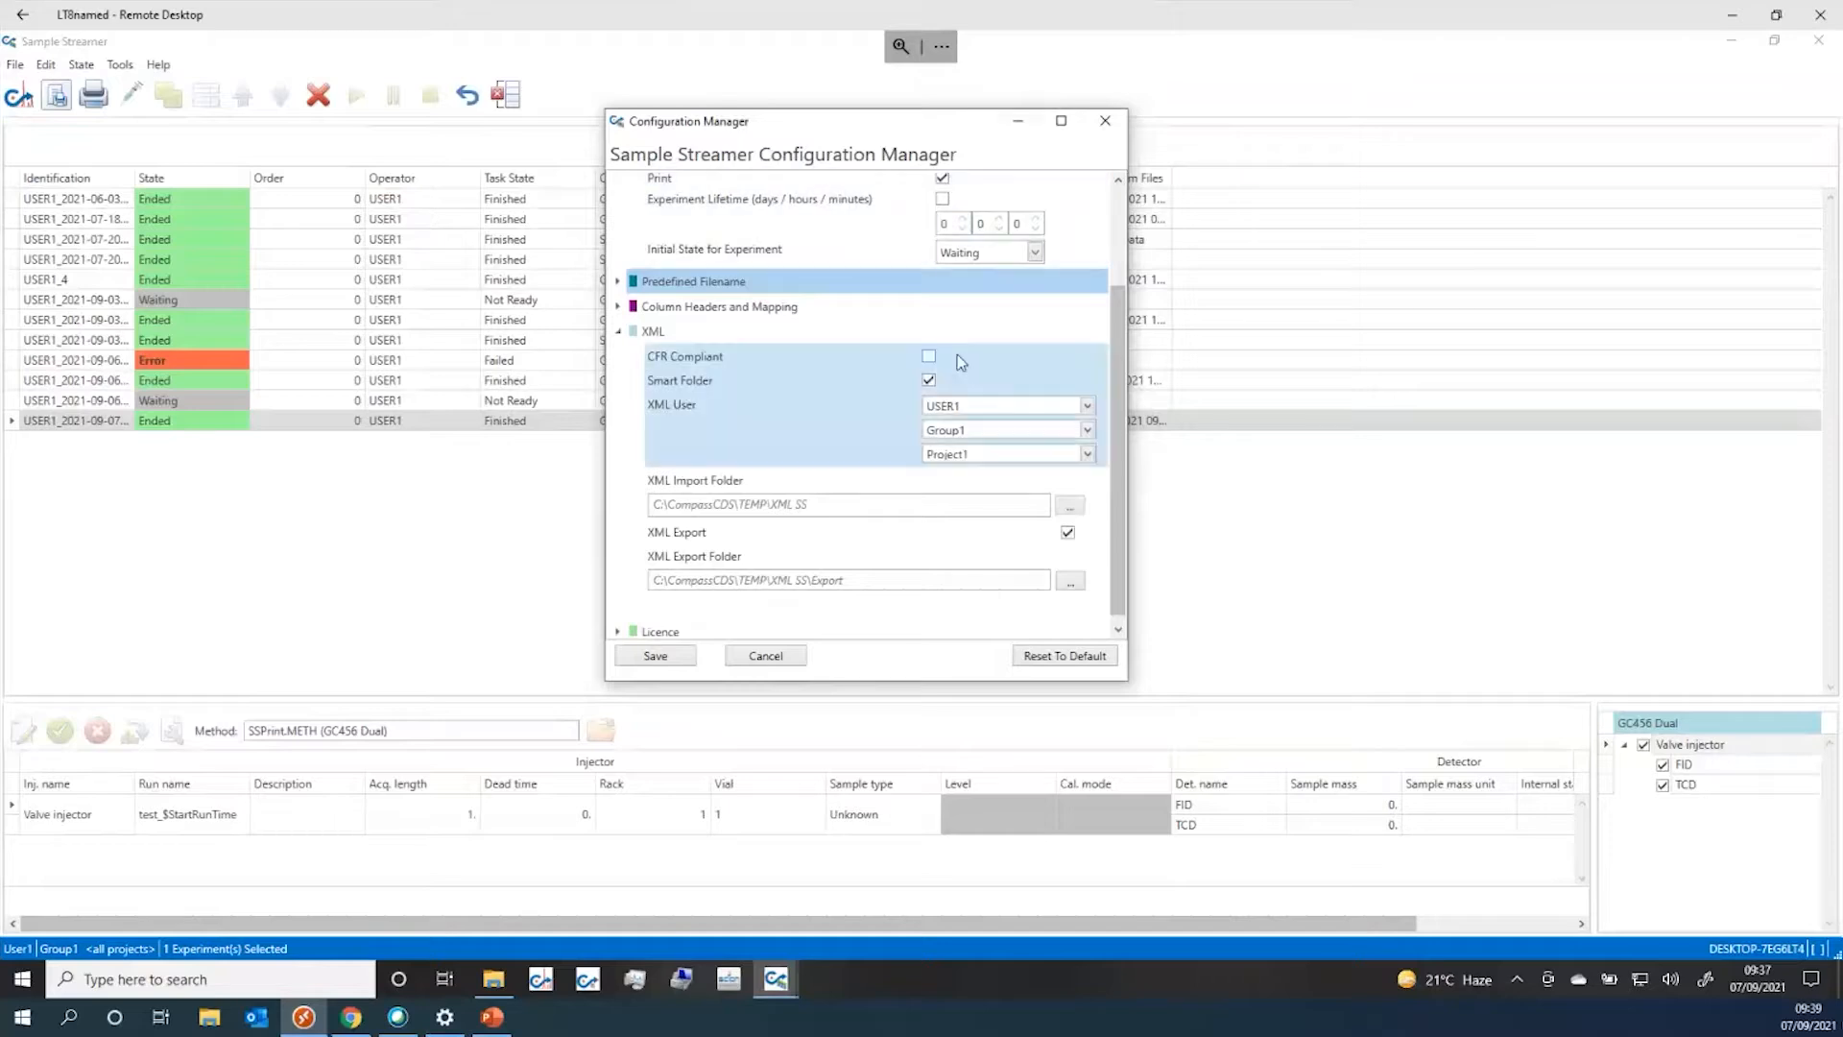
pyautogui.click(618, 332)
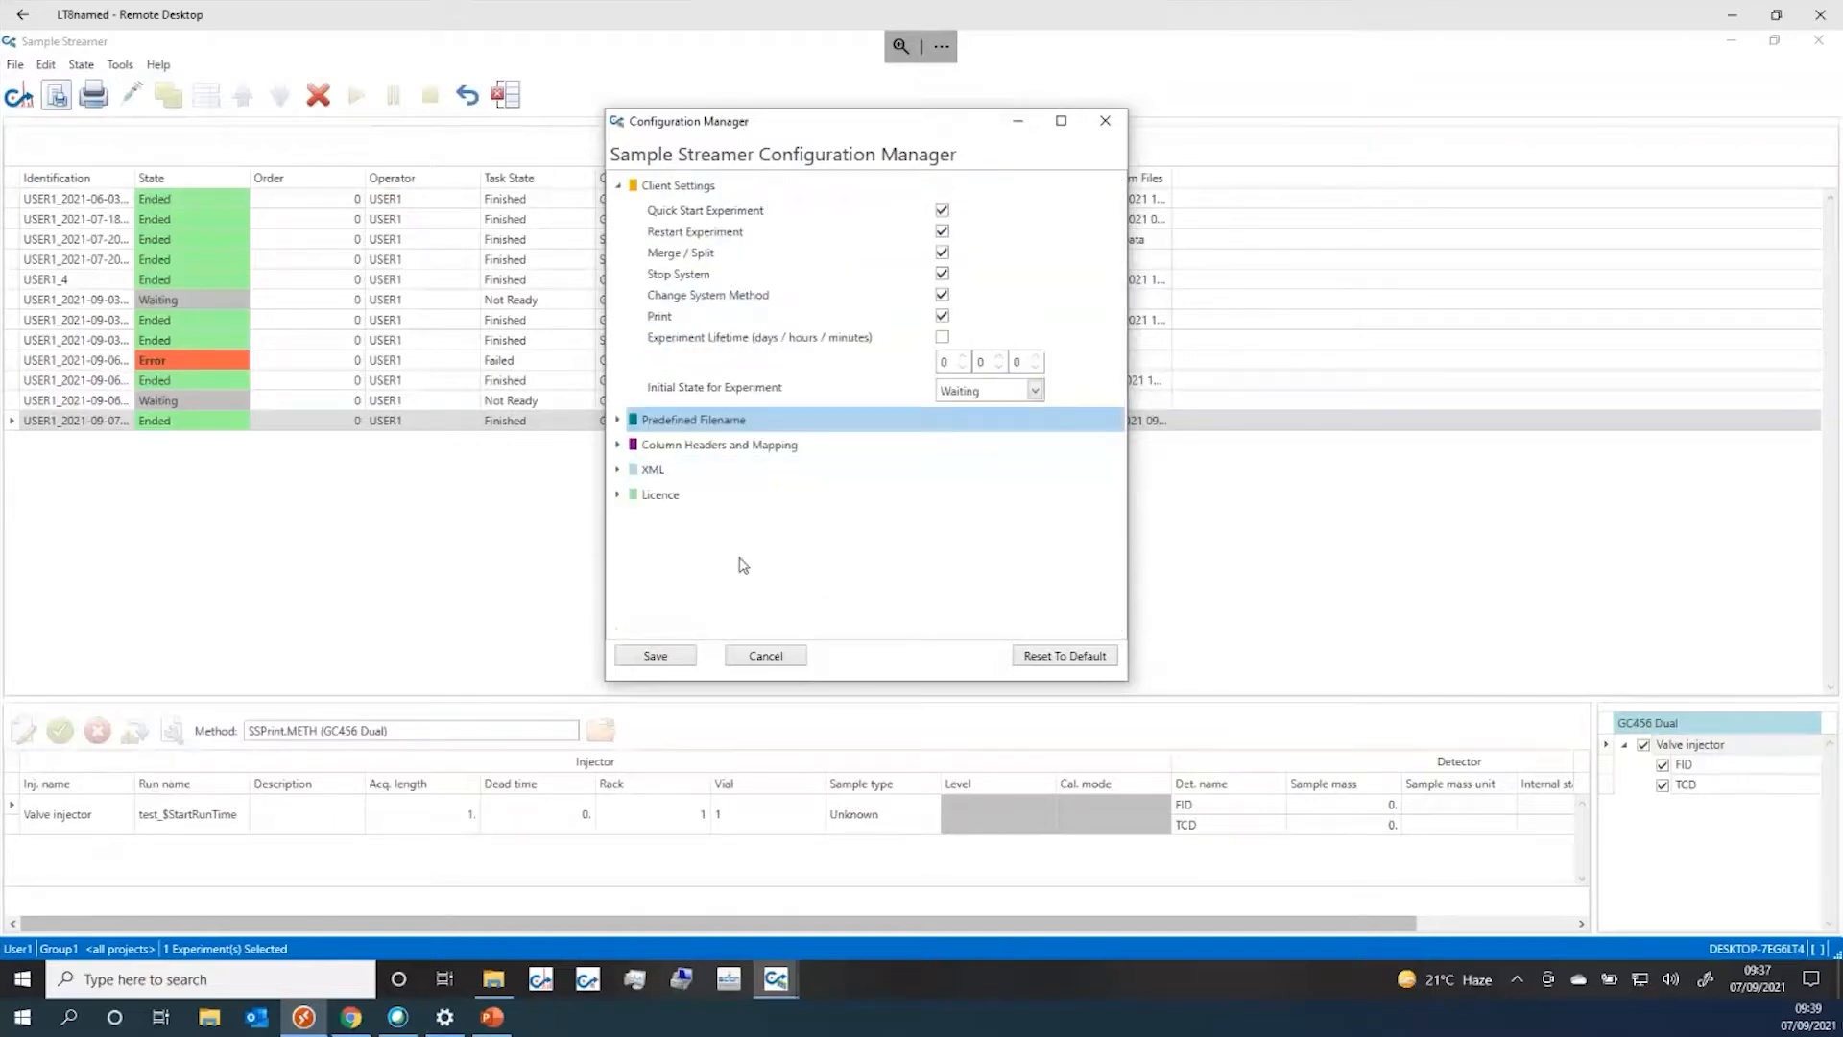
# Expand the Licence node to check 50 instruments, 20 clients and 01/01/2050 expiry, then close
pyautogui.click(618, 495)
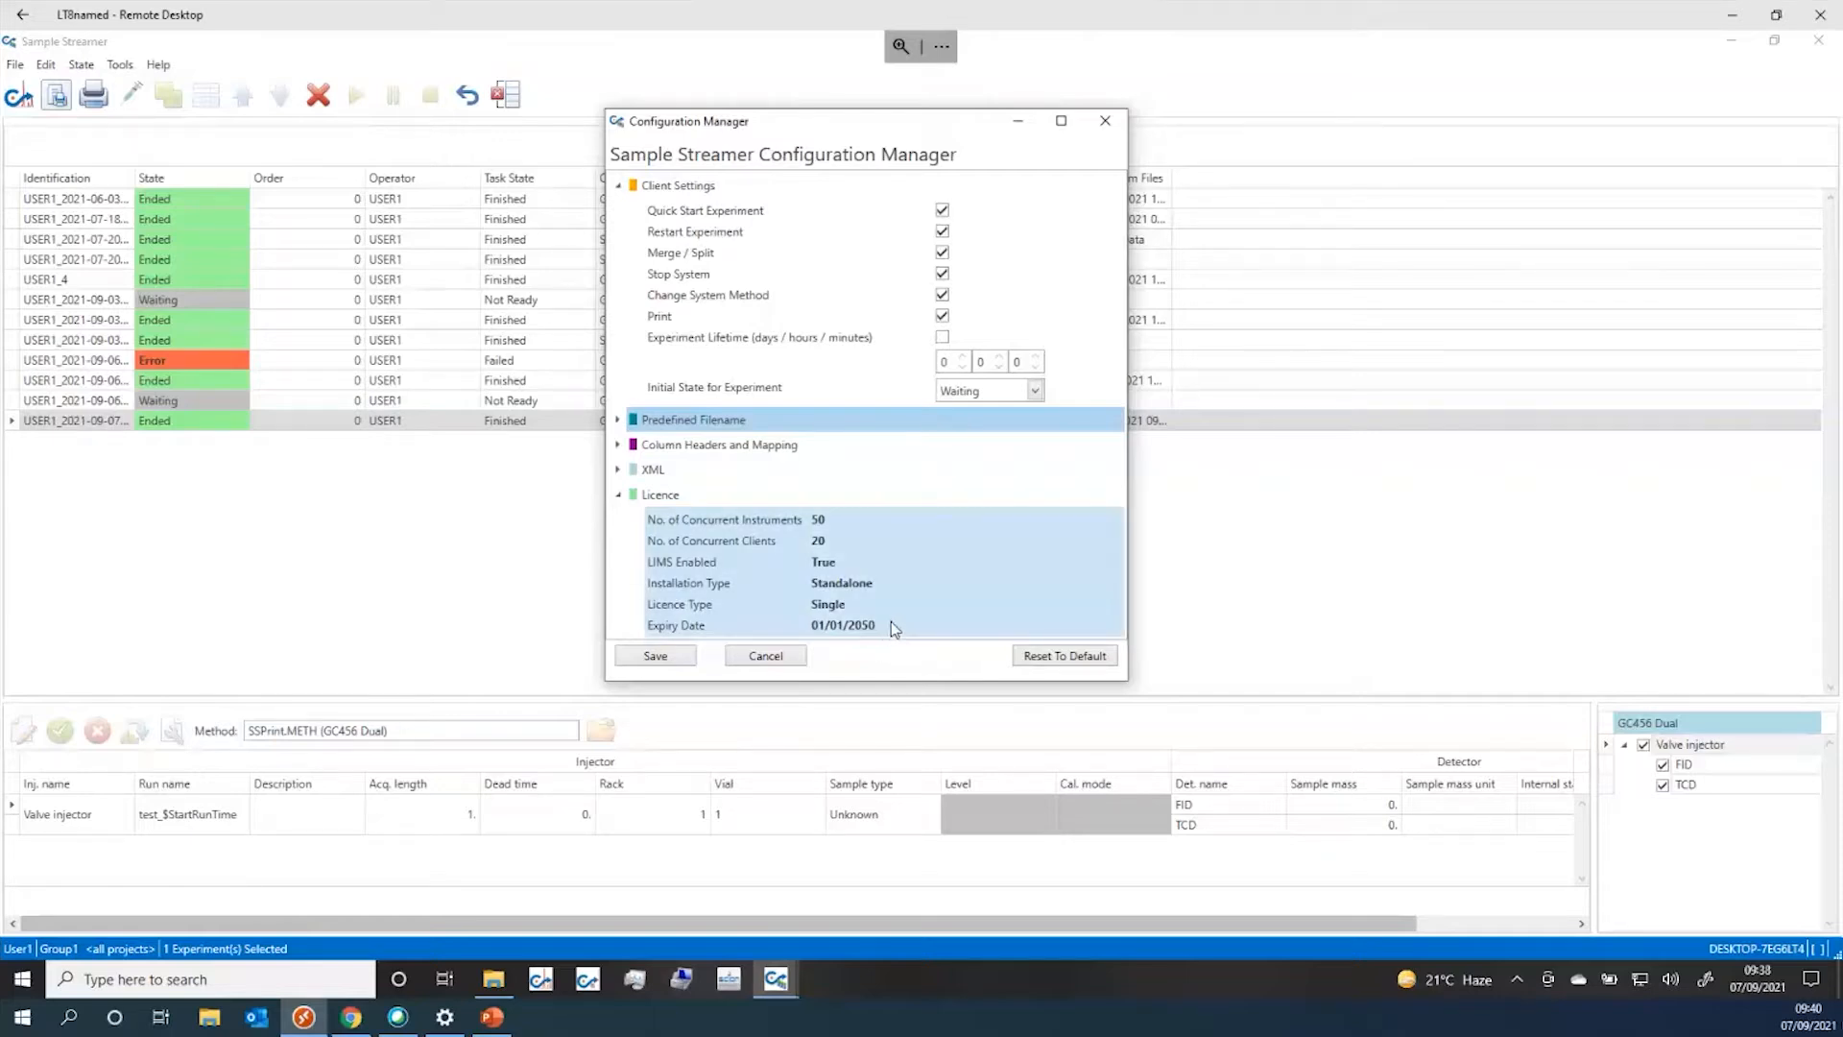
pyautogui.click(1106, 121)
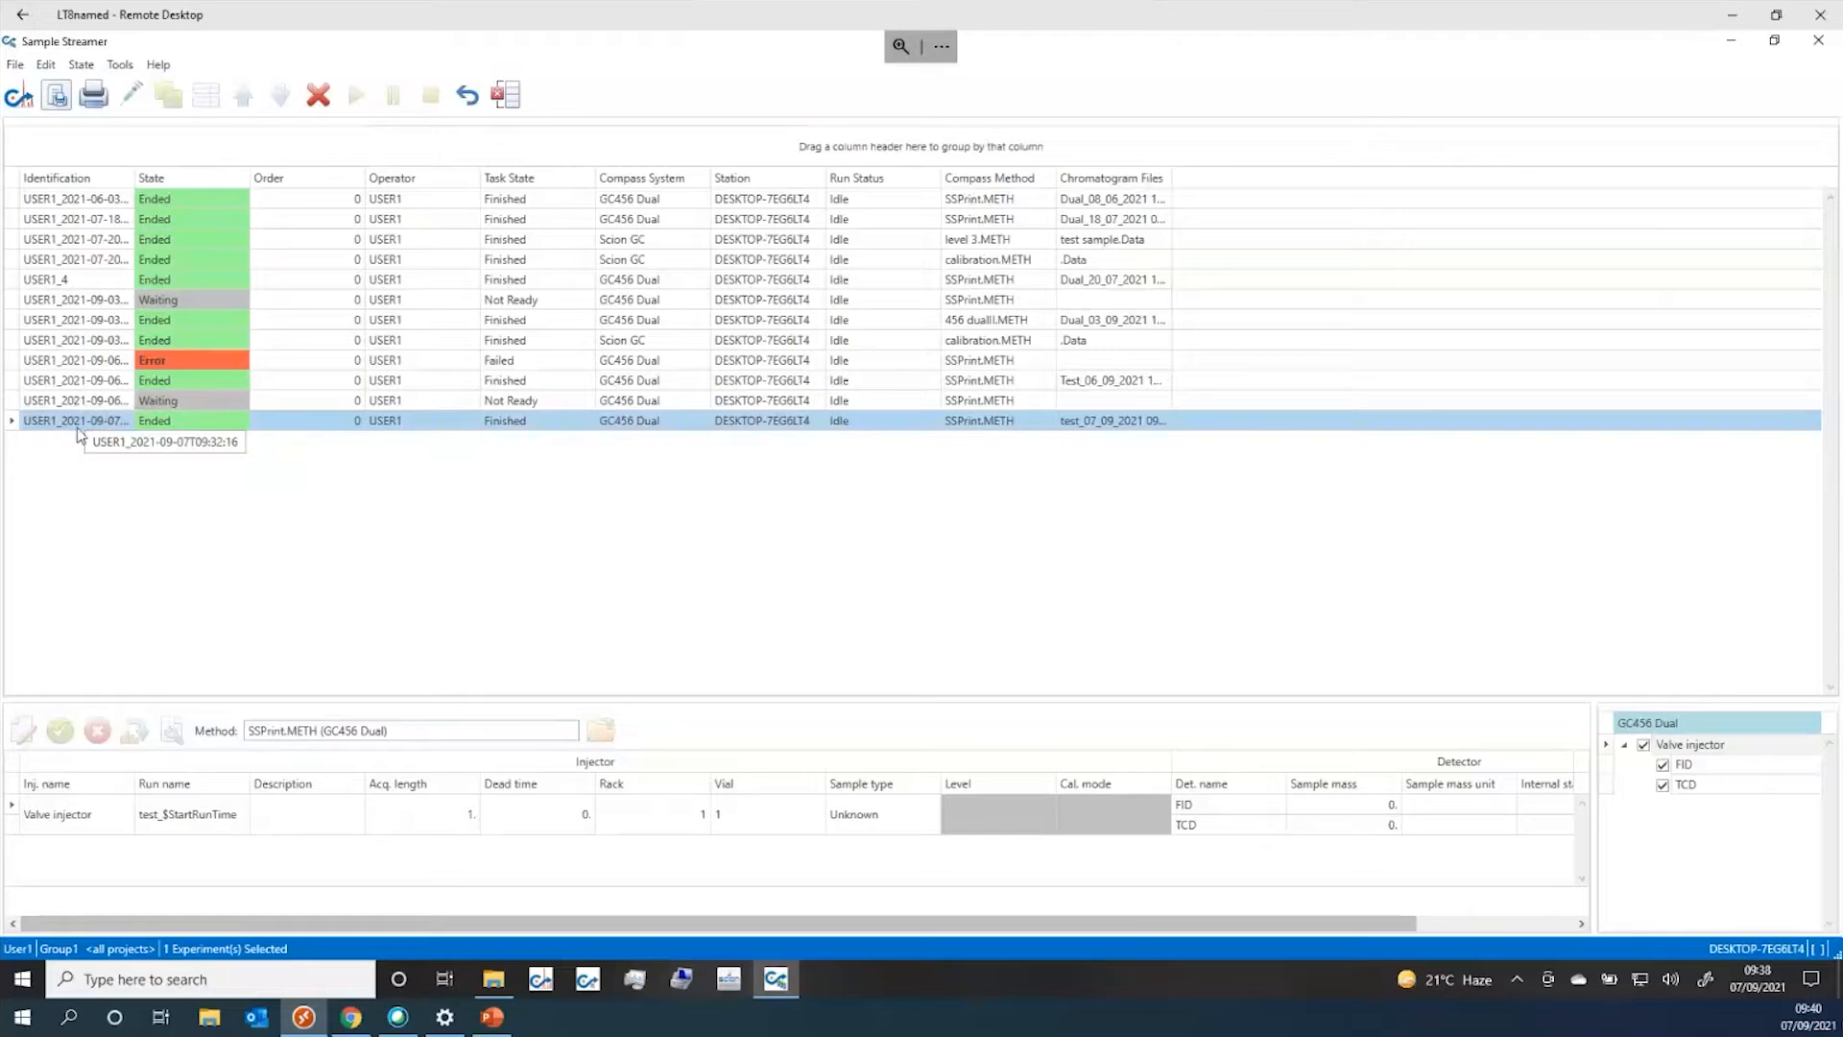
# Open CompassCDS from the queue toolbar, confirm the login, then minimize it back to Sample Streamer
pyautogui.click(19, 97)
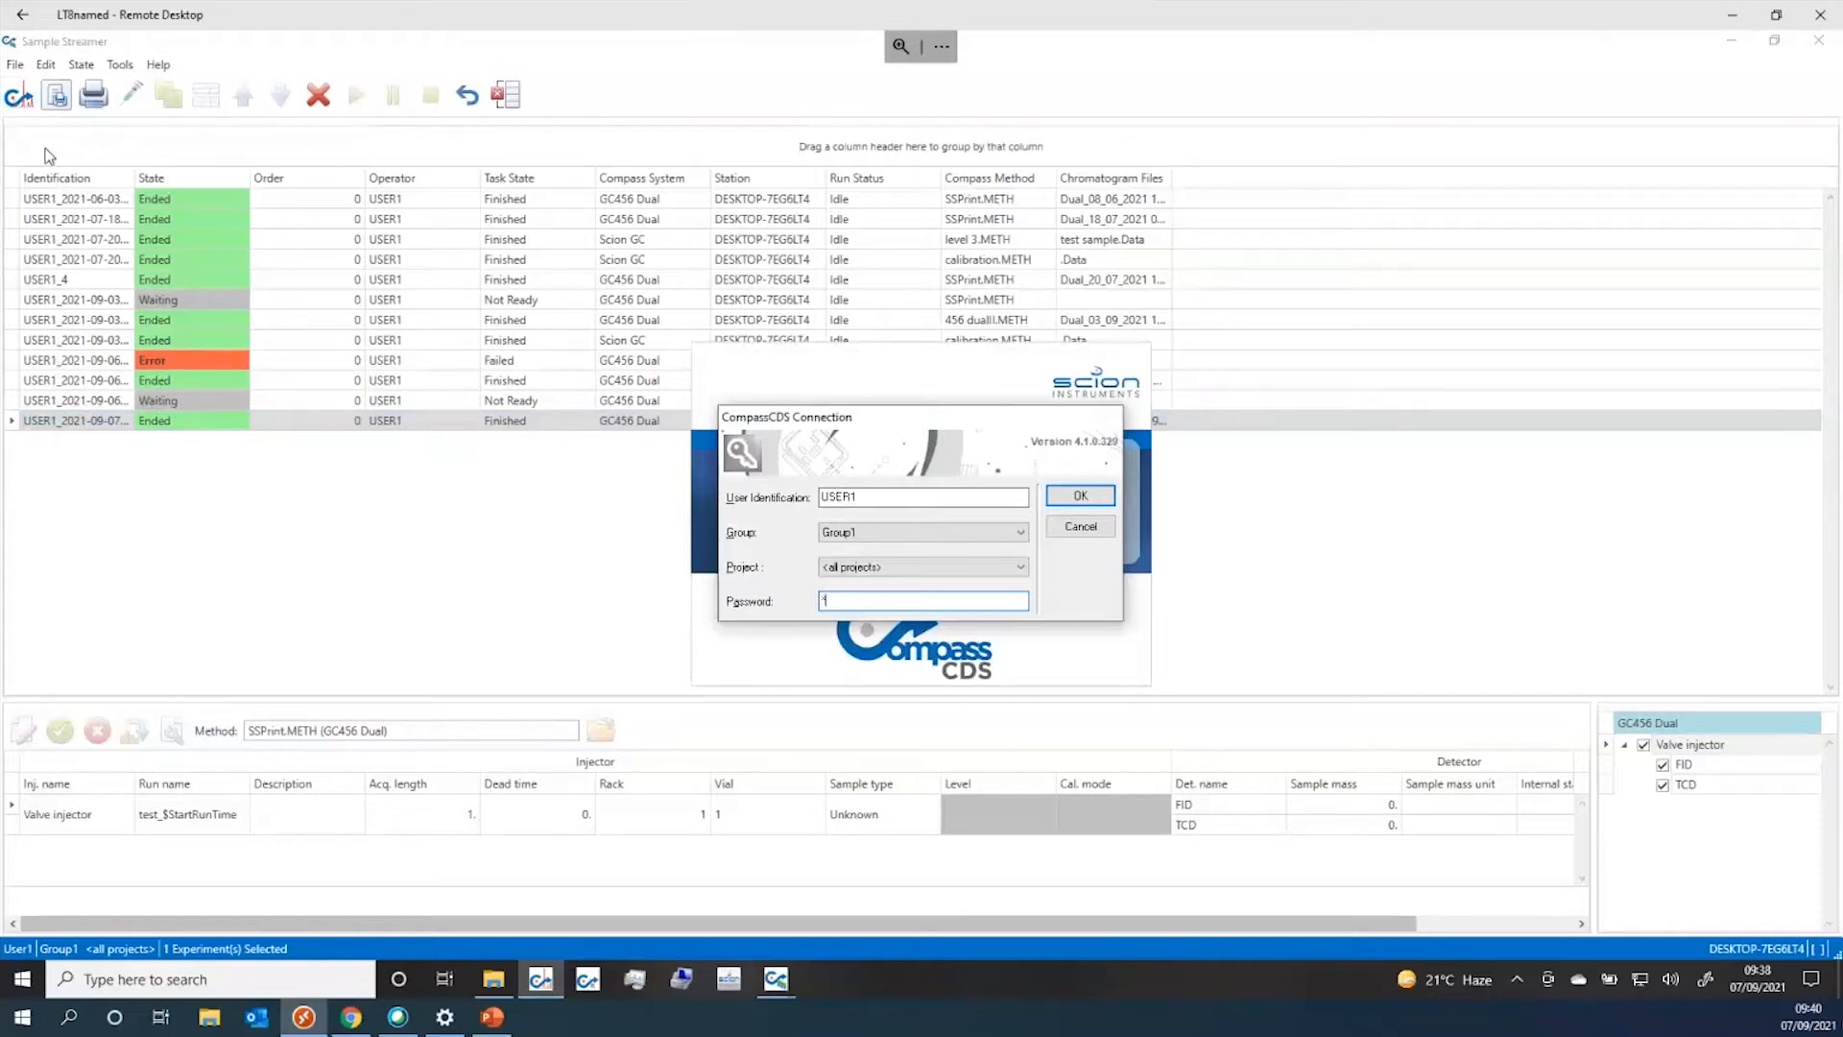
pyautogui.click(1082, 499)
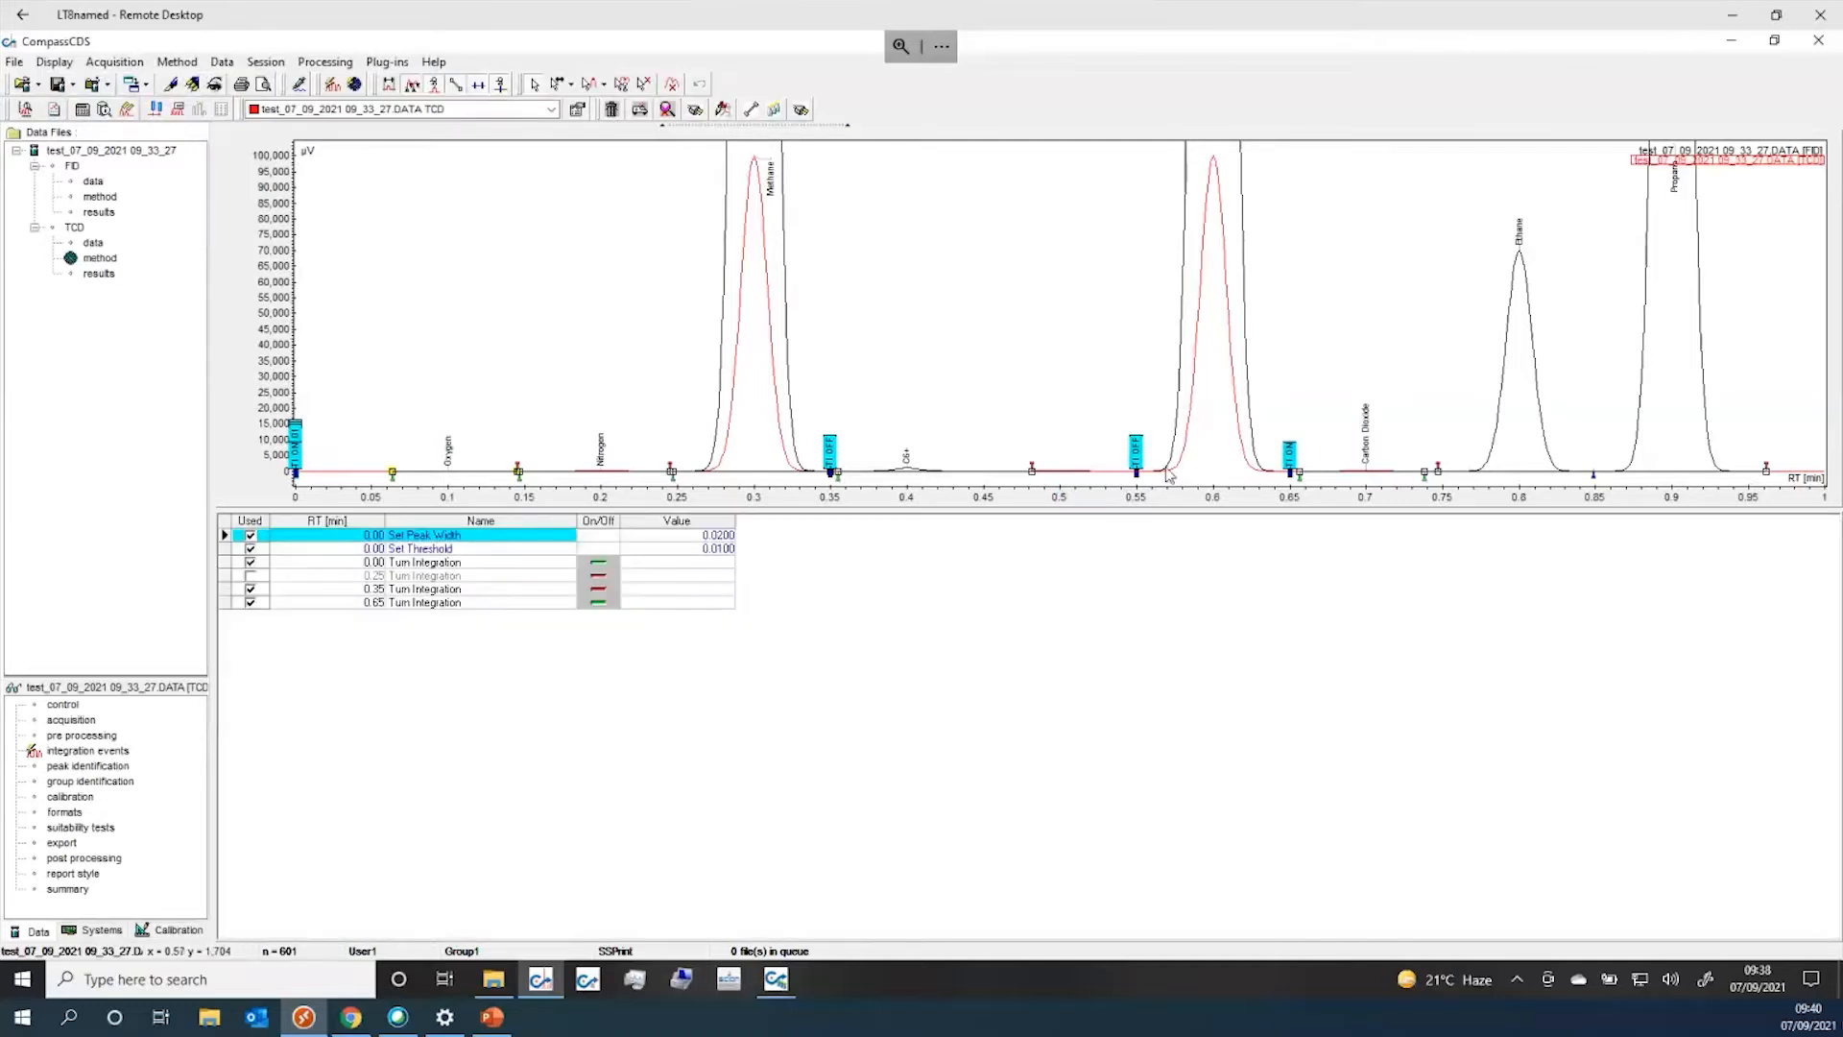
pyautogui.click(1732, 48)
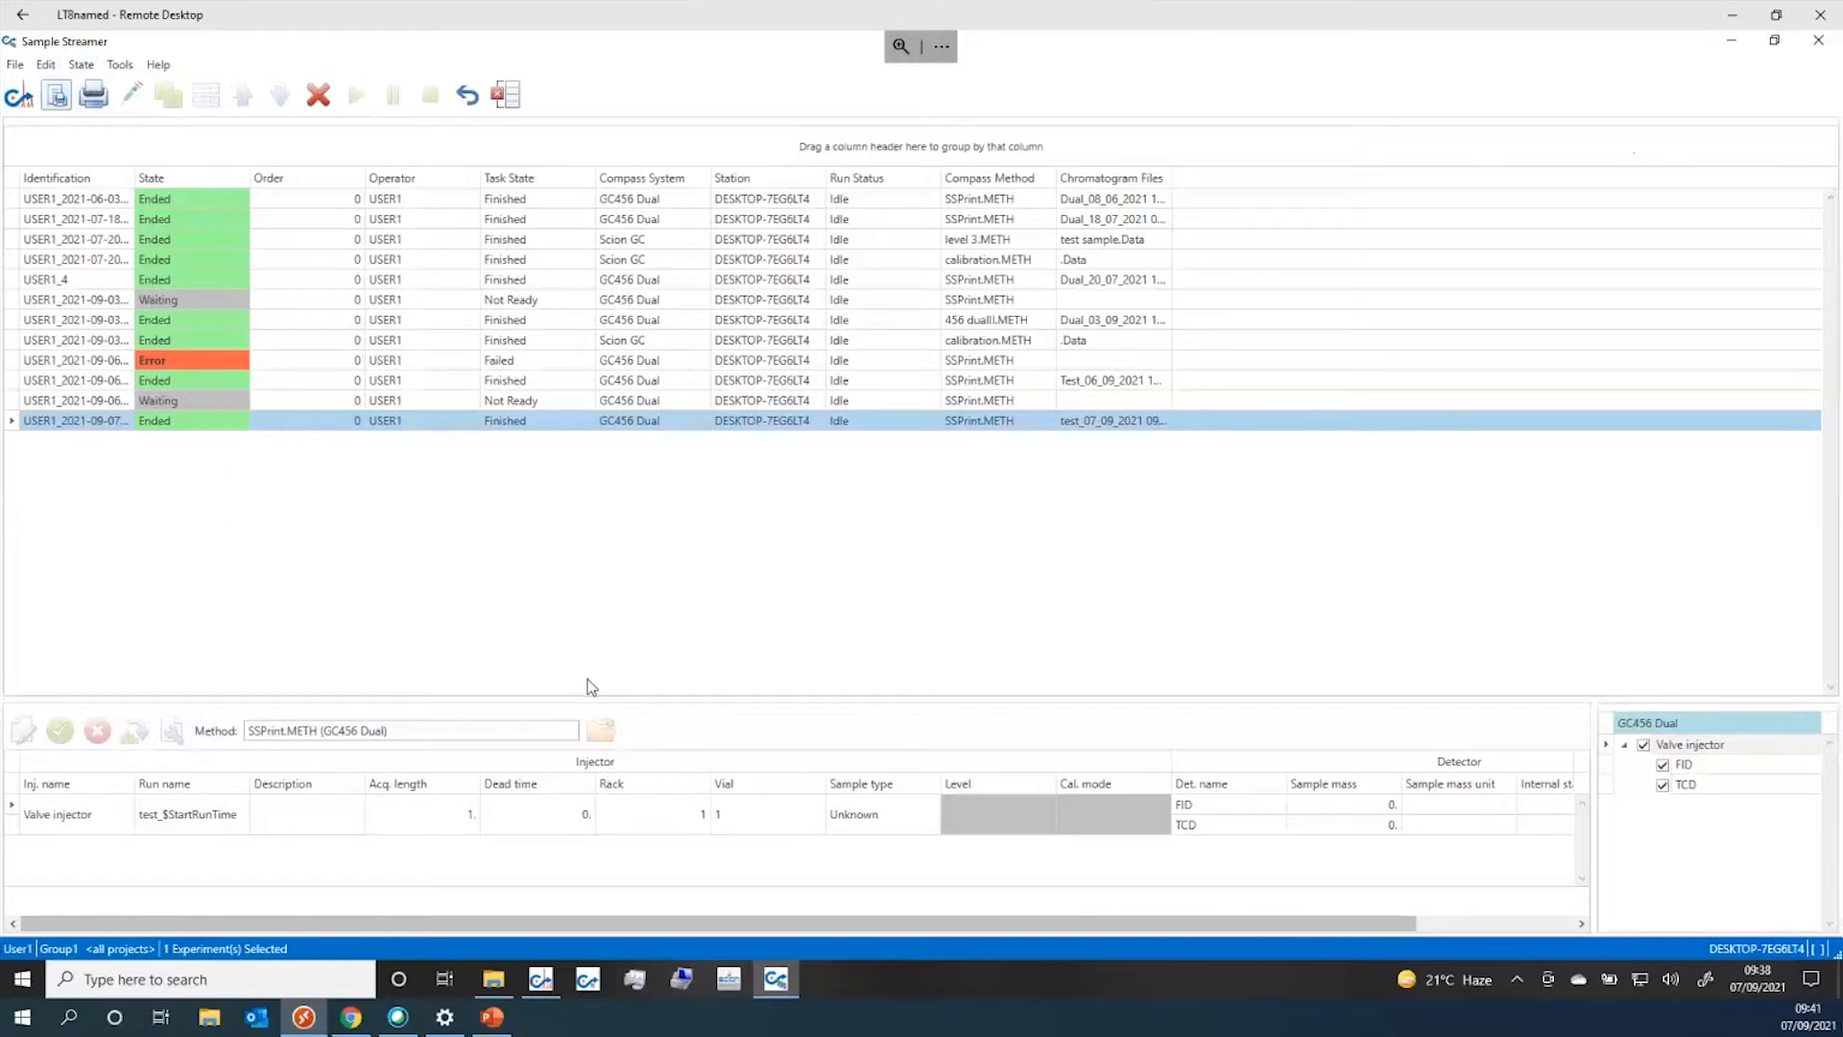
# Copy the five Sample Stream demo XML files (demo1–demo5) from the Editing folder
pyautogui.click(501, 988)
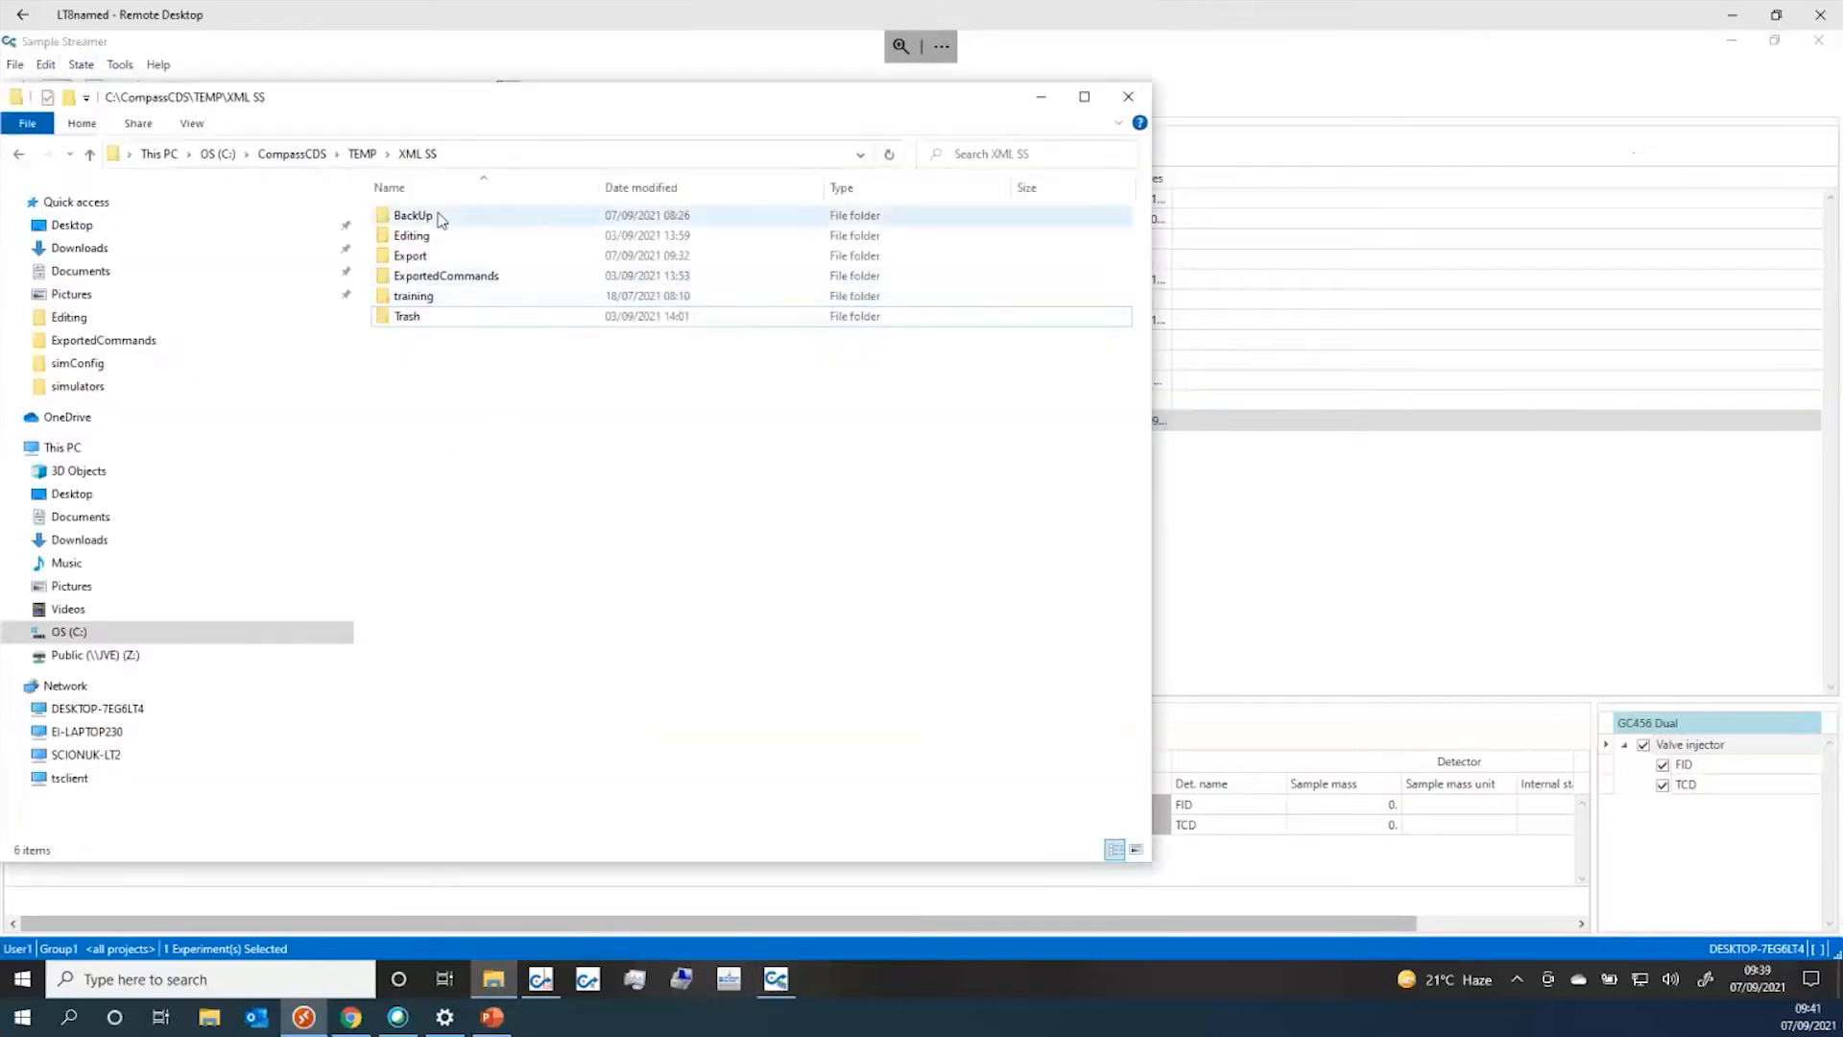
pyautogui.doubleClick(436, 239)
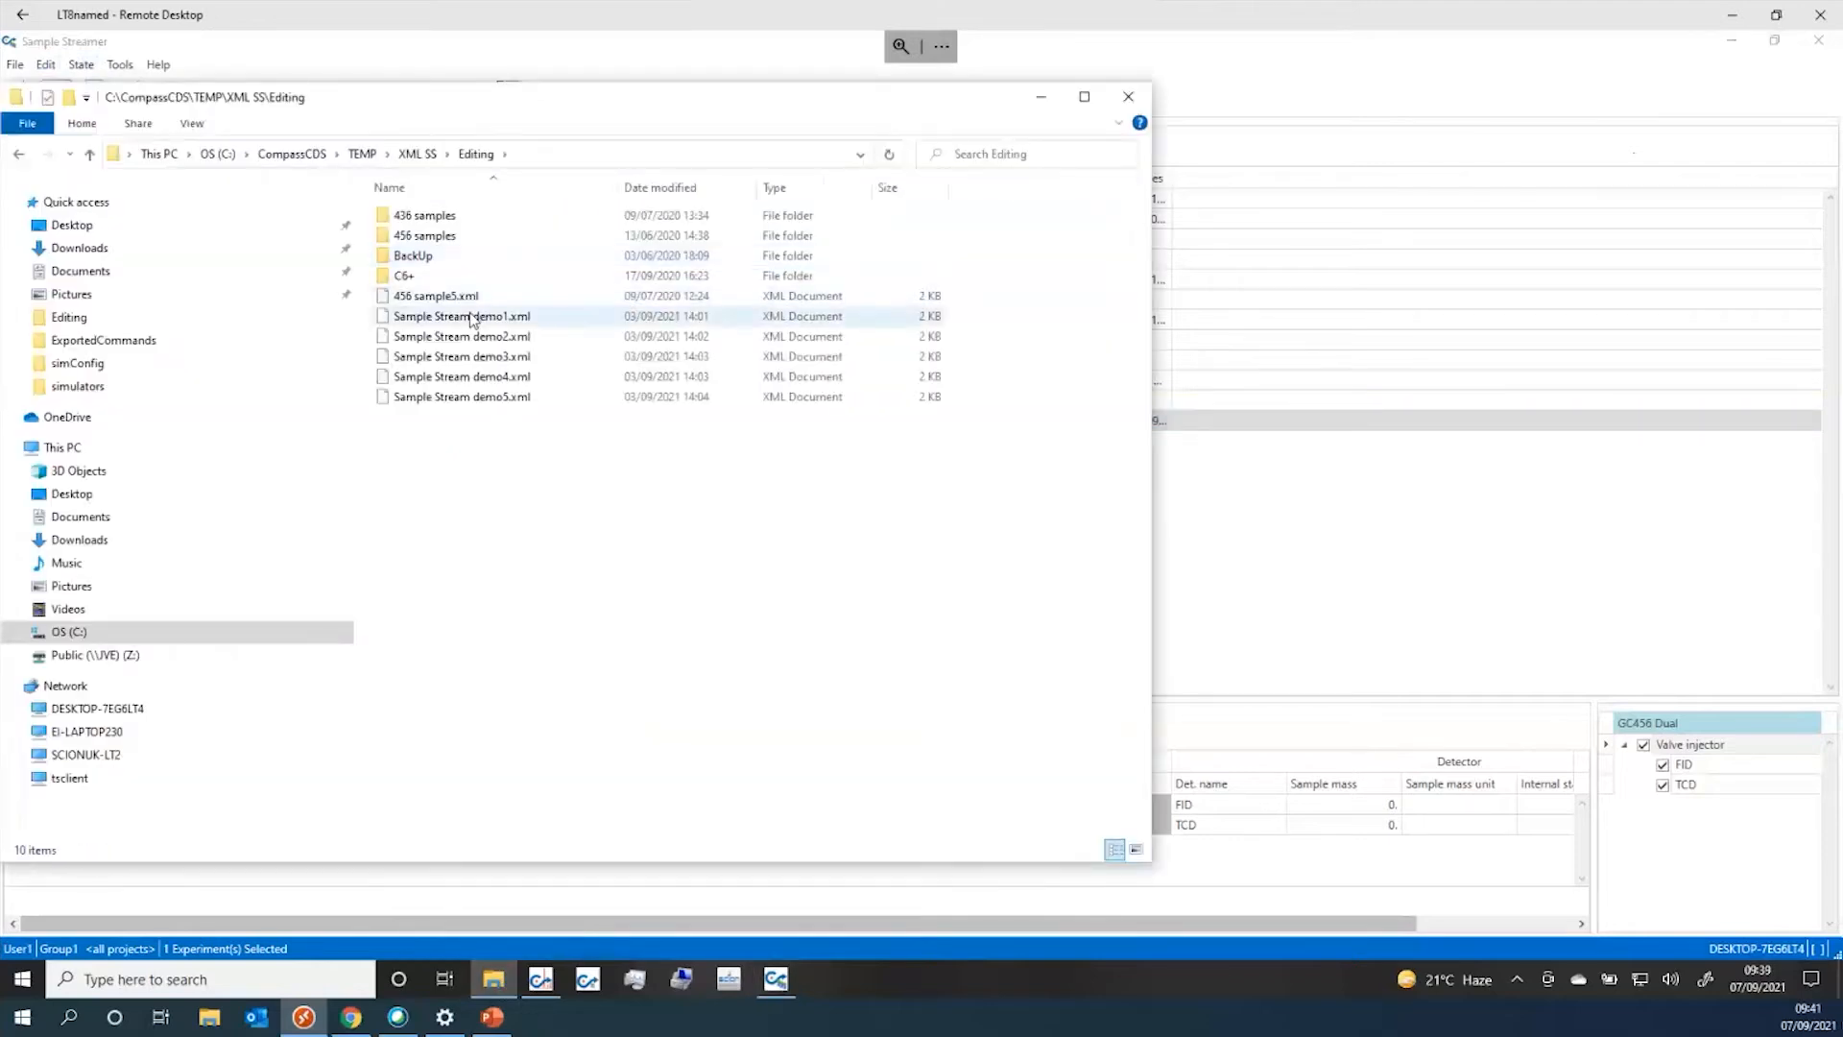
pyautogui.click(470, 319)
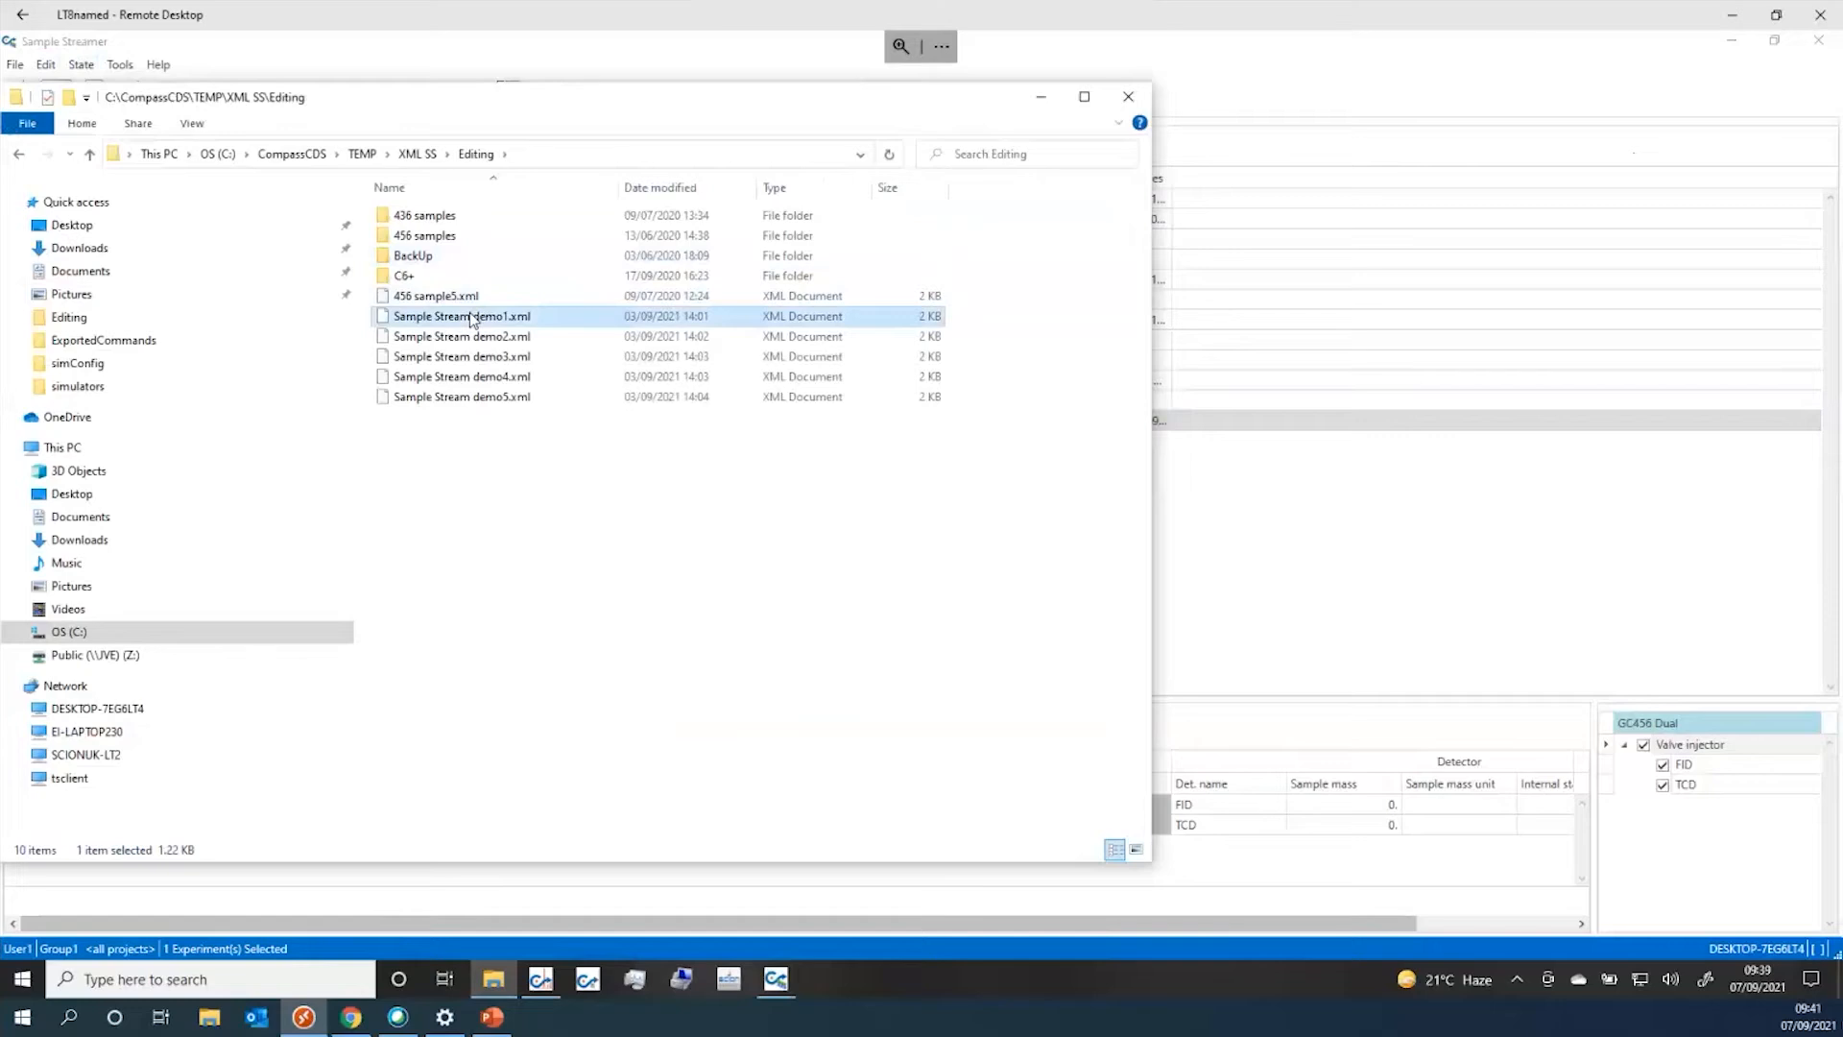
pyautogui.keyDown('shift'); pyautogui.click(475, 401); pyautogui.keyUp('shift')
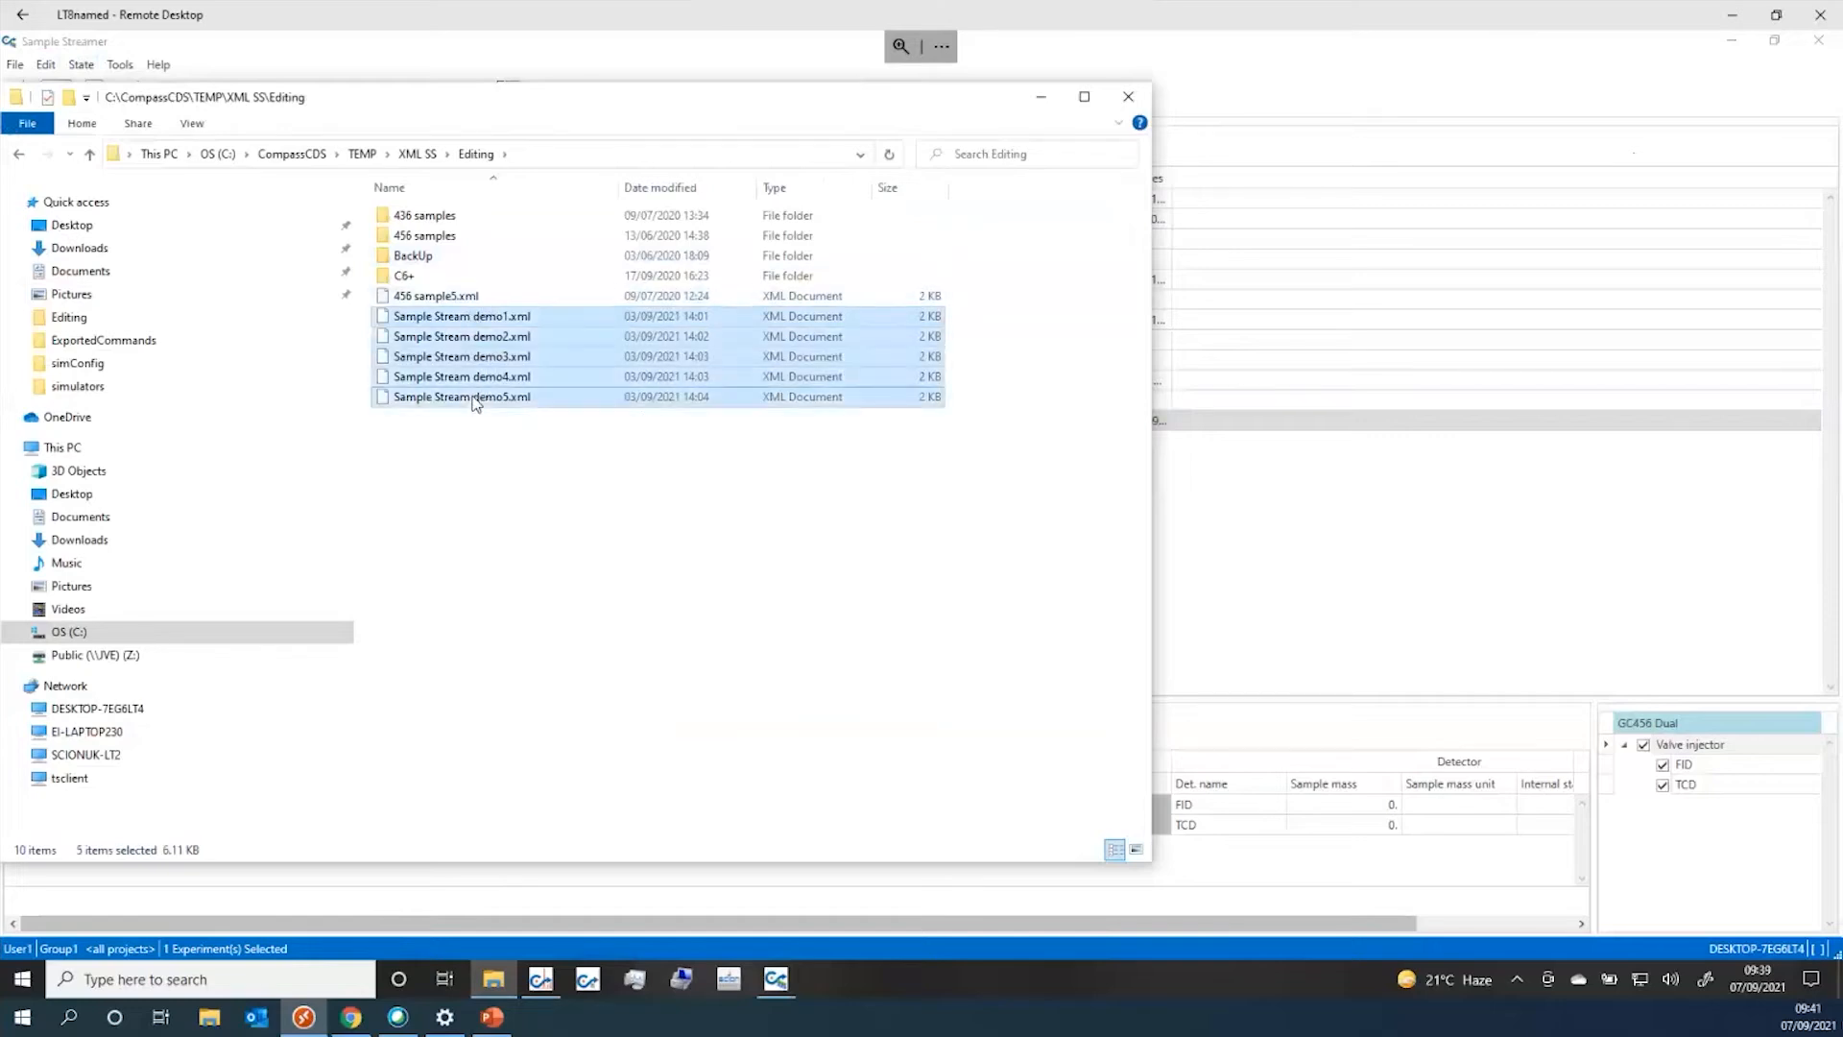
pyautogui.rightClick(486, 386)
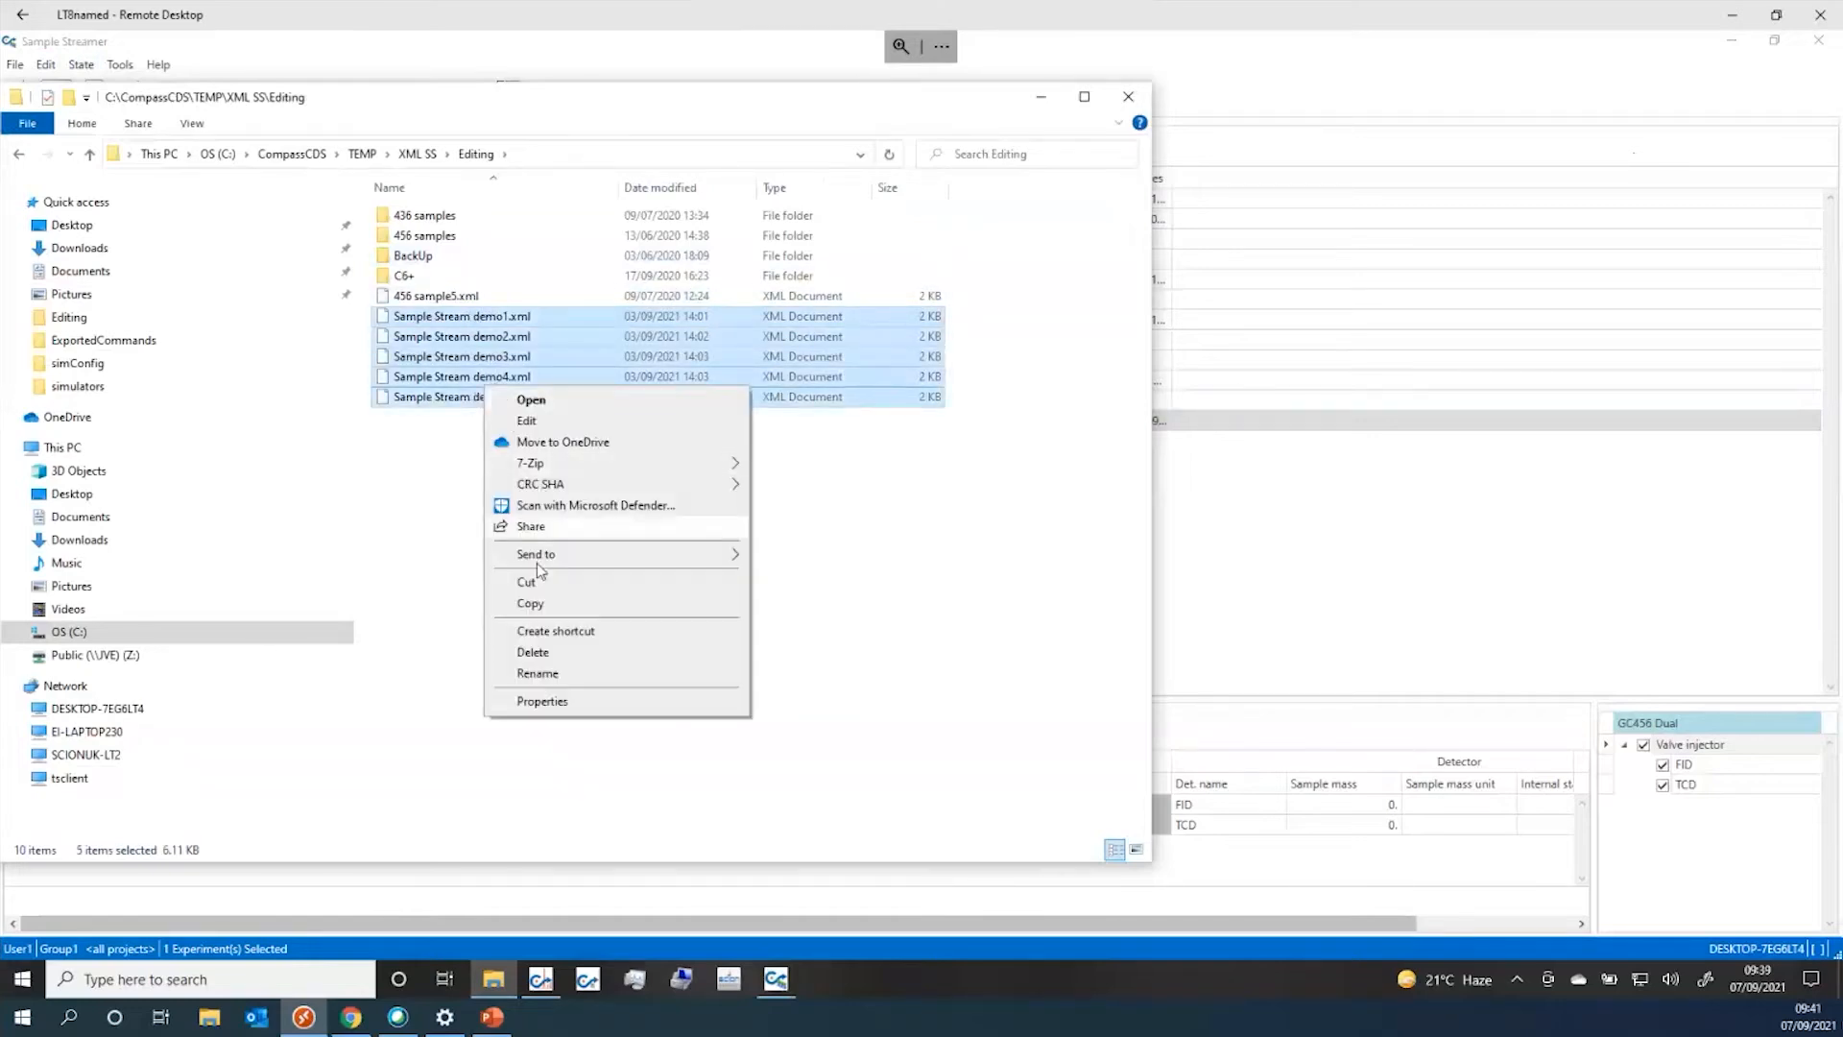
pyautogui.click(529, 613)
# Paste the five demo files into the XML SS import folder to queue them in Sample Streamer
pyautogui.moveTo(800, 99); pyautogui.dragTo(1437, 102)
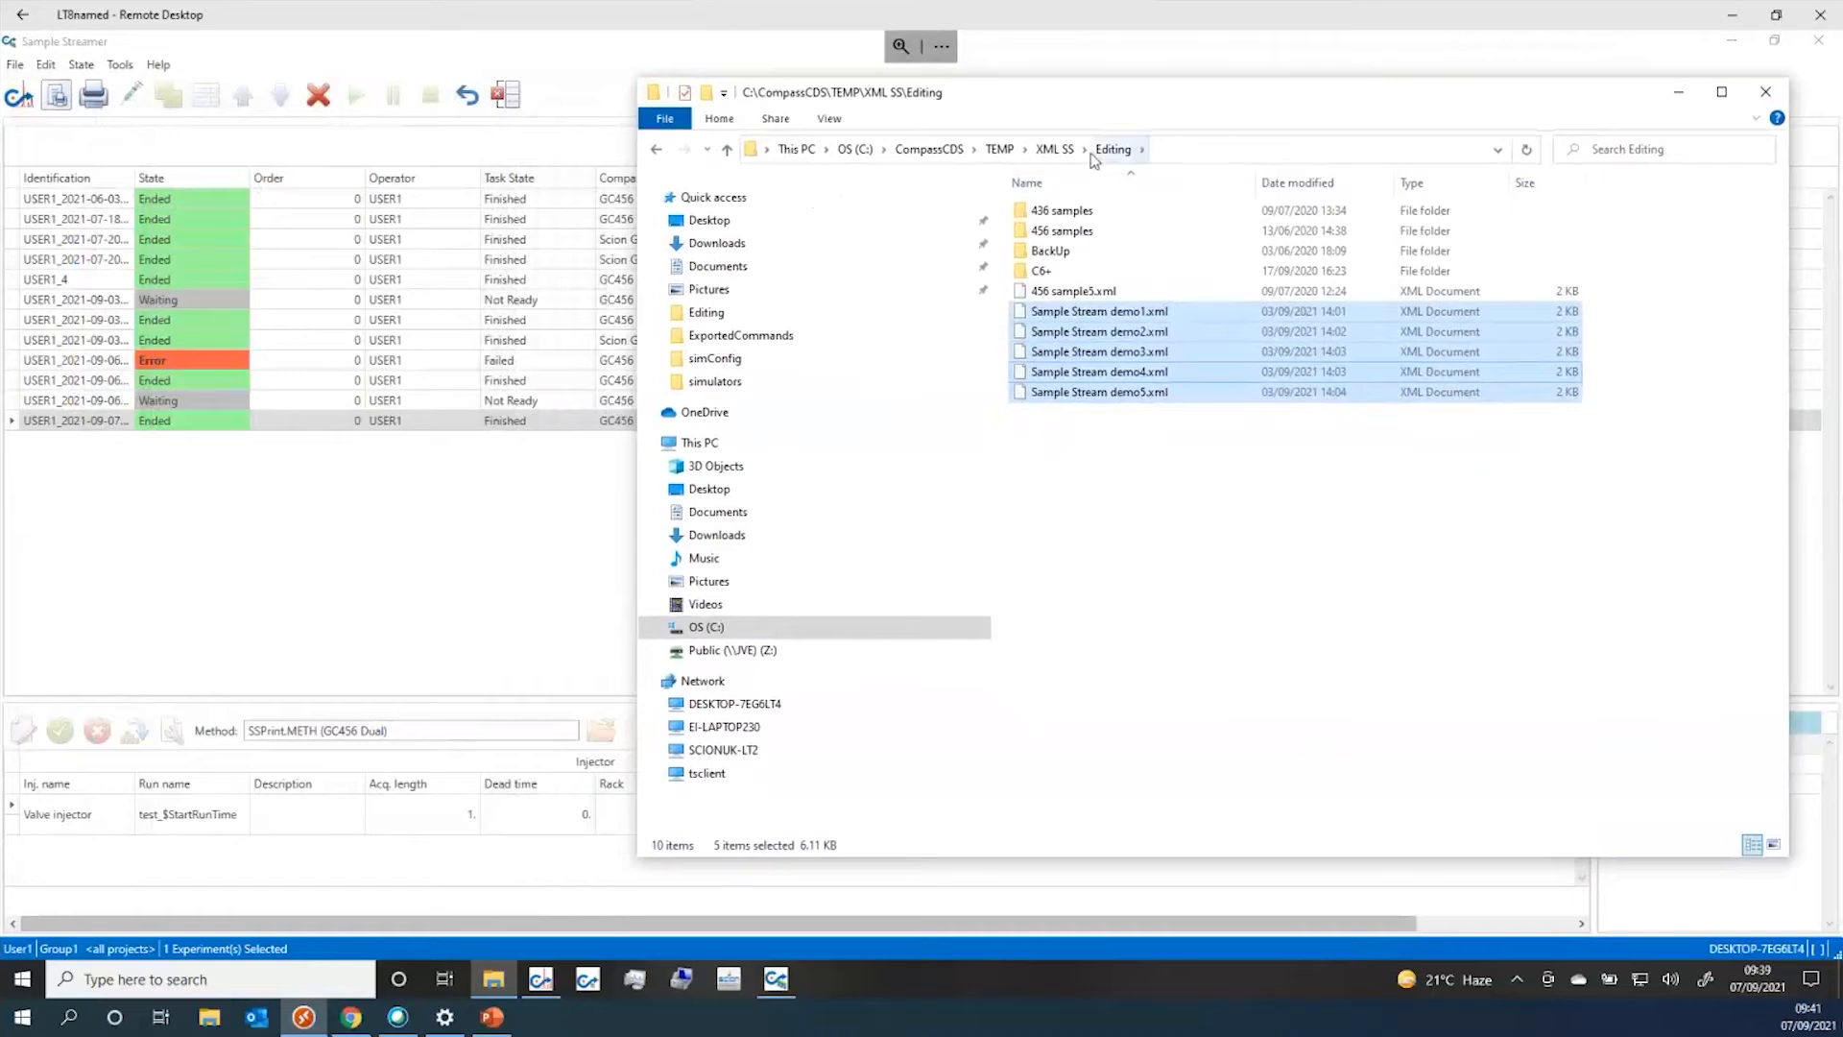
pyautogui.click(1062, 161)
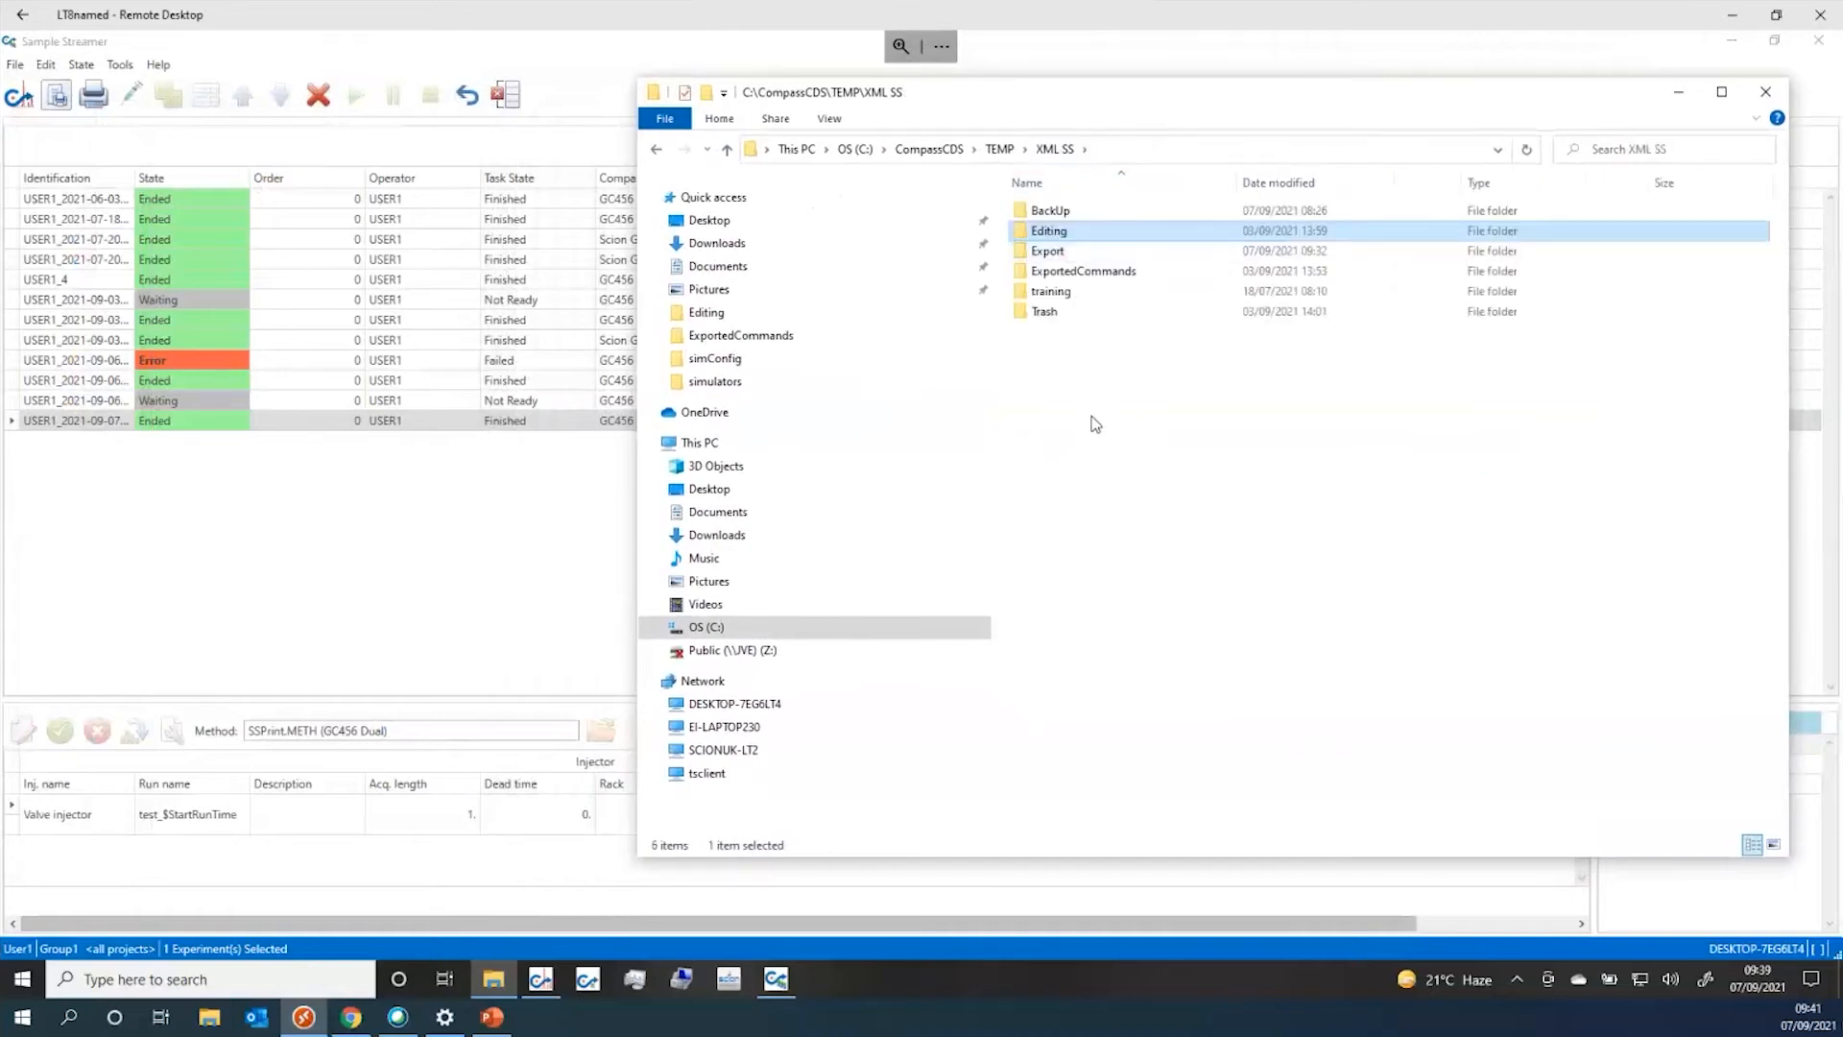
pyautogui.rightClick(1093, 418)
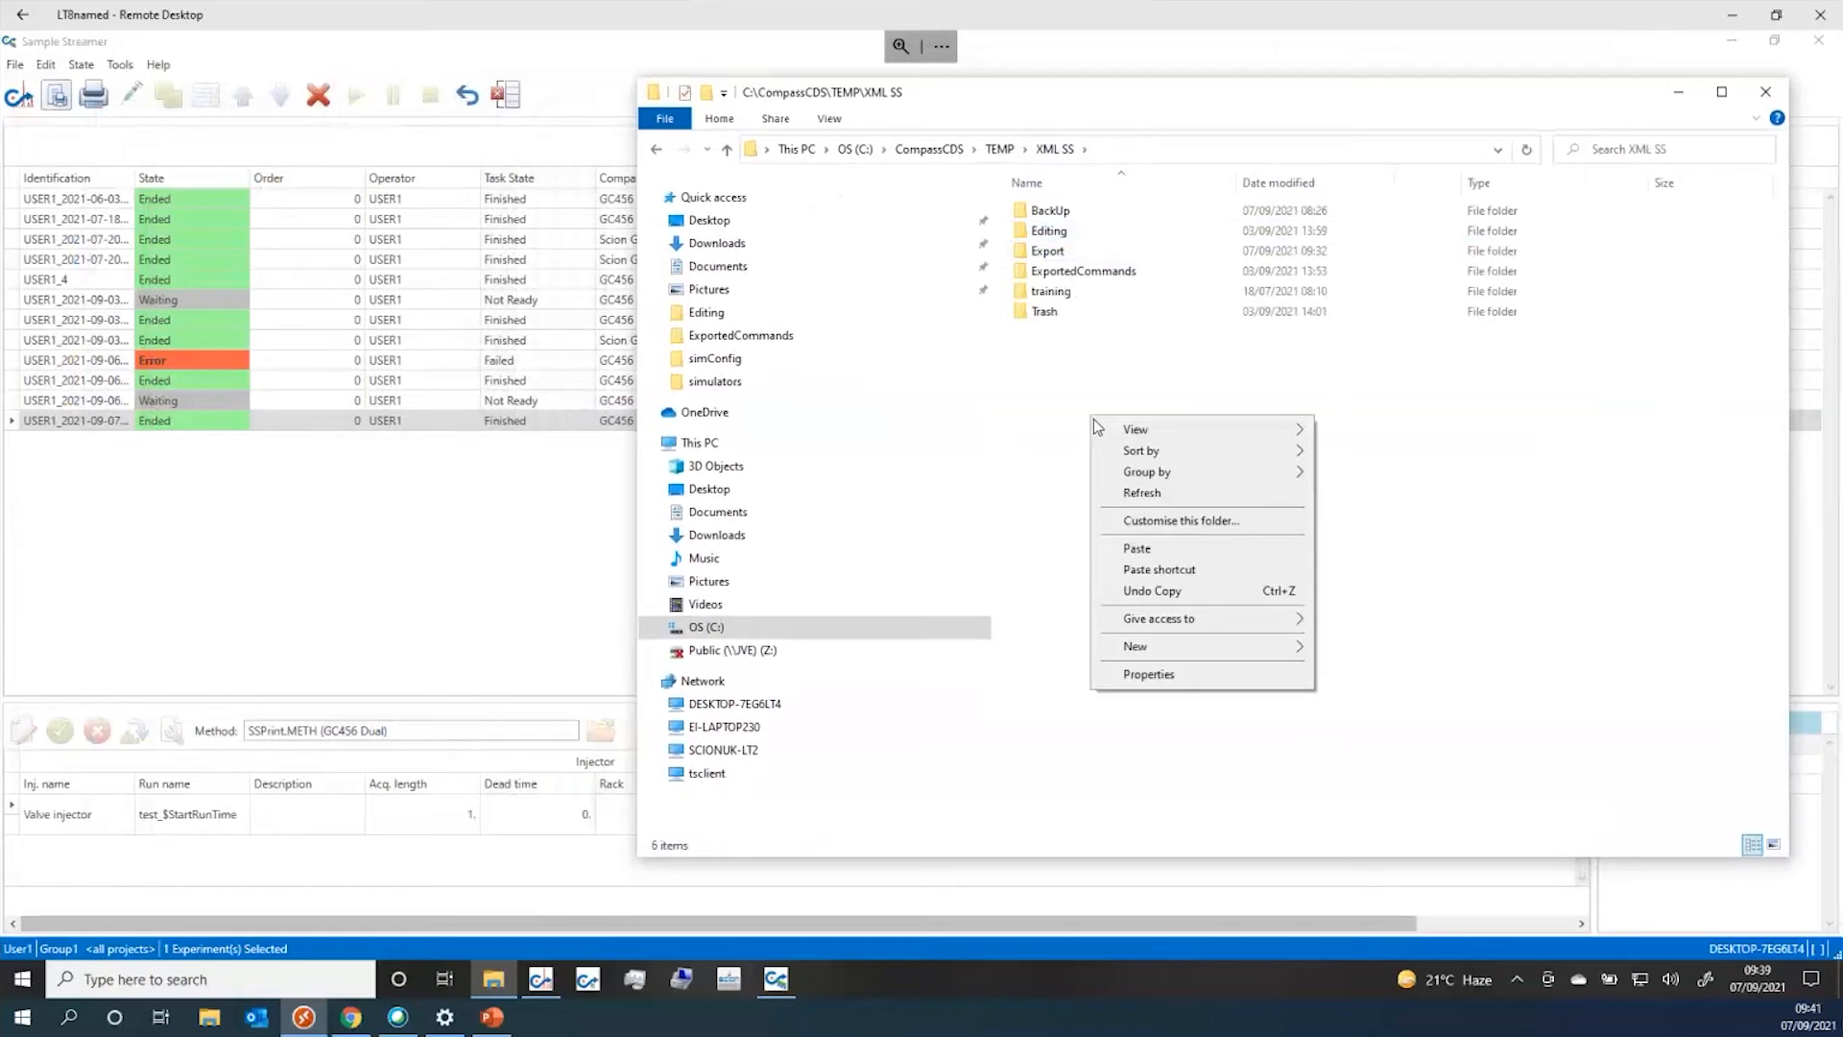
pyautogui.click(1137, 549)
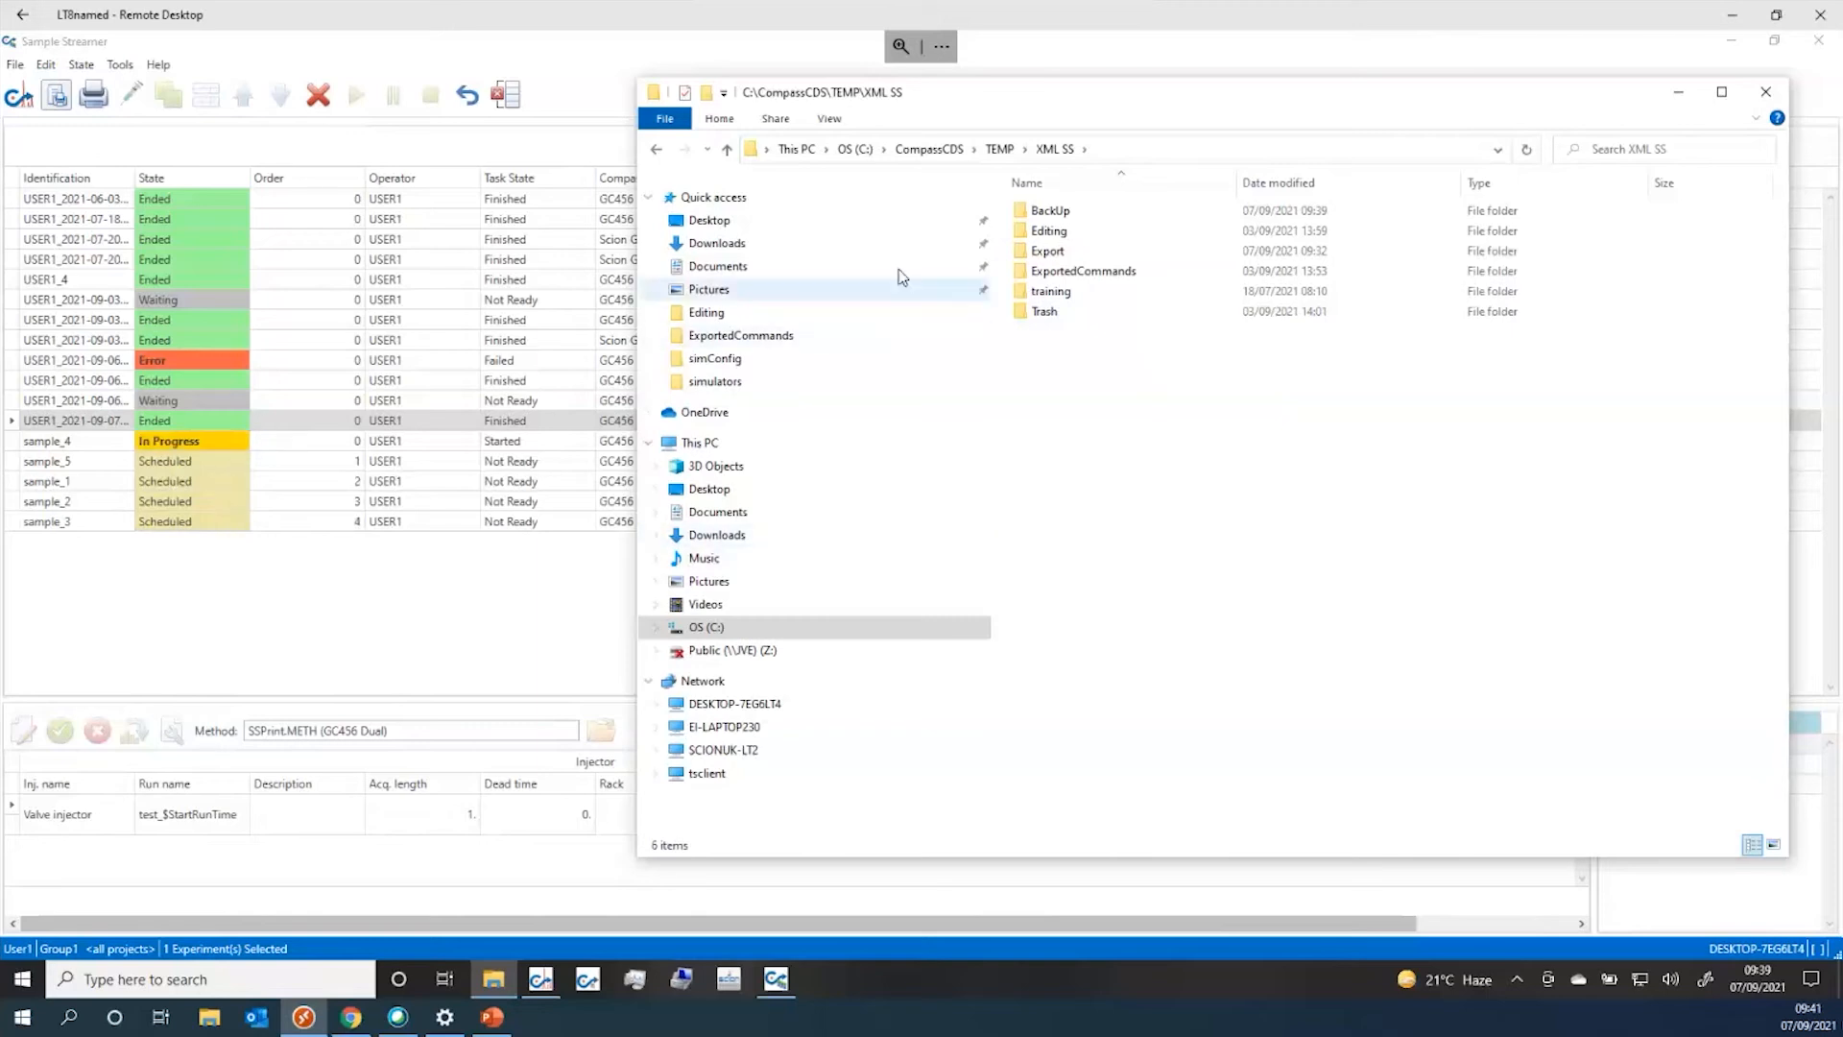
# Review the BackUp folder sorted newest first by date modified, then put the window away
pyautogui.doubleClick(1051, 212)
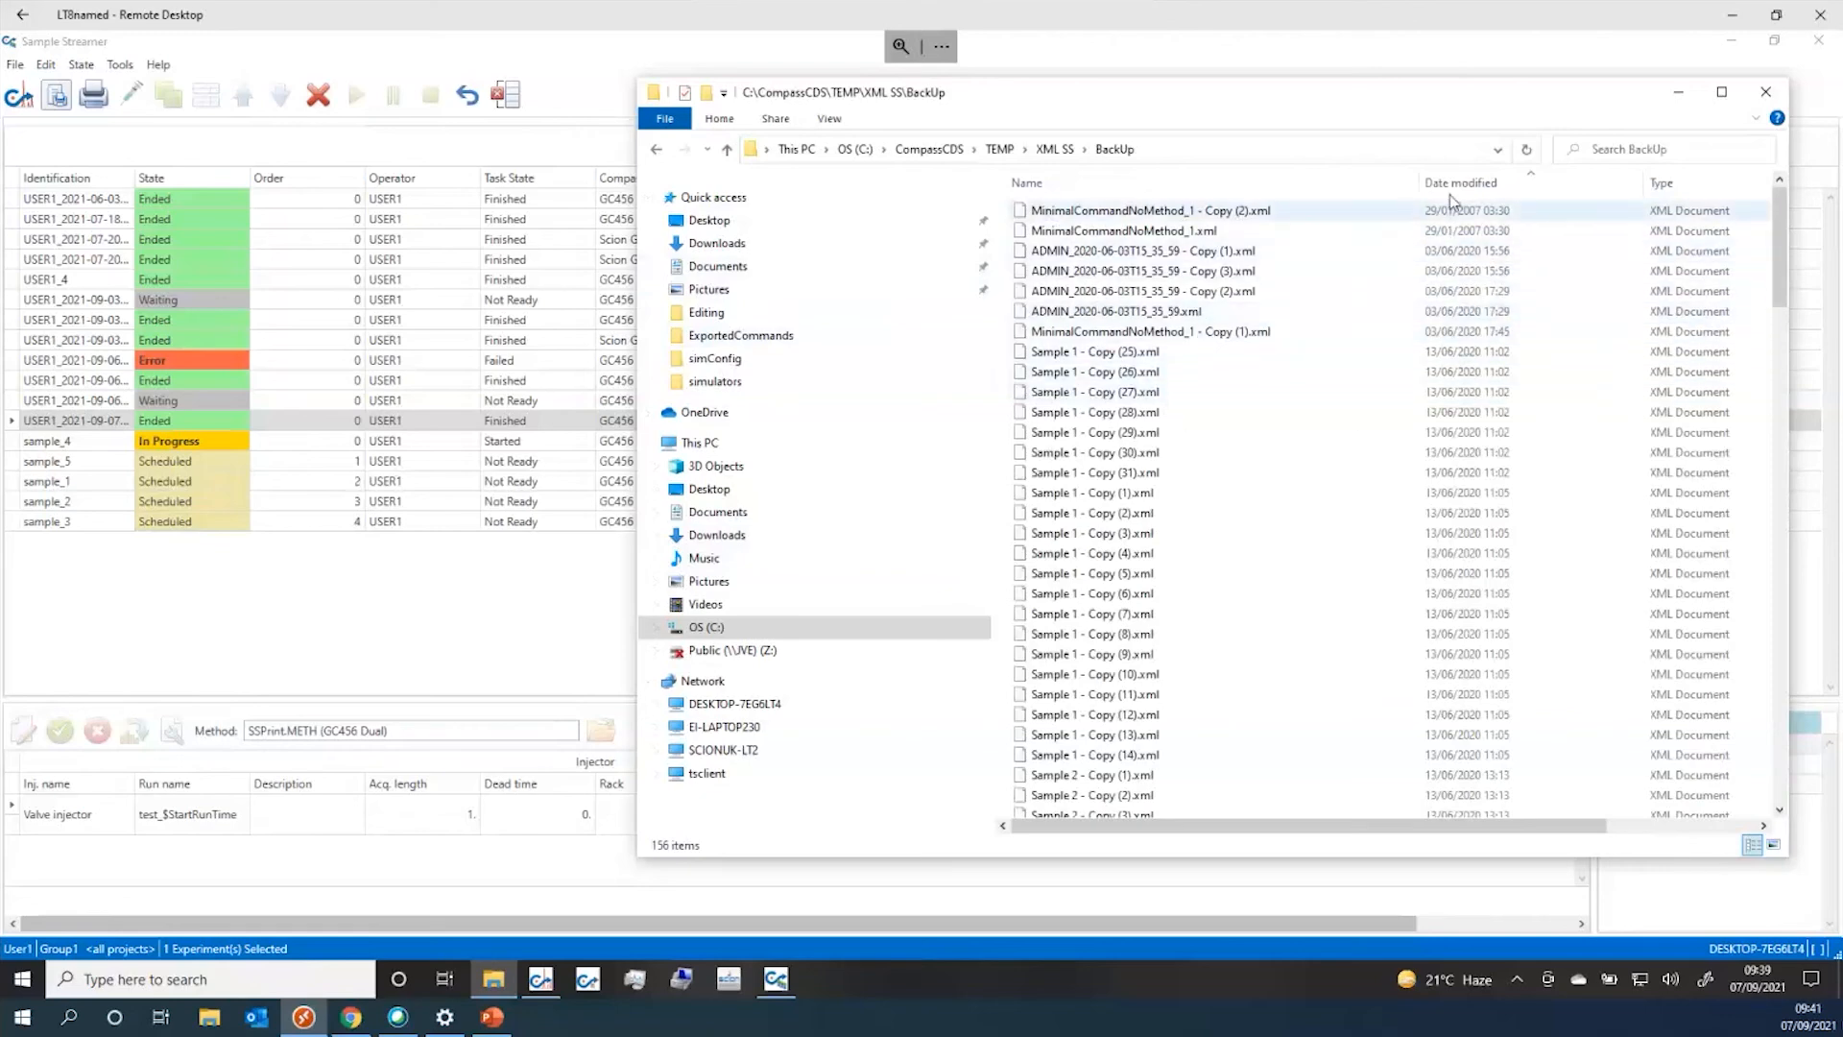
pyautogui.click(1487, 184)
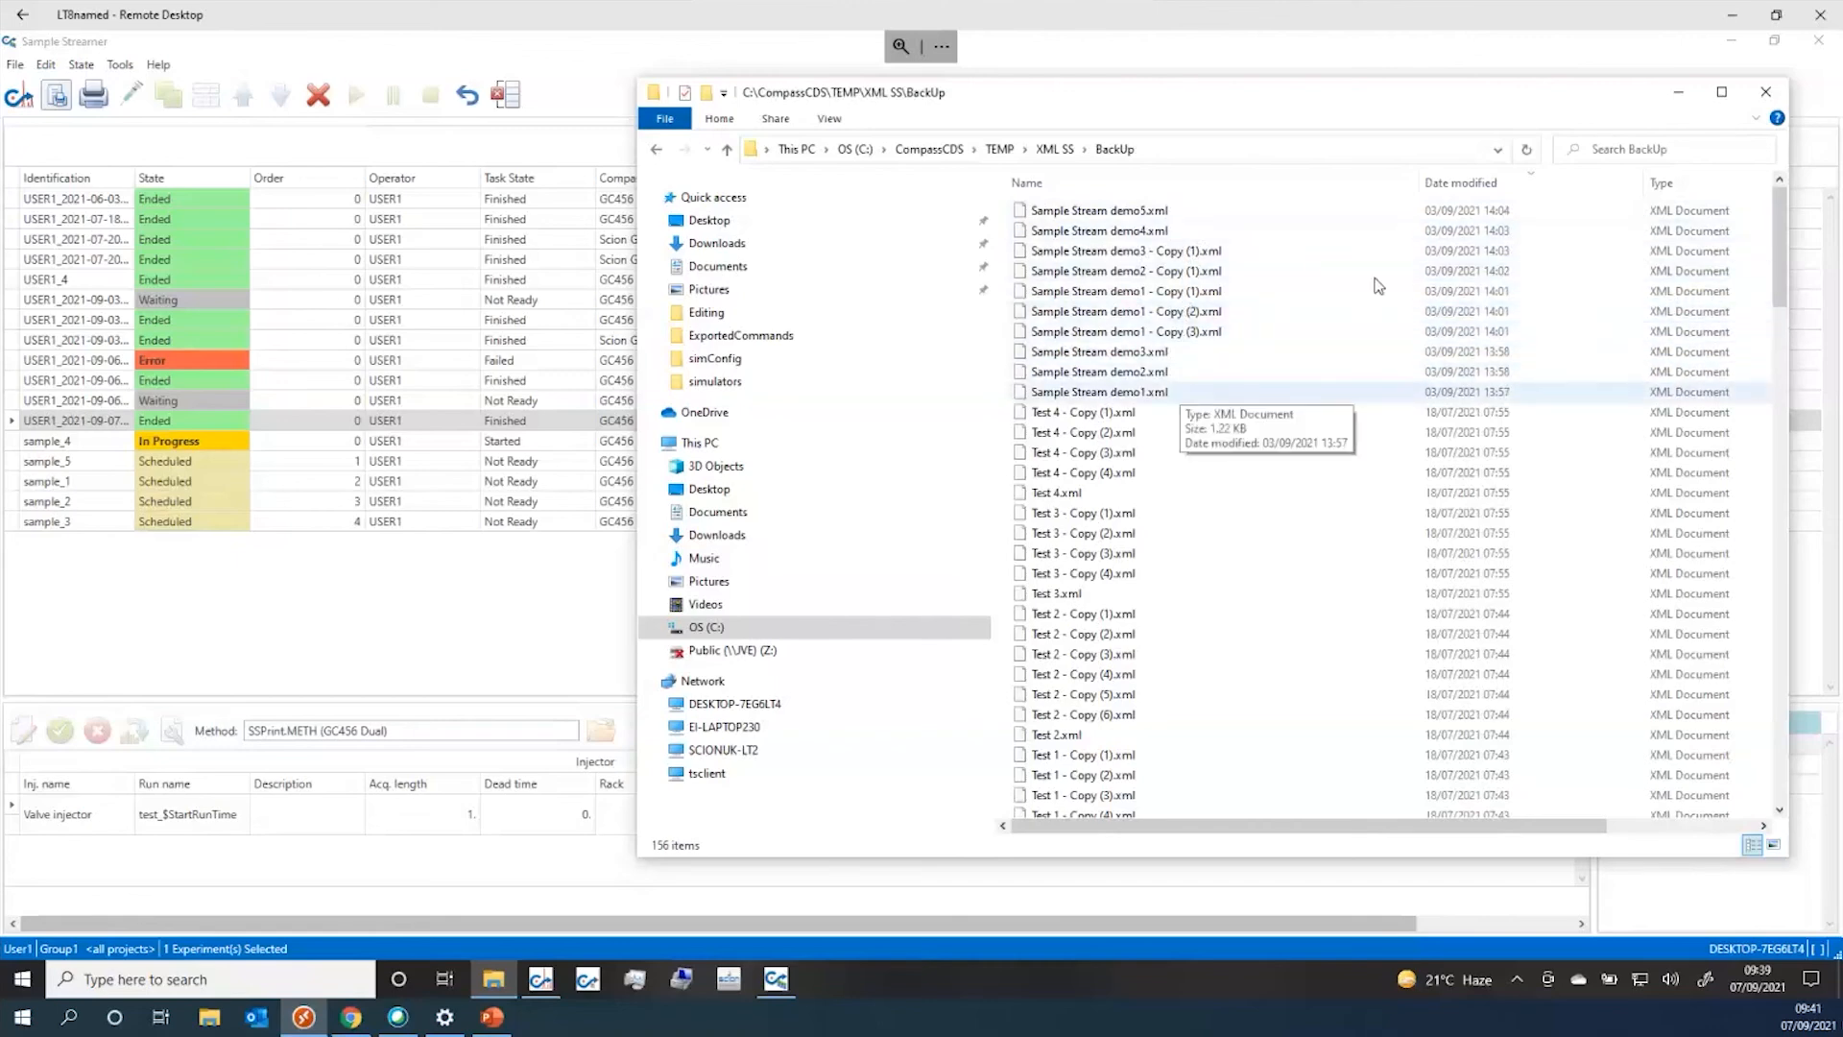
pyautogui.click(1673, 94)
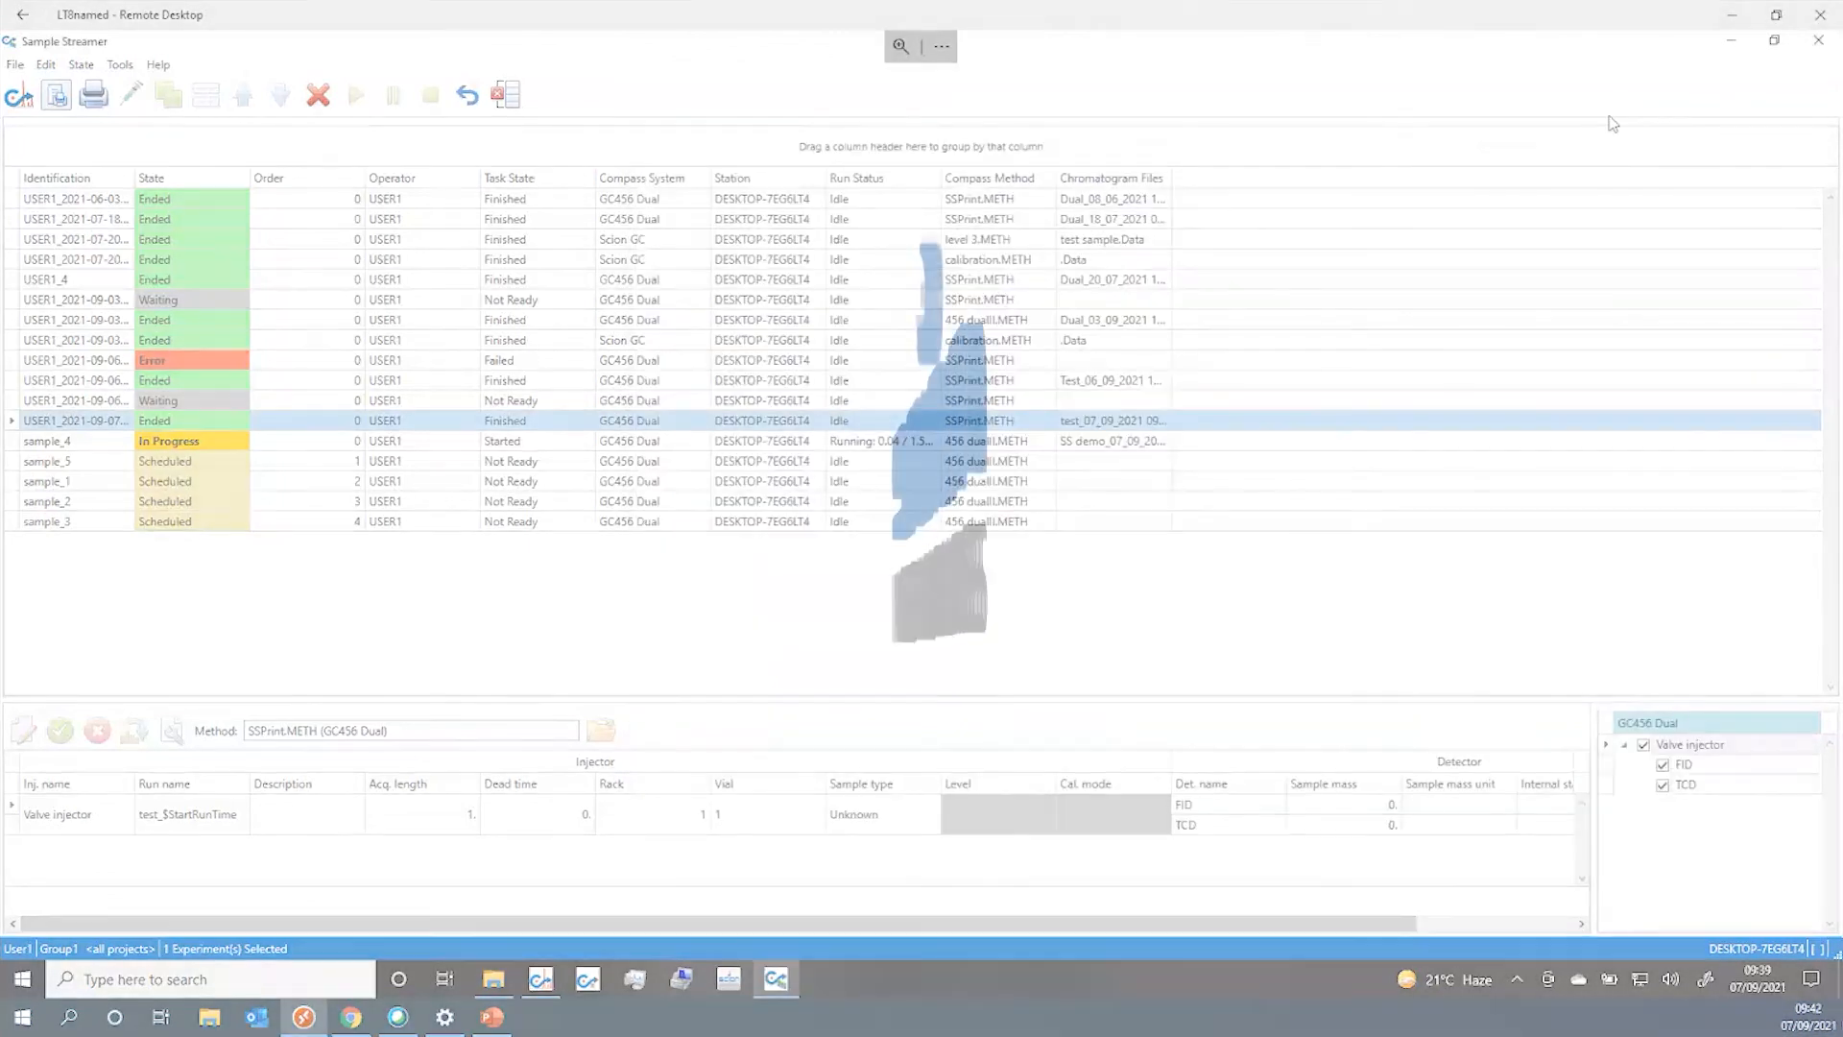